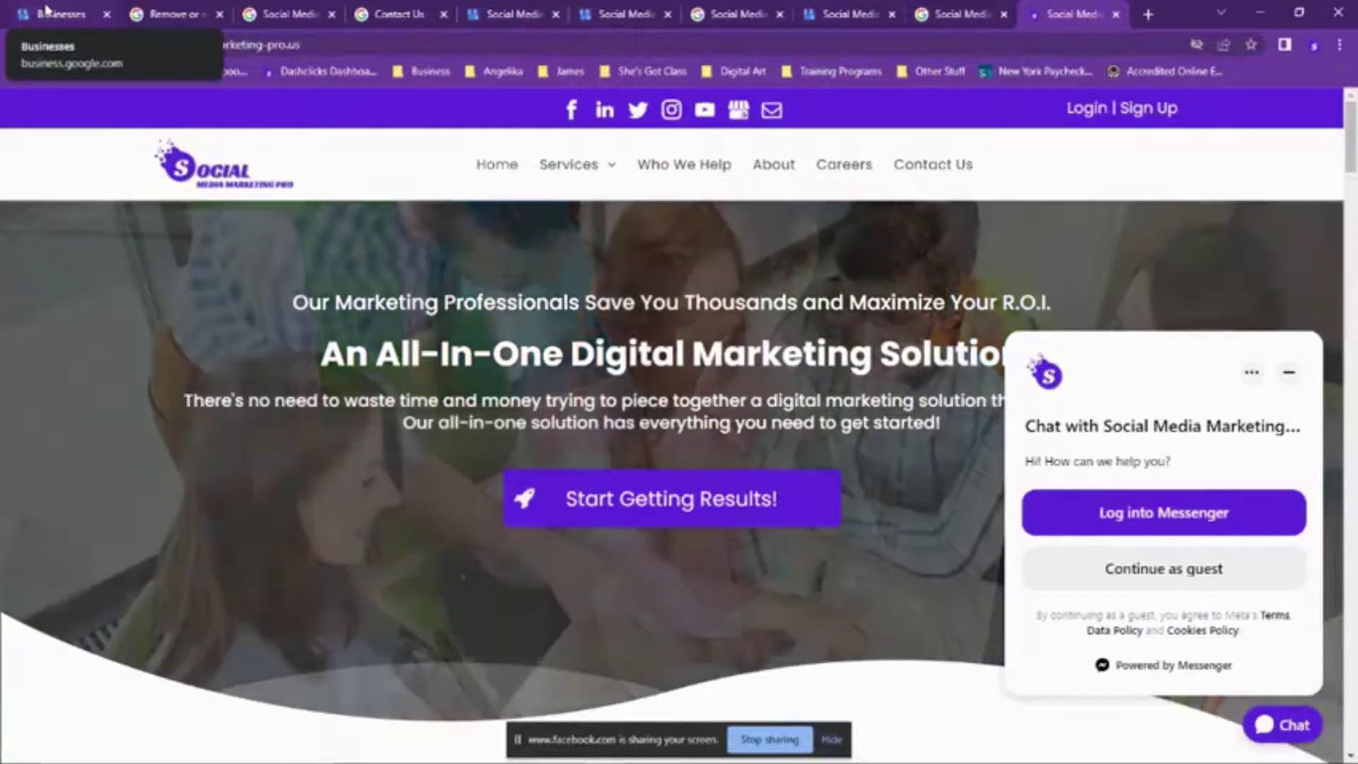
- Switch to the Google Business Profile Manager businesses list, close the Help pane and highlight the first listing's Duplicate status
{"action": "left_click", "coordinate": [45, 9]}
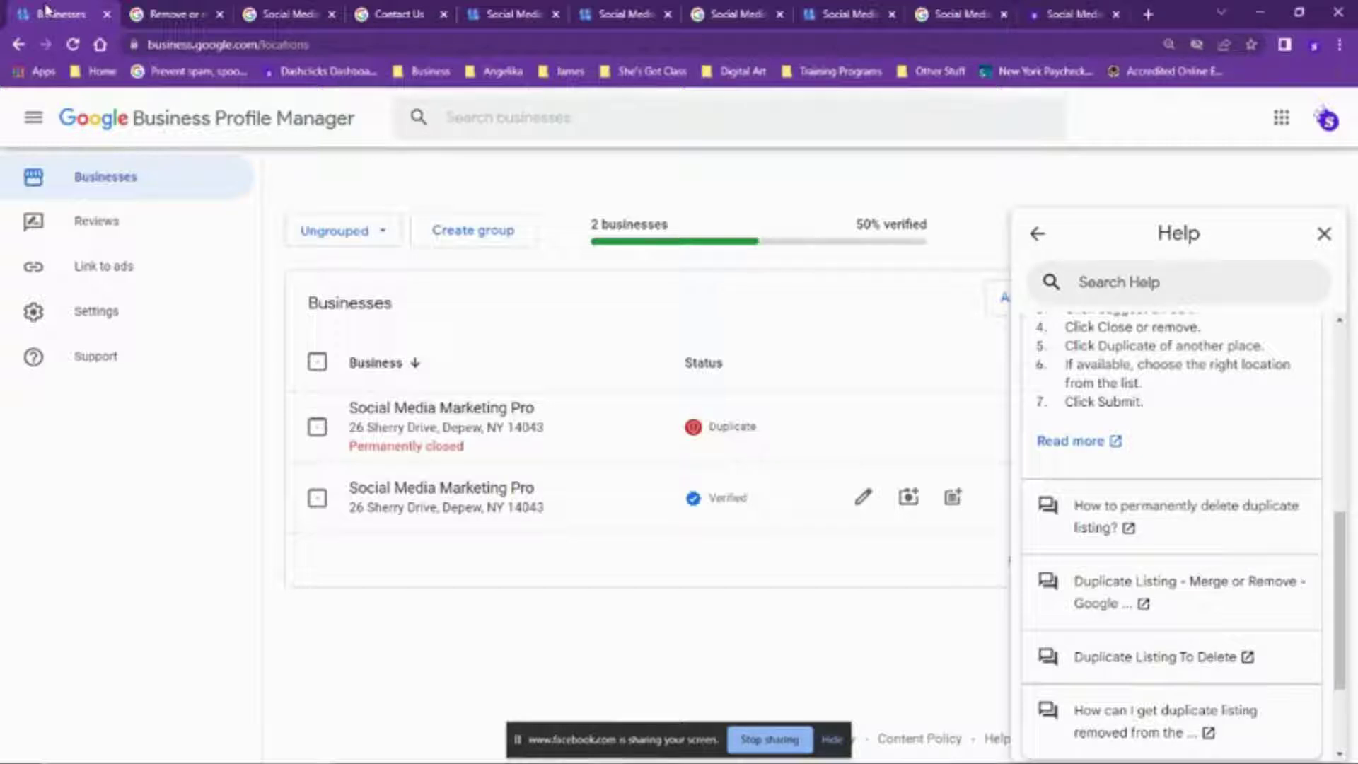
{"action": "left_click", "coordinate": [1324, 233]}
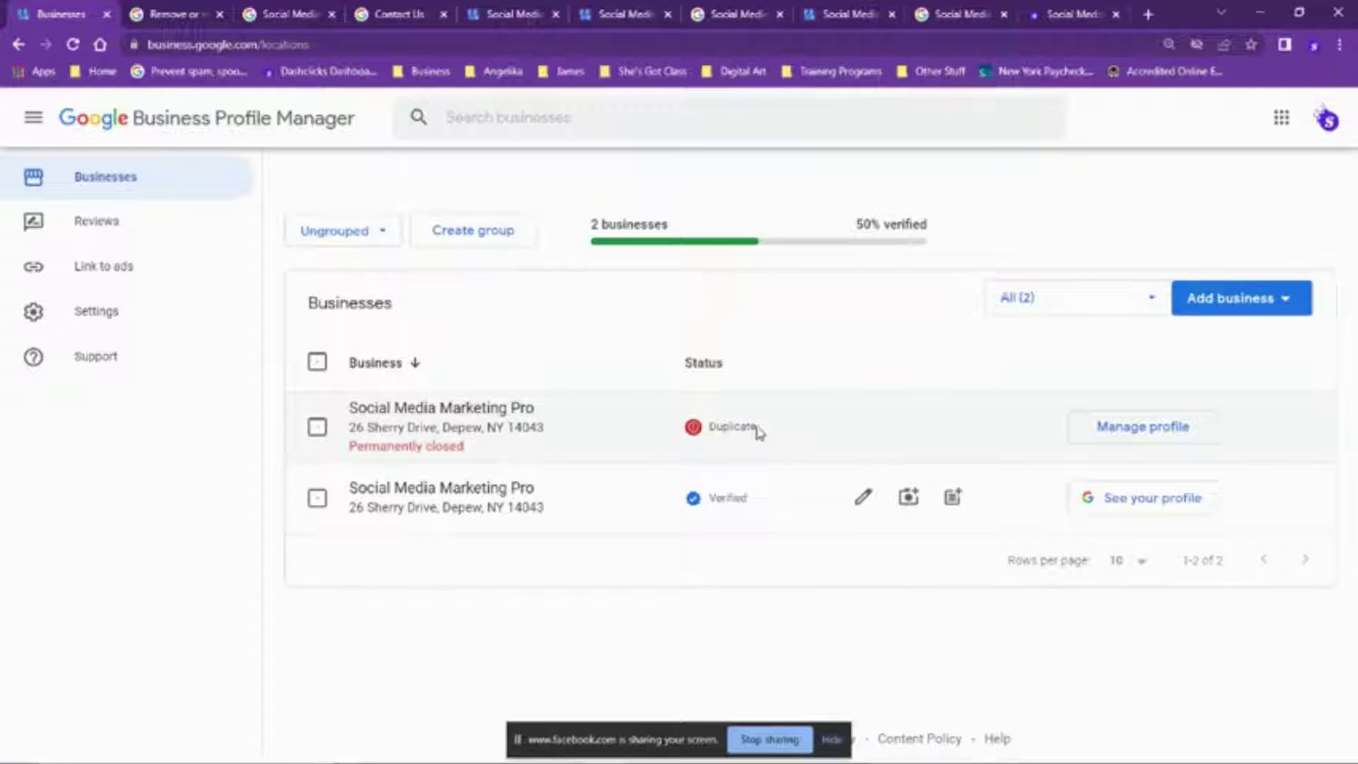
{"action": "left_click_drag", "start_coordinate": [761, 428], "coordinate": [708, 426]}
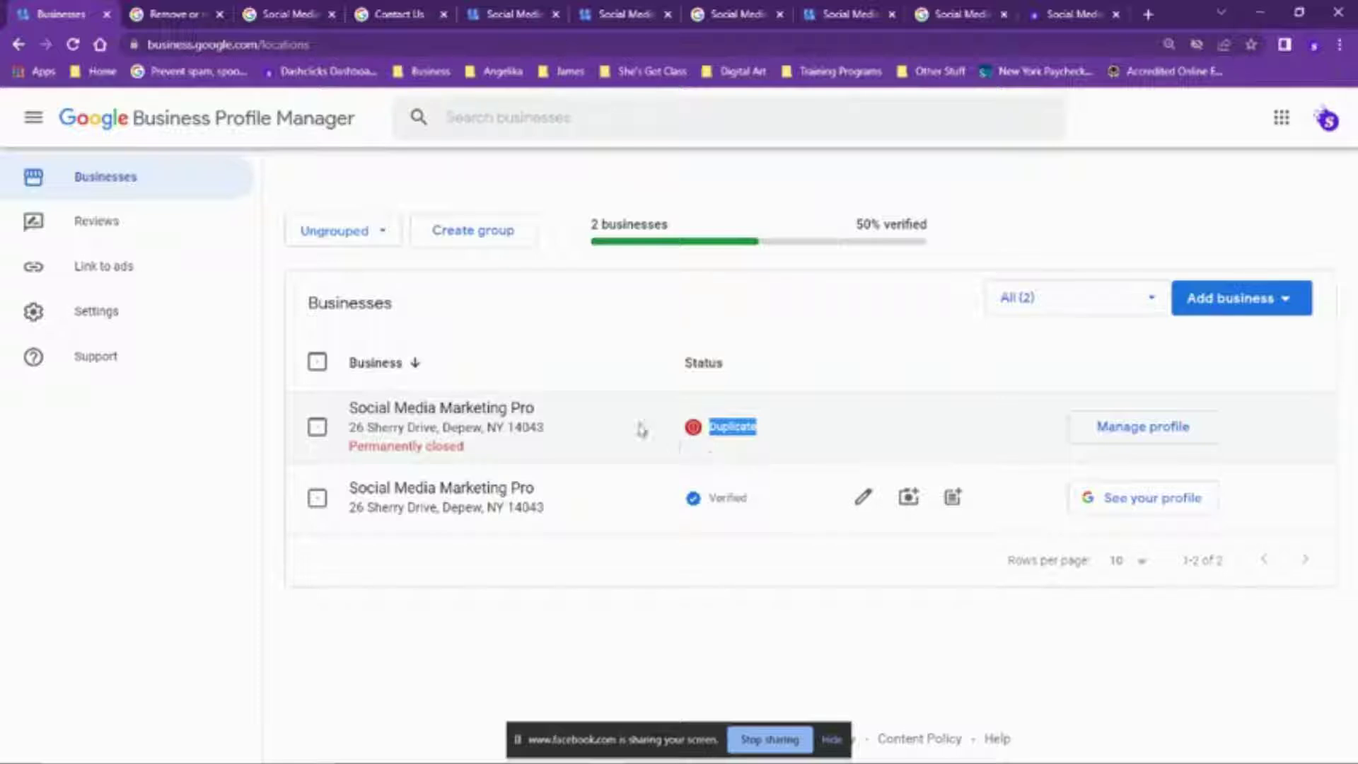
{"action": "left_click", "coordinate": [233, 41]}
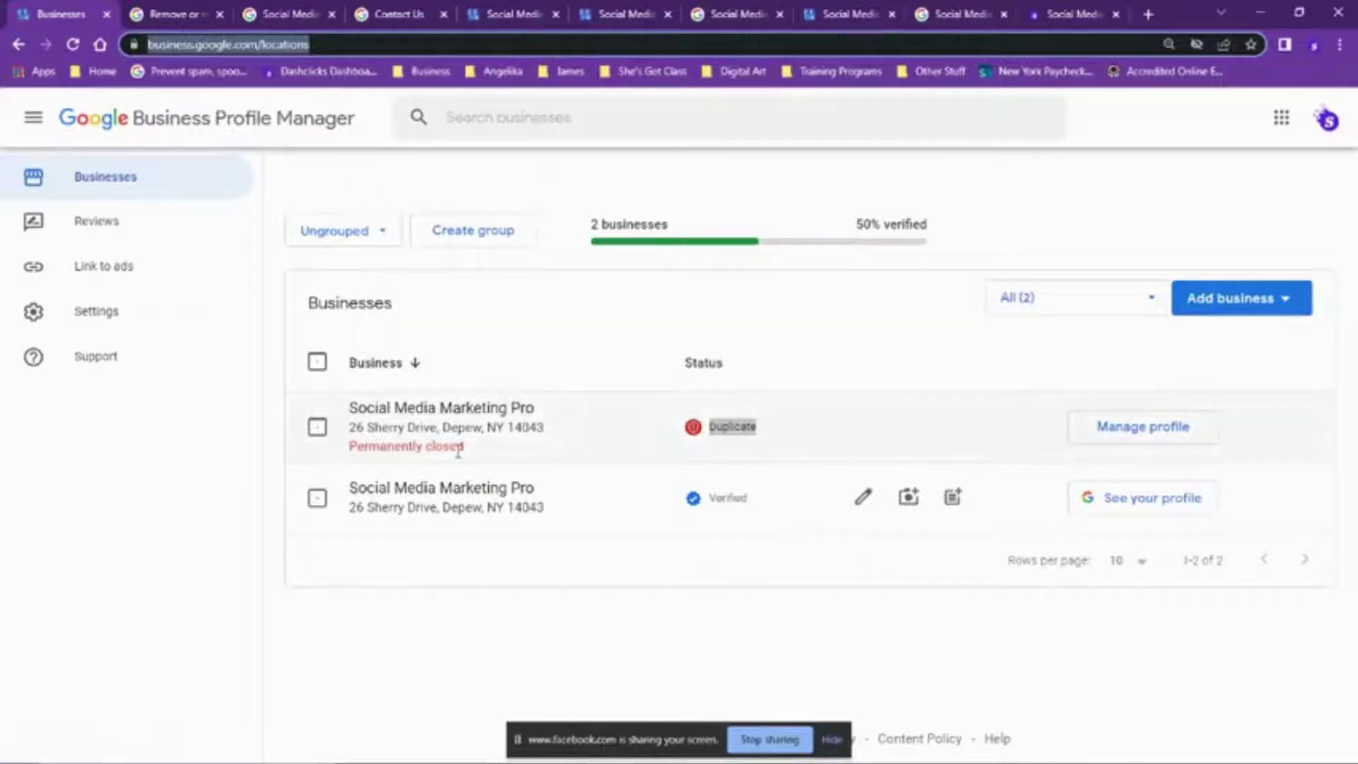
- Open both the verified and the duplicate Social Media Marketing Pro listings in new browser tabs
{"action": "right_click", "coordinate": [448, 505]}
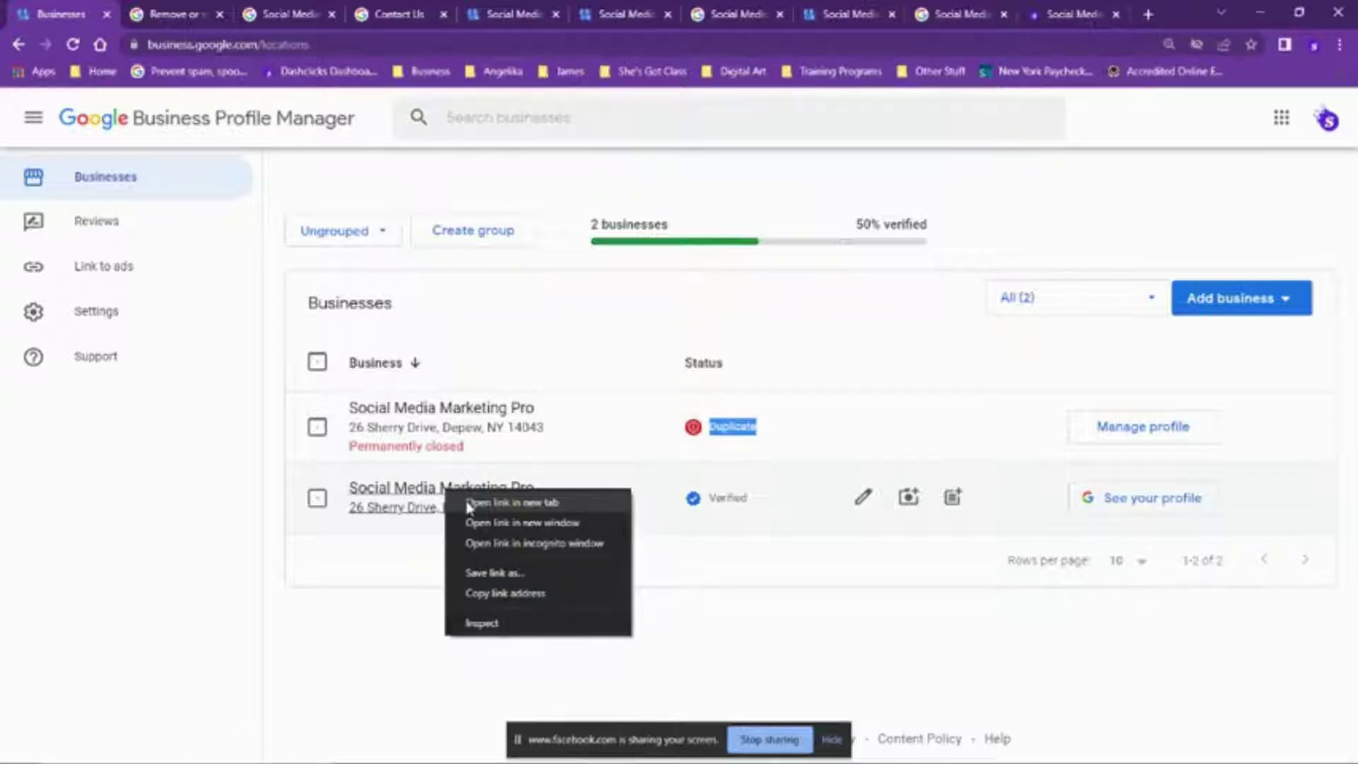
{"action": "left_click", "coordinate": [467, 503]}
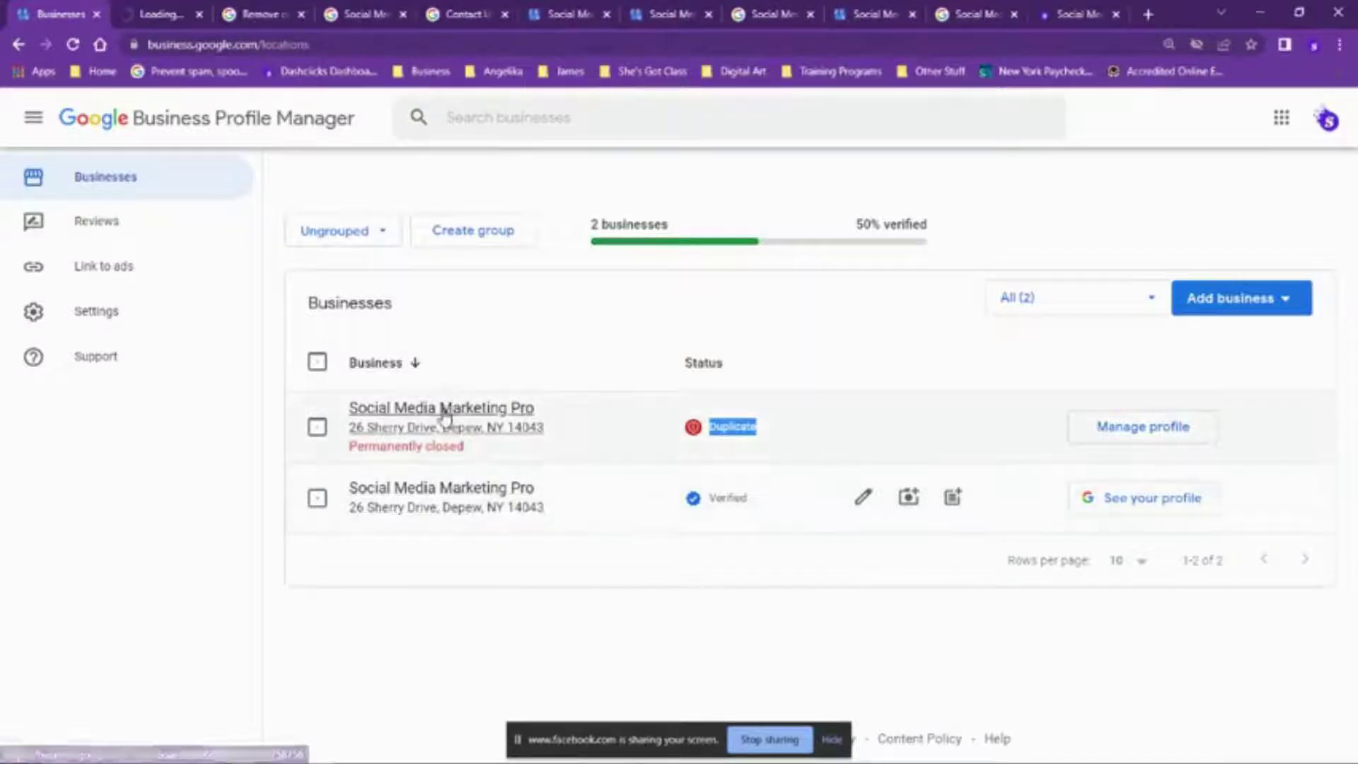
{"action": "right_click", "coordinate": [444, 411]}
{"action": "left_click", "coordinate": [467, 423]}
- View the Info page of each listing, return to the businesses list and close both listing tabs
{"action": "left_click", "coordinate": [150, 14]}
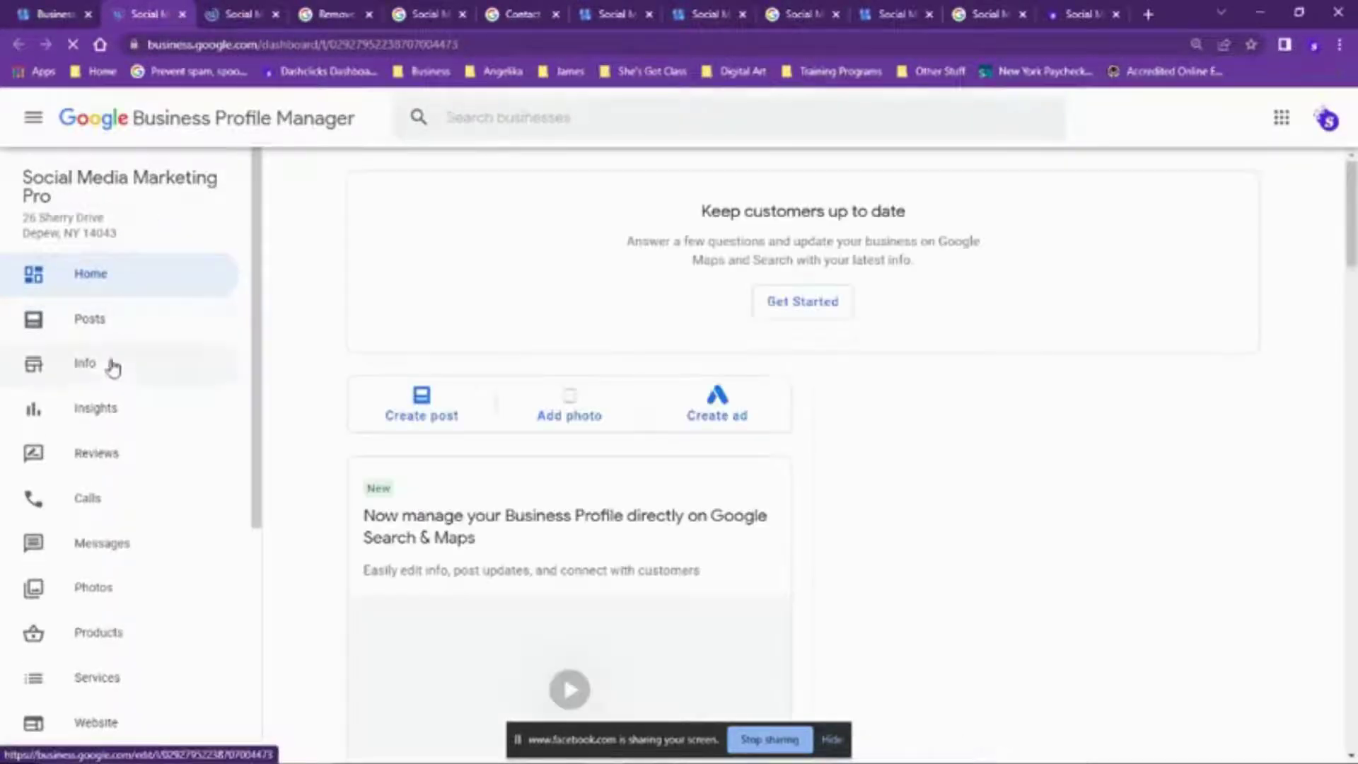
{"action": "left_click", "coordinate": [96, 365]}
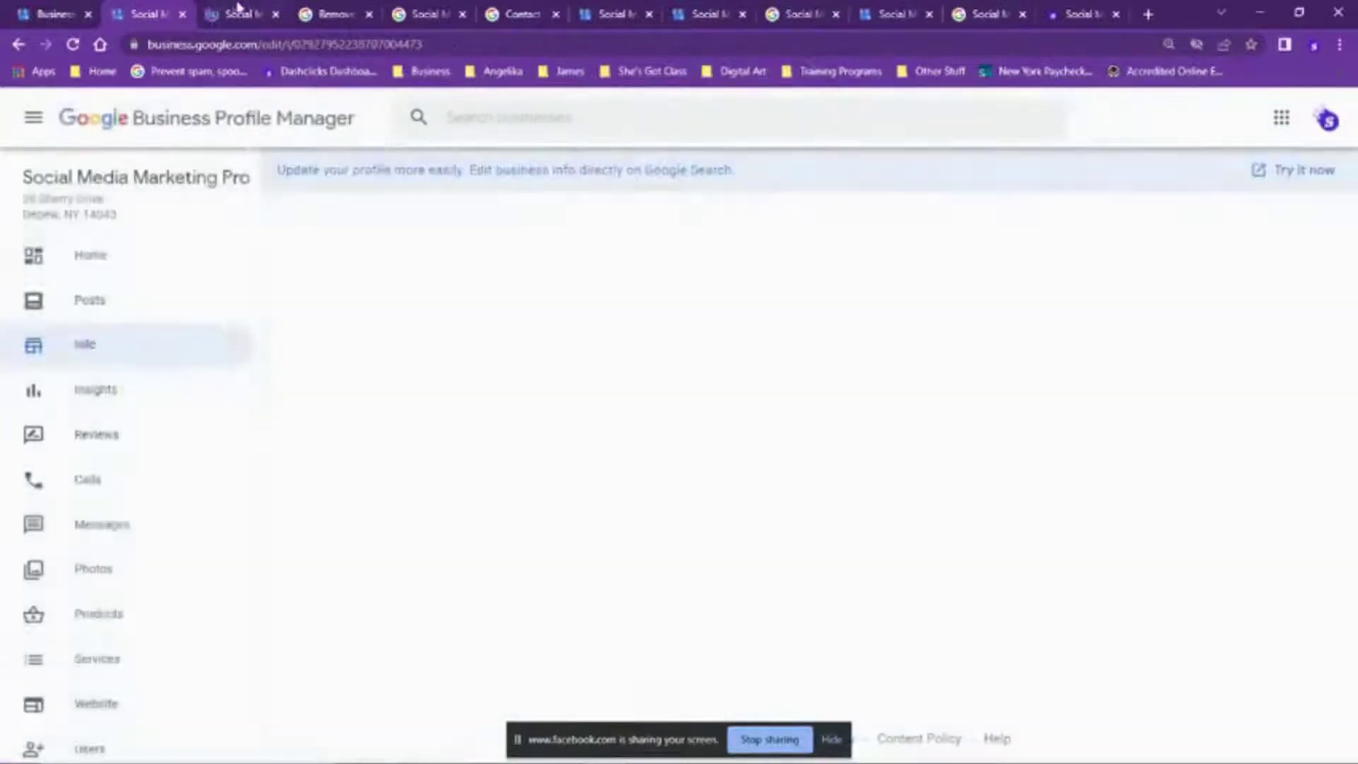
{"action": "left_click", "coordinate": [239, 10]}
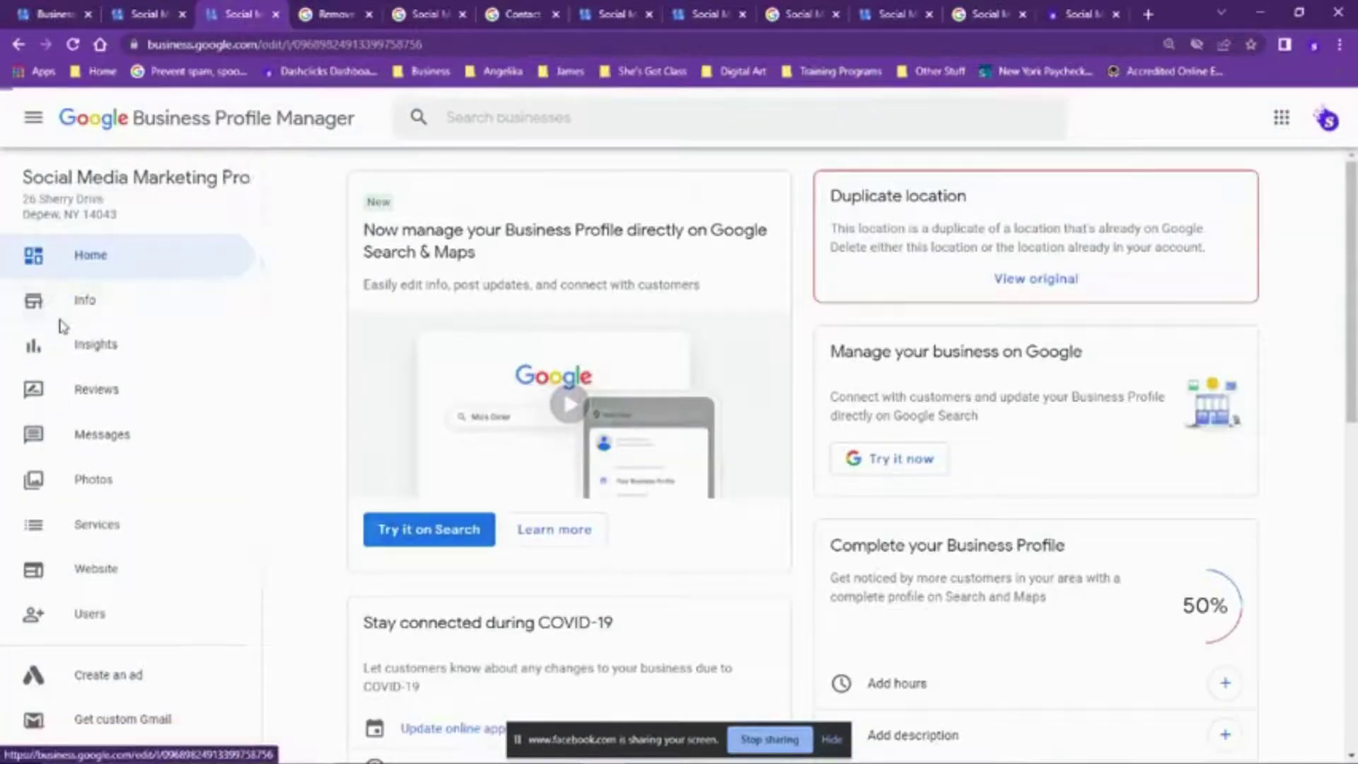
{"action": "left_click", "coordinate": [63, 325]}
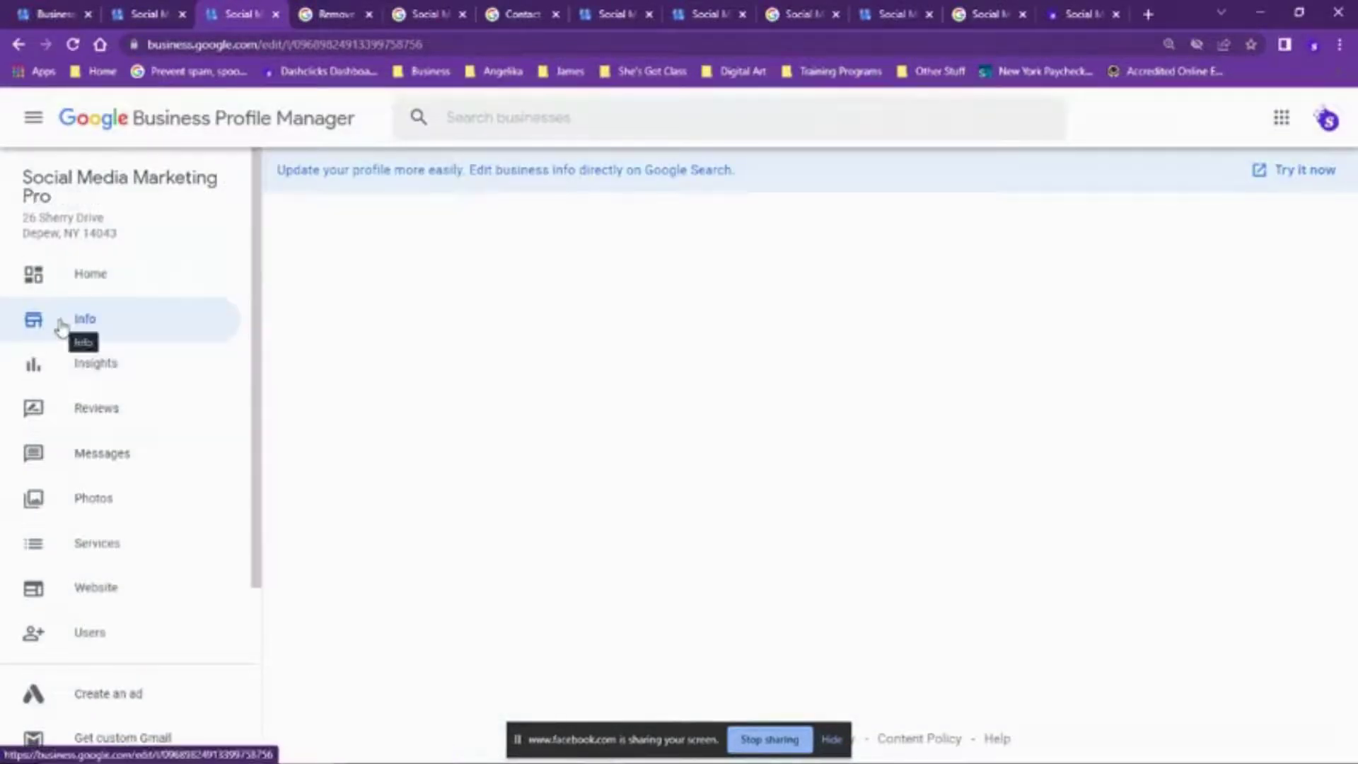
{"action": "left_click", "coordinate": [50, 10]}
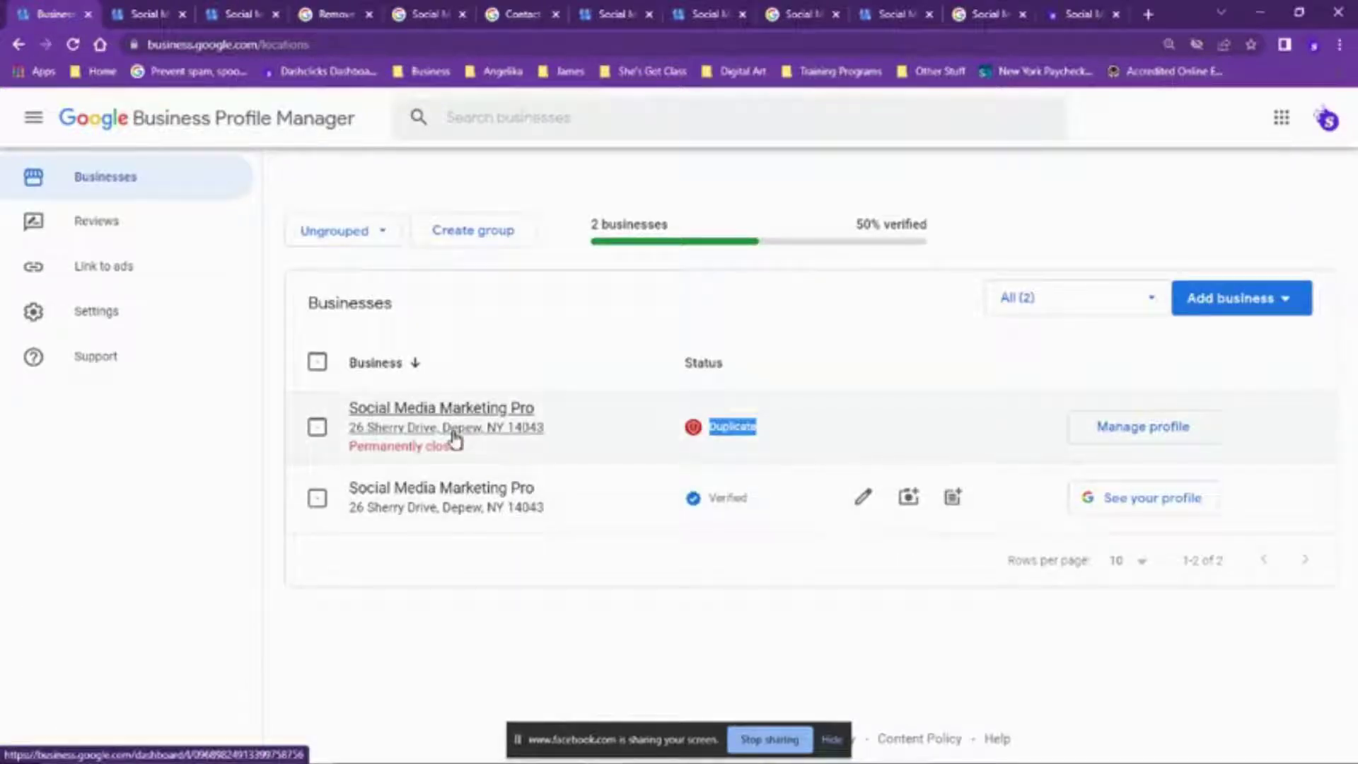
{"action": "left_click", "coordinate": [183, 15]}
{"action": "left_click", "coordinate": [183, 15]}
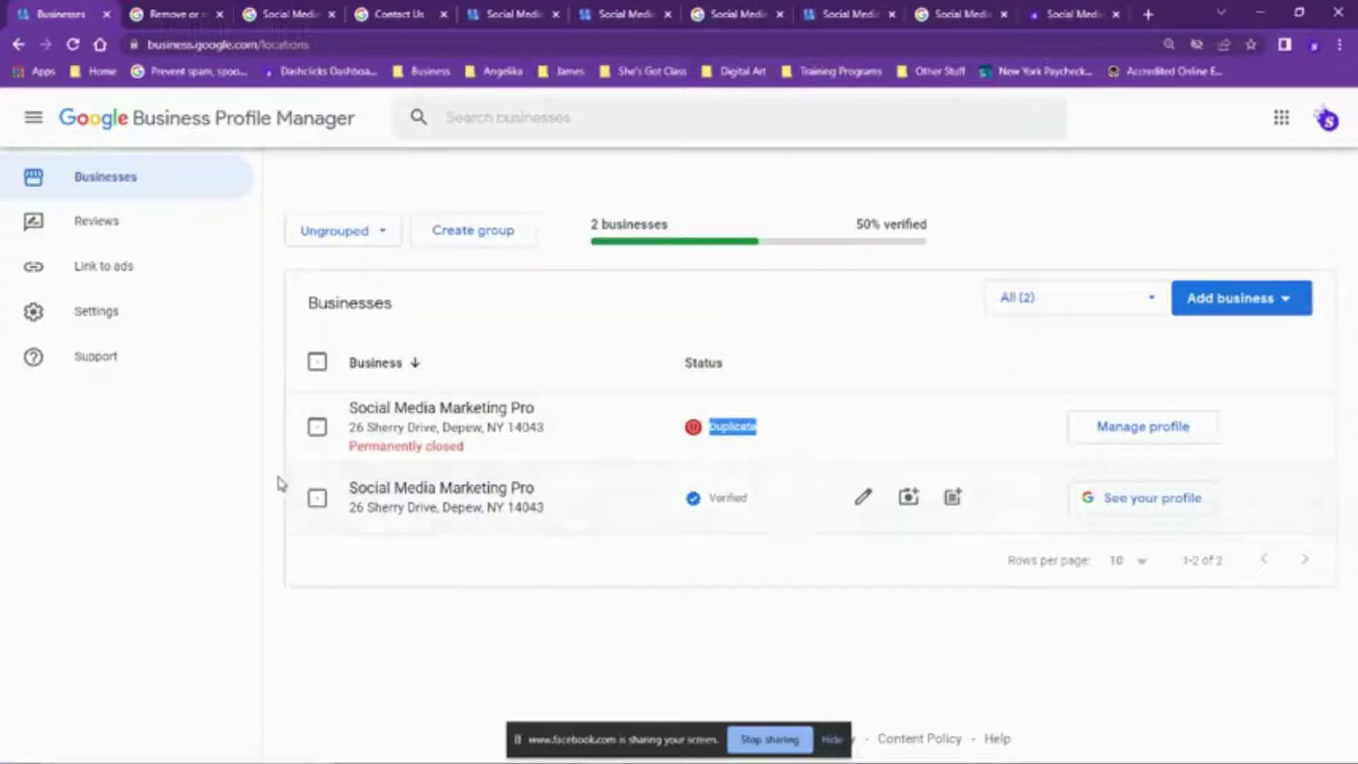
- Compare the Duplicate and Verified statuses of the two Social Media Marketing Pro entries in the businesses list
{"action": "left_click_drag", "start_coordinate": [281, 484], "coordinate": [785, 552]}
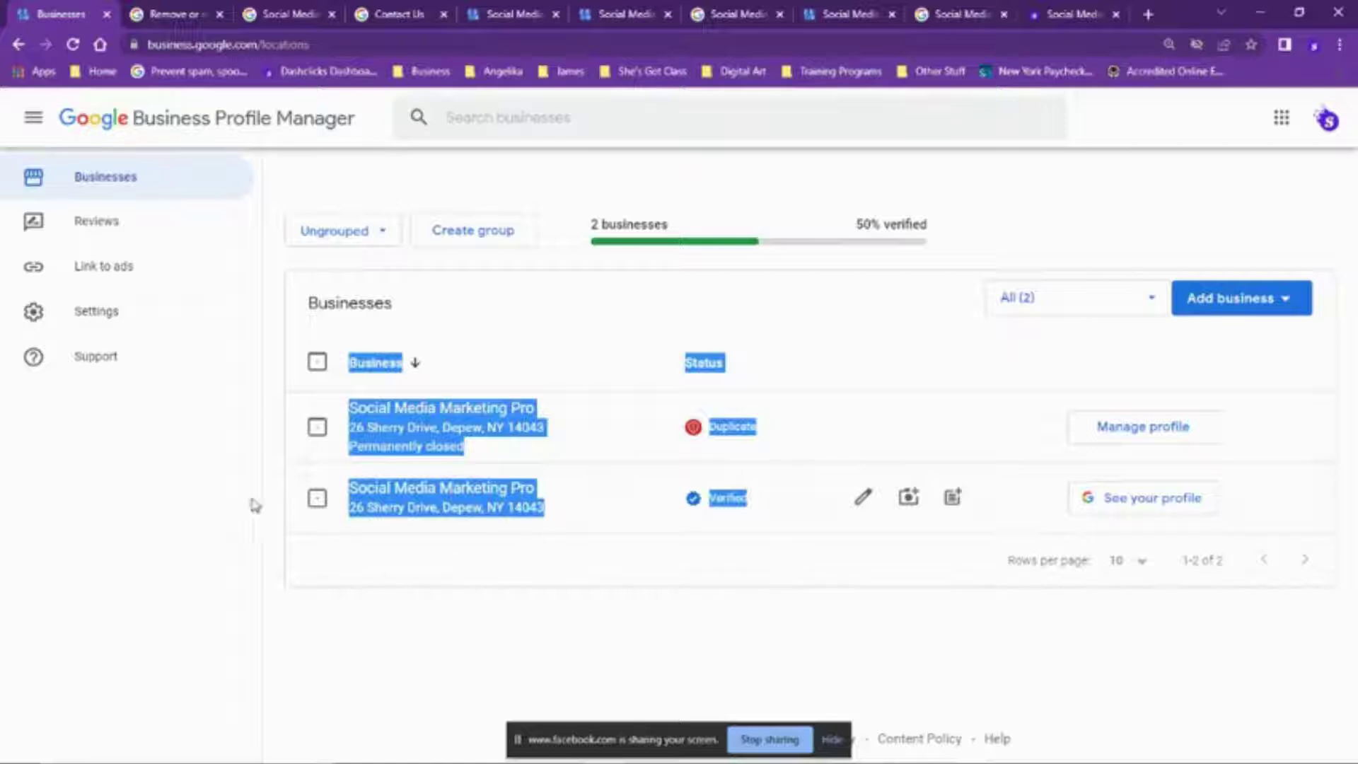
{"action": "left_click", "coordinate": [254, 505]}
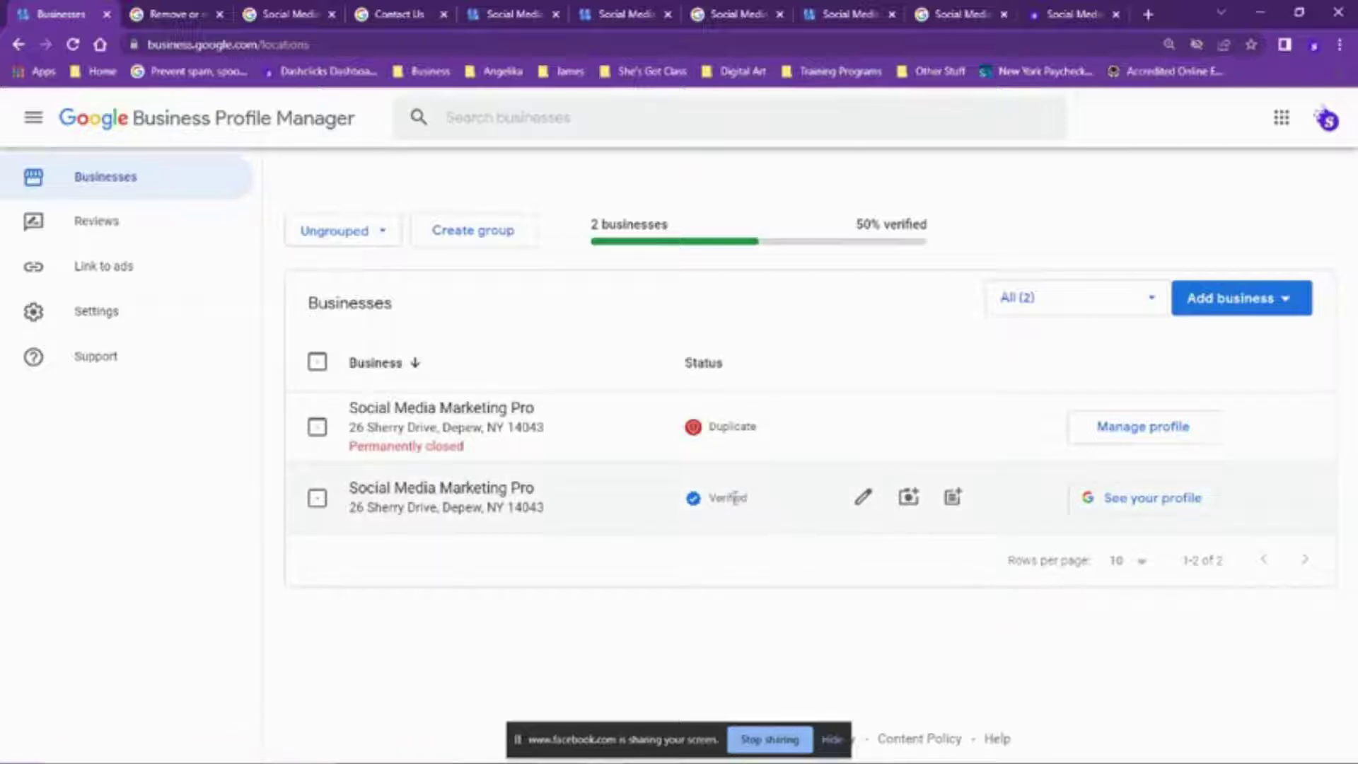
{"action": "left_click_drag", "start_coordinate": [749, 500], "coordinate": [688, 509]}
{"action": "left_click_drag", "start_coordinate": [761, 430], "coordinate": [684, 452]}
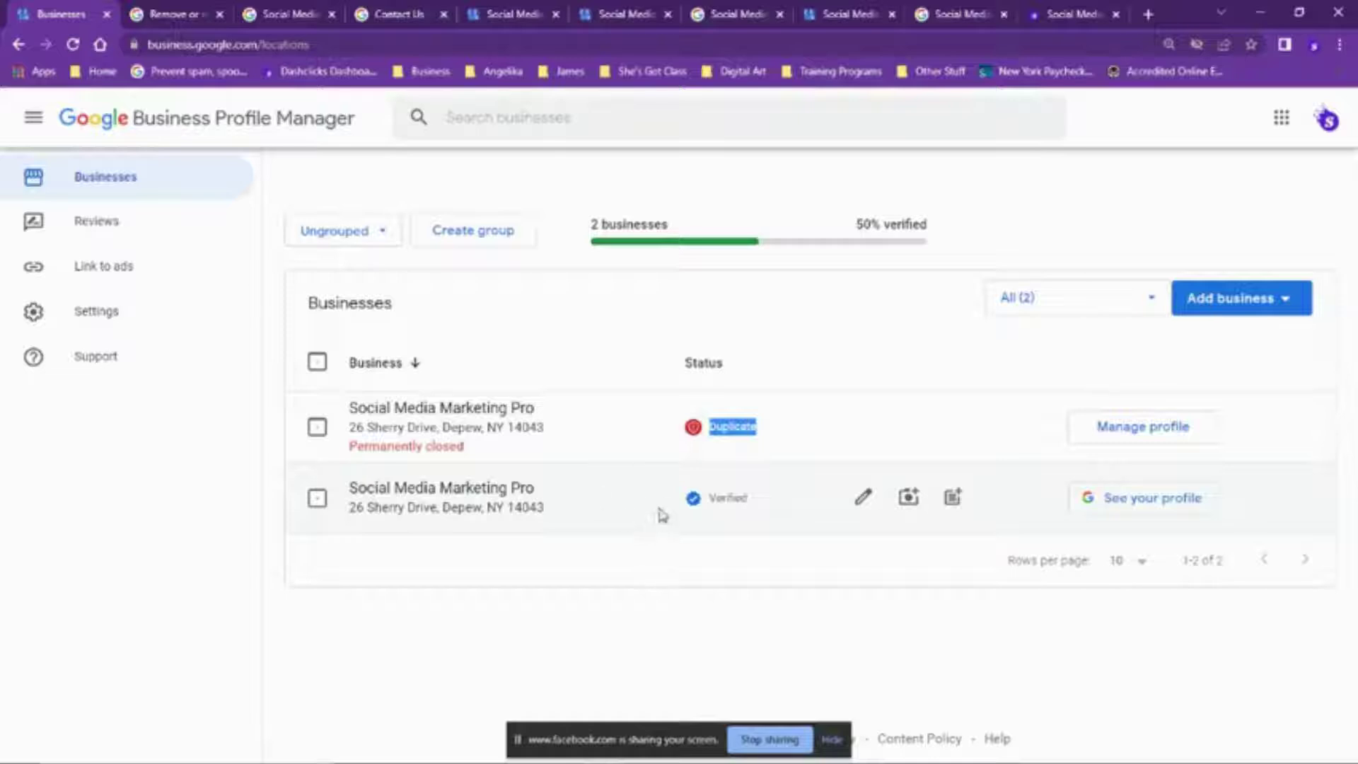
{"action": "left_click_drag", "start_coordinate": [749, 499], "coordinate": [704, 503]}
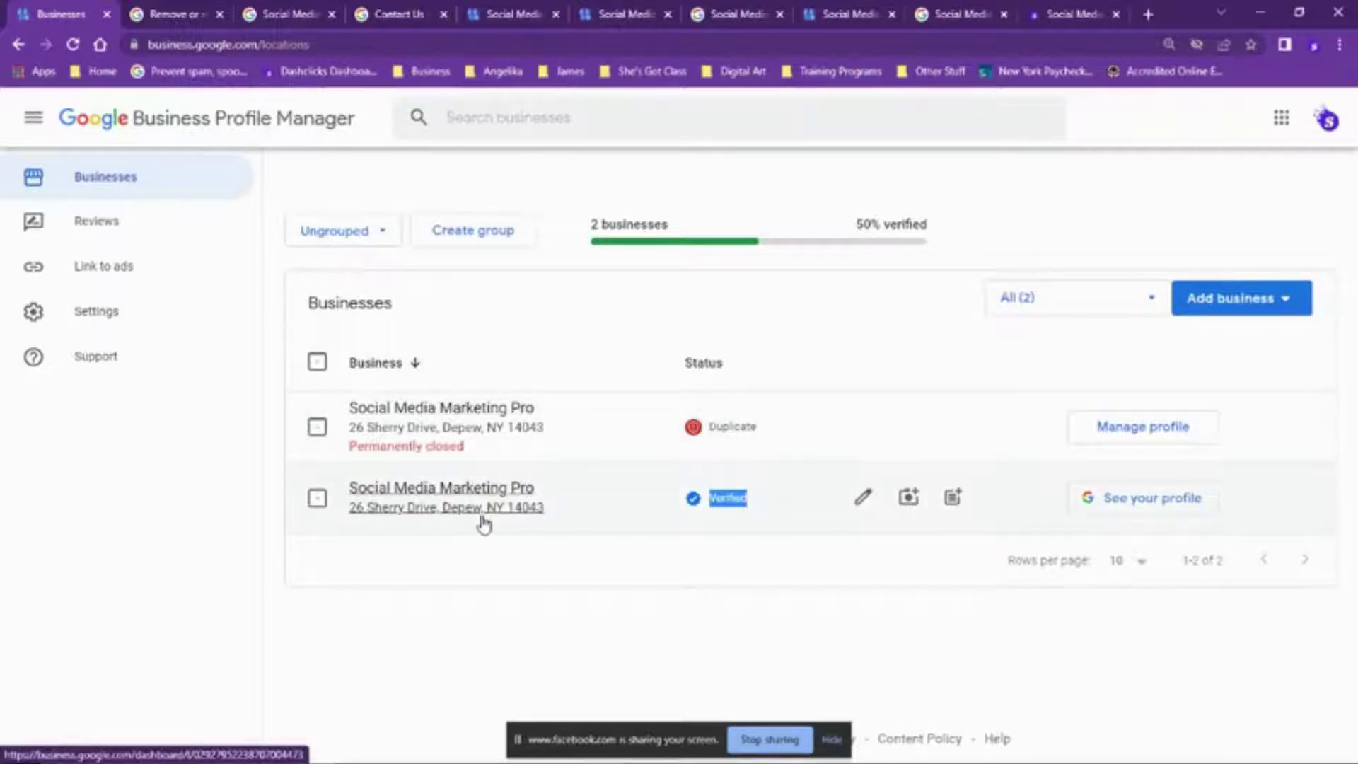
{"action": "left_click", "coordinate": [564, 338]}
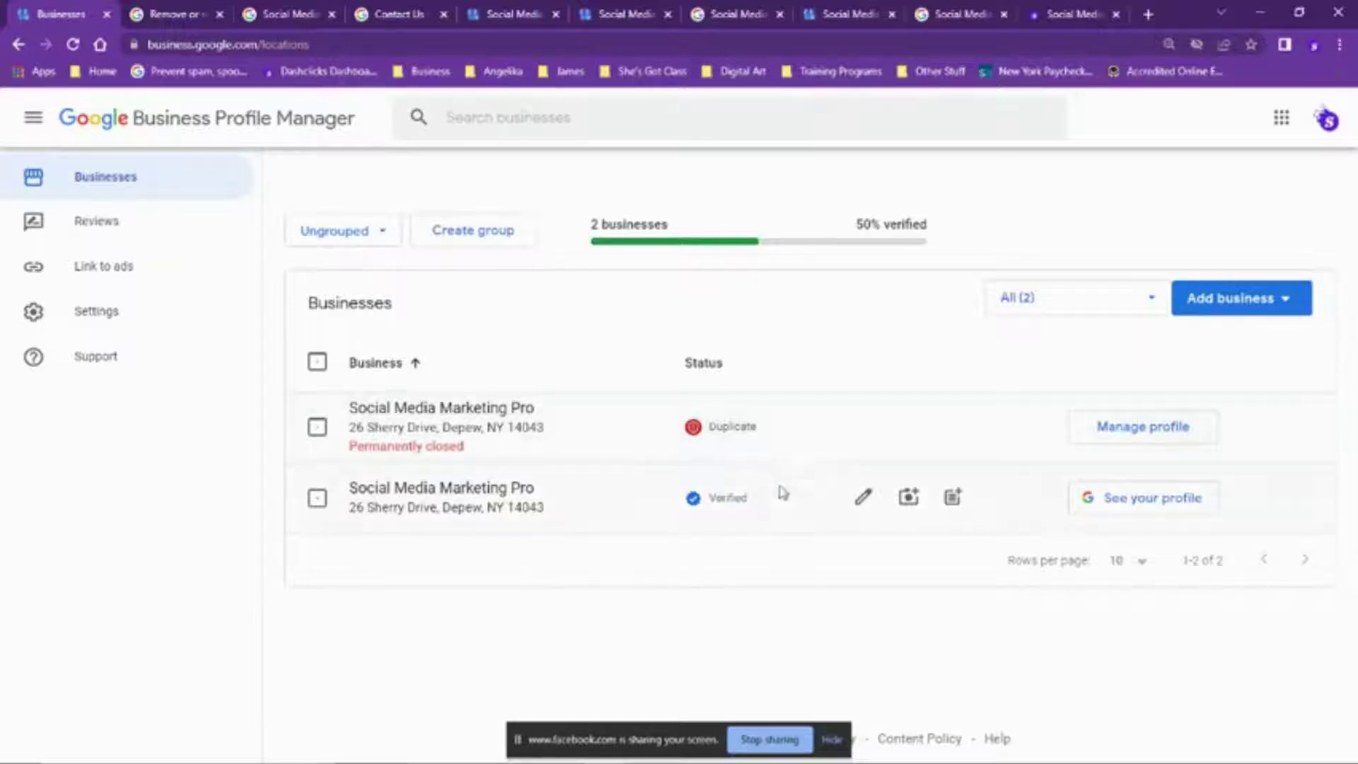
{"action": "left_click_drag", "start_coordinate": [799, 566], "coordinate": [315, 499]}
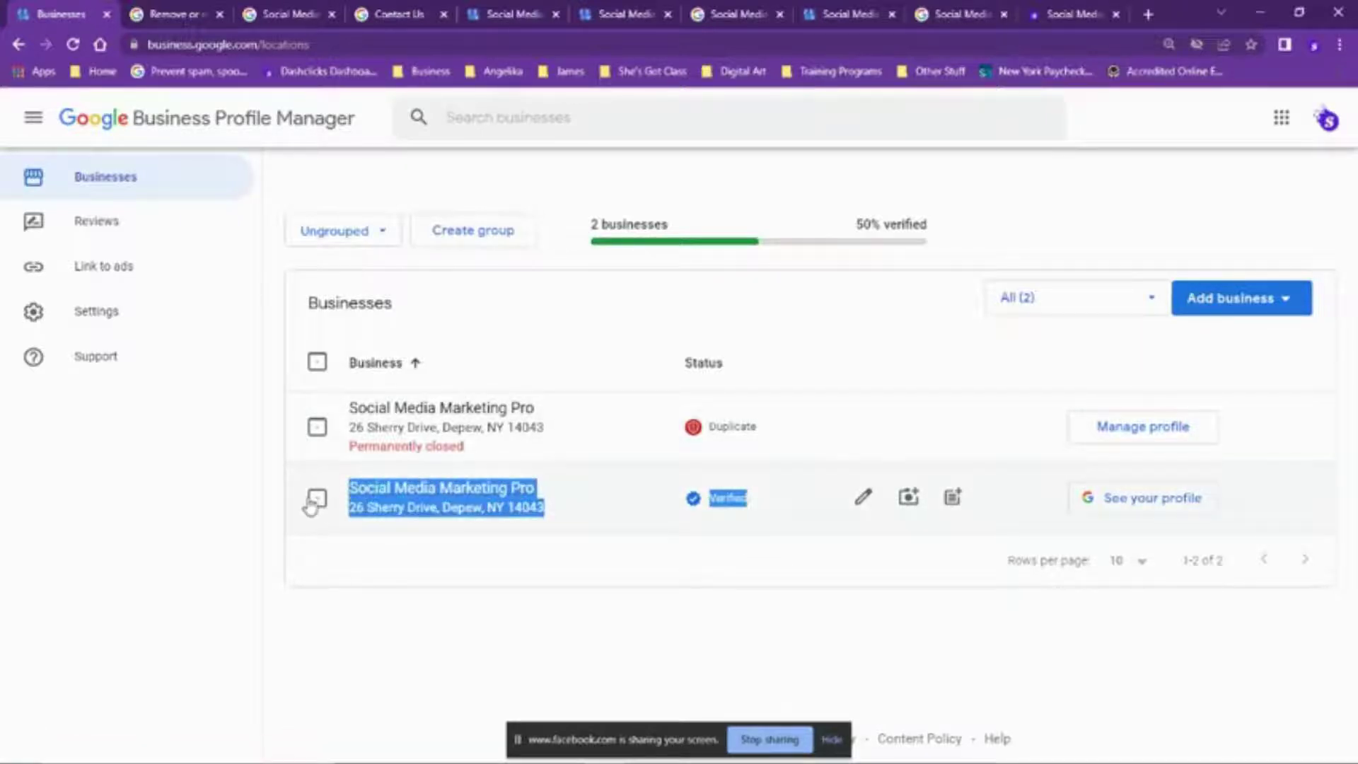
{"action": "left_click", "coordinate": [270, 505]}
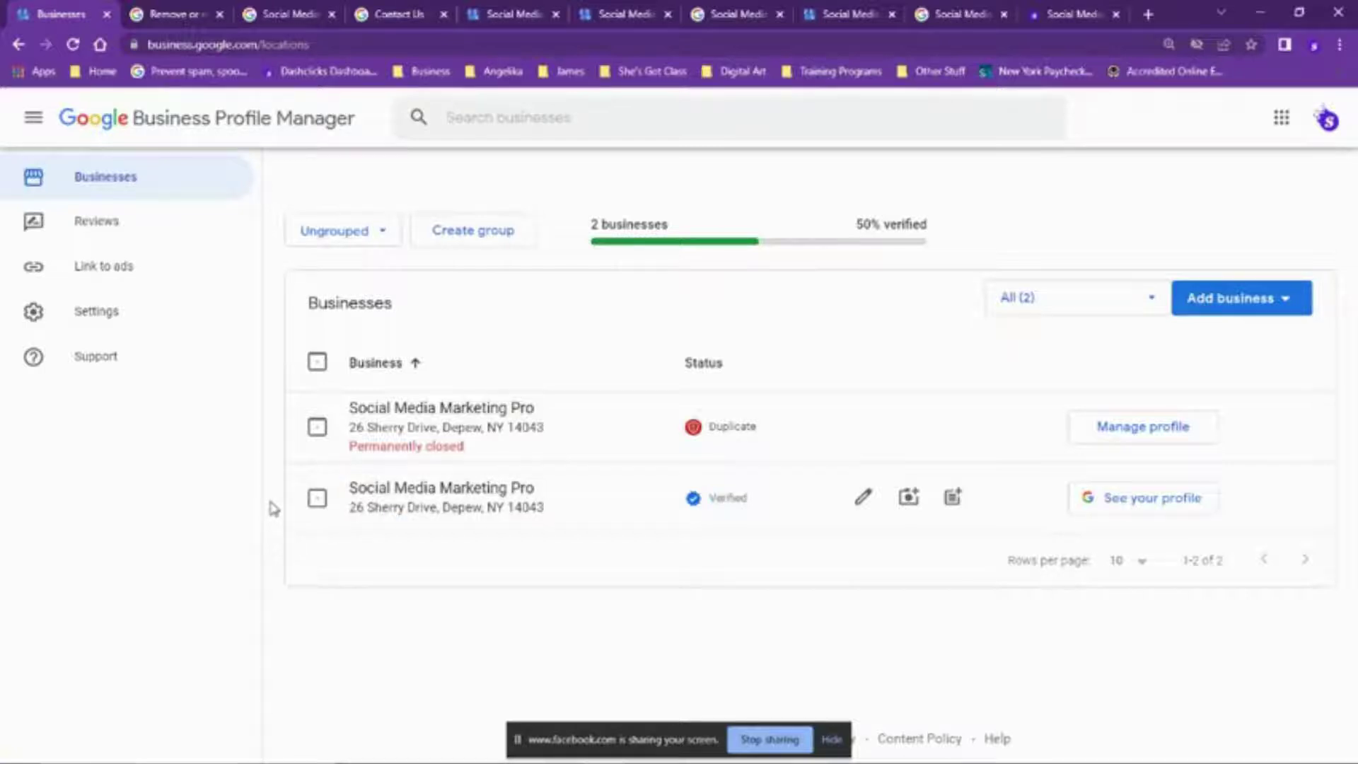
- Try to open the permanently closed duplicate listing in an incognito window
{"action": "right_click", "coordinate": [478, 414]}
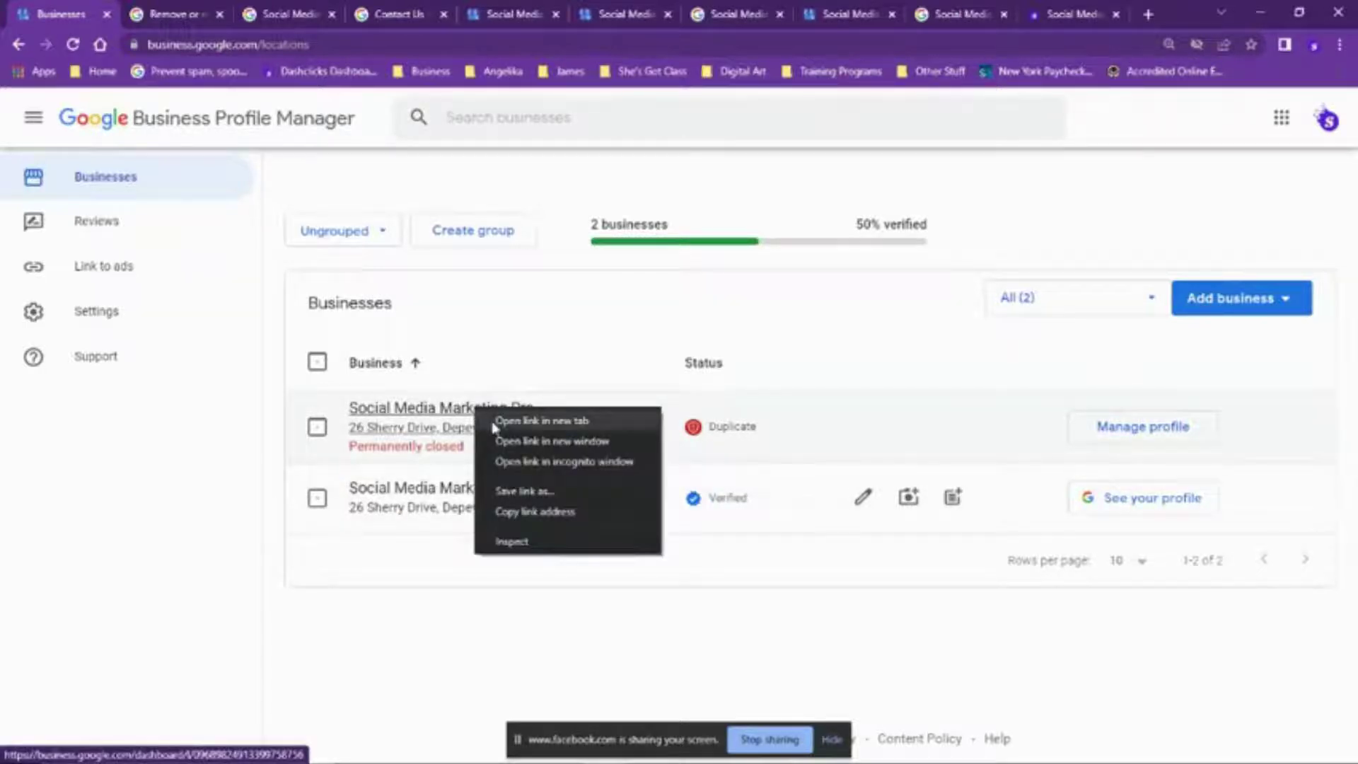
{"action": "left_click", "coordinate": [532, 460]}
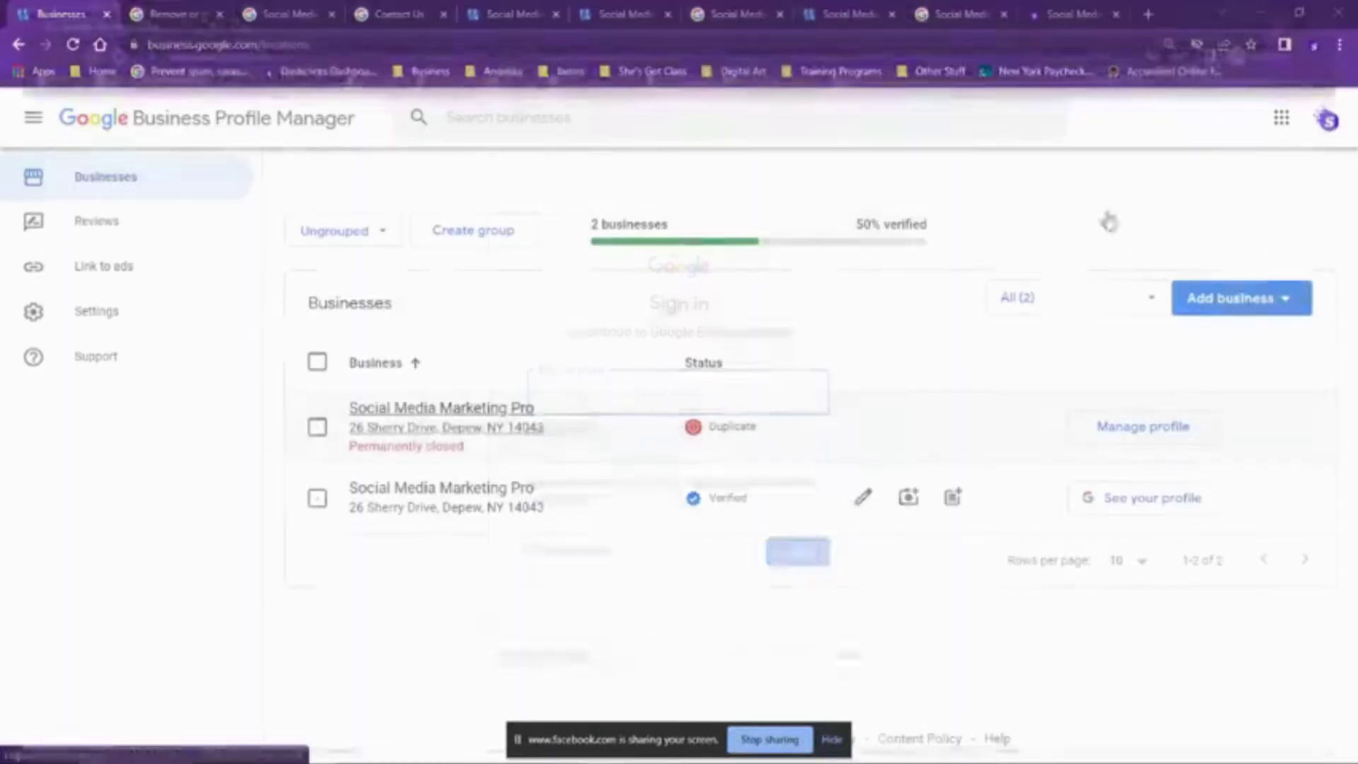
- Open the verified Social Media Marketing Pro listing in a new tab and go to its Info page
{"action": "right_click", "coordinate": [435, 486]}
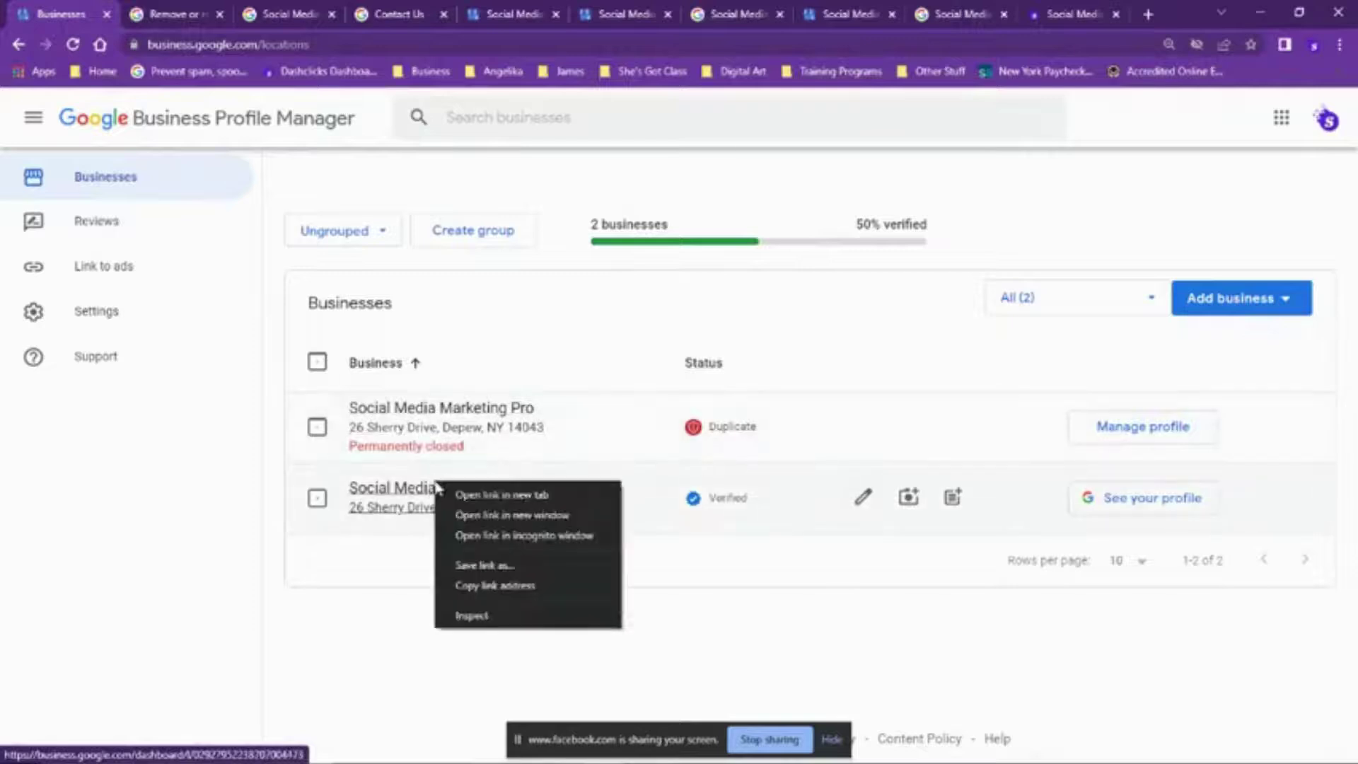
{"action": "left_click", "coordinate": [524, 494]}
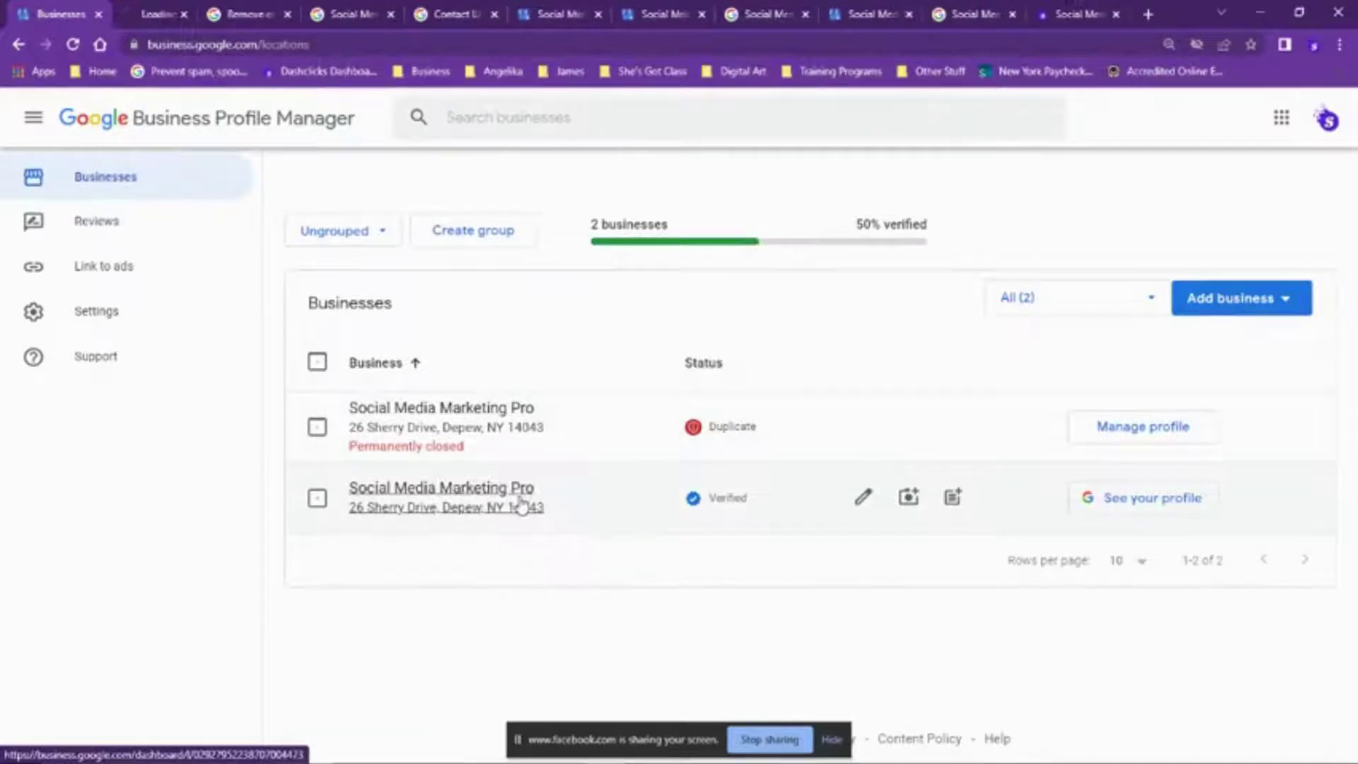
{"action": "left_click", "coordinate": [152, 8]}
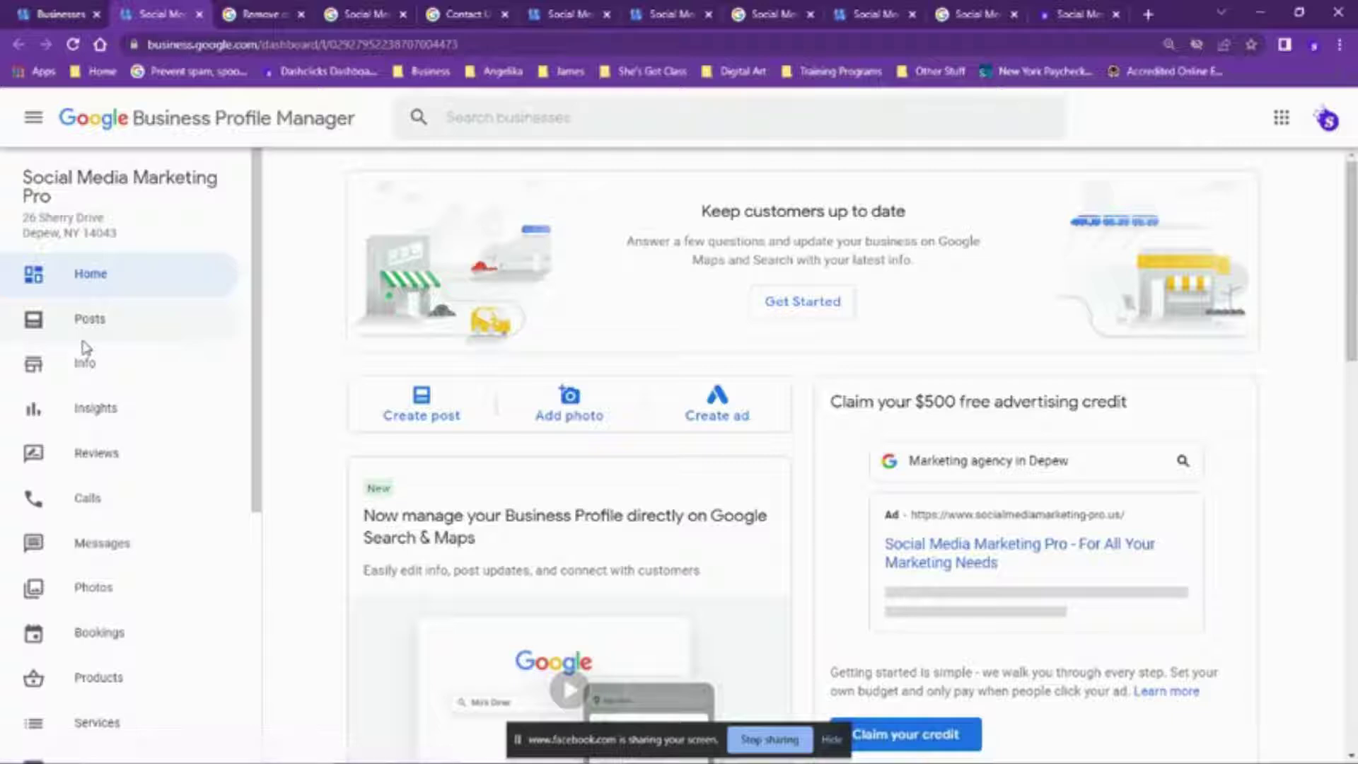
{"action": "left_click", "coordinate": [61, 290]}
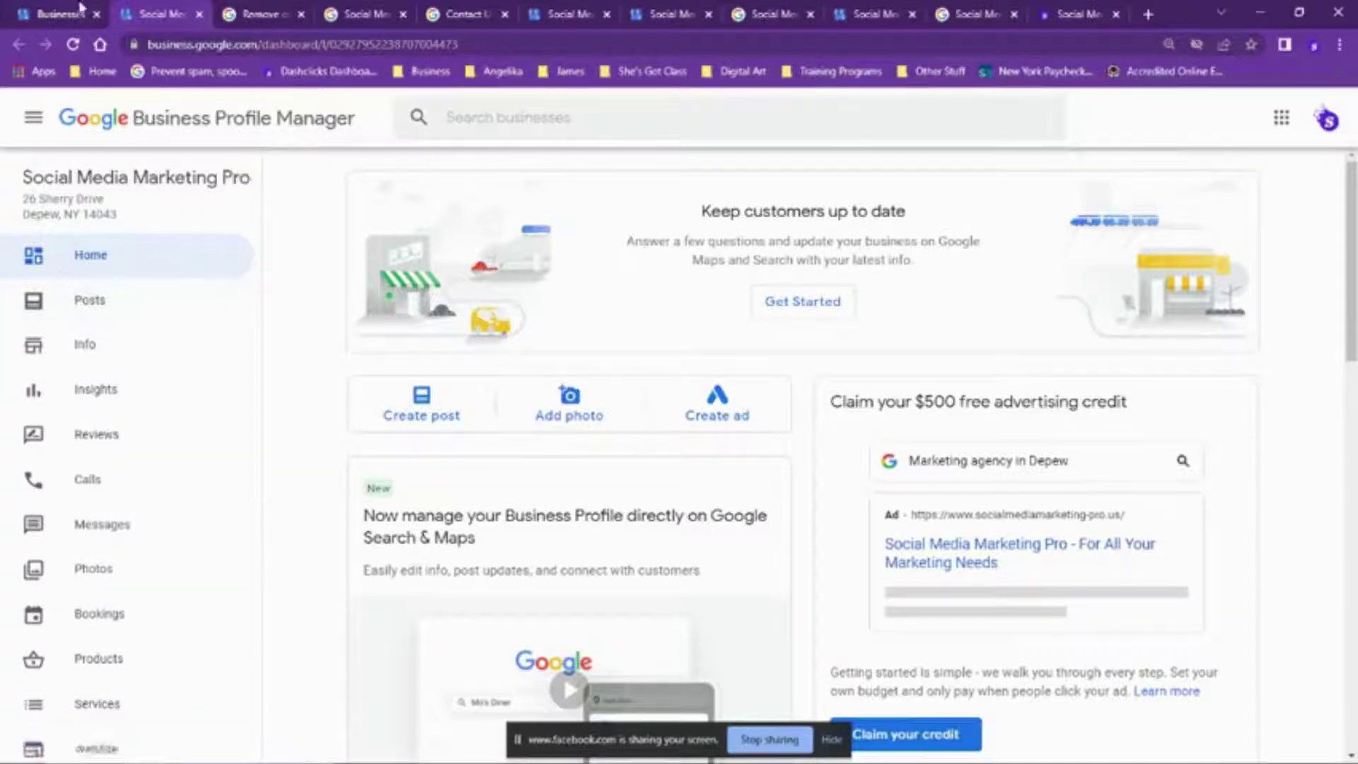
{"action": "left_click", "coordinate": [190, 11]}
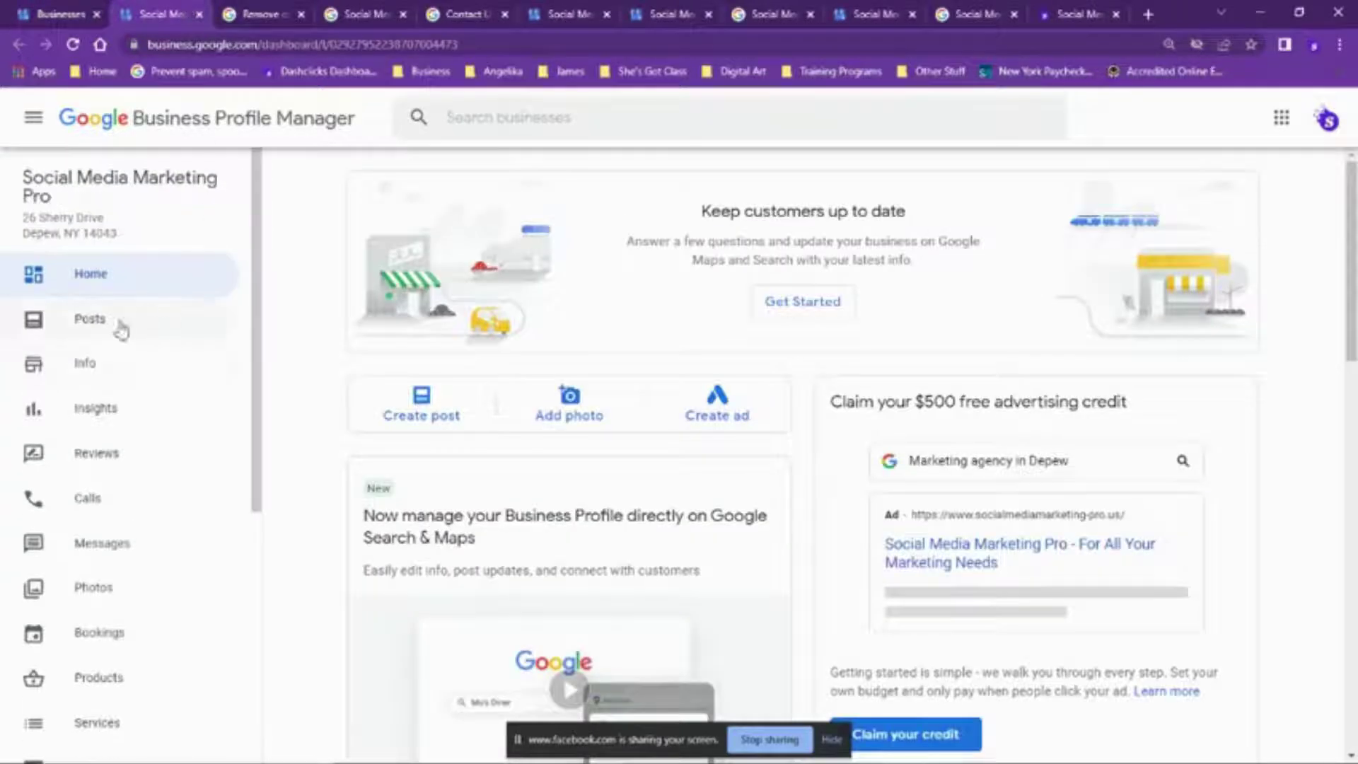
{"action": "left_click", "coordinate": [101, 359]}
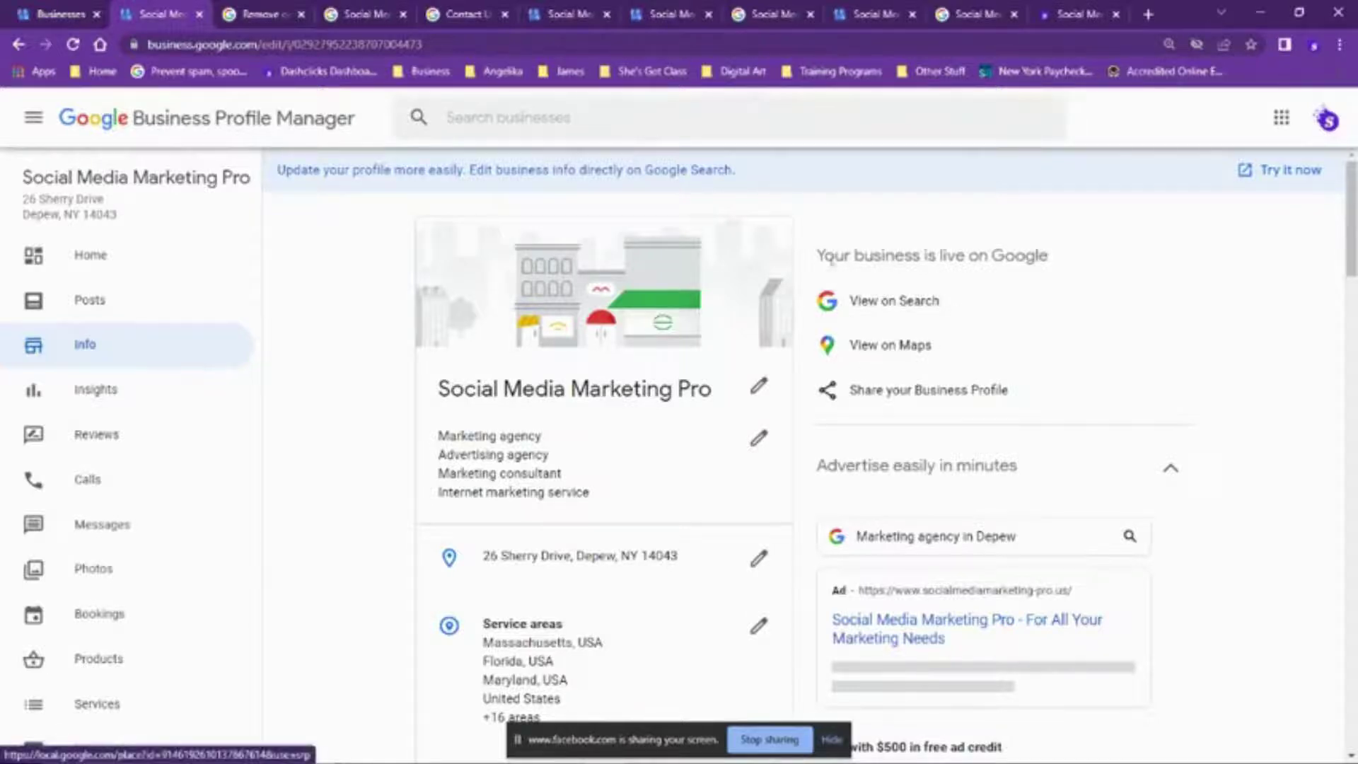
- Open the verified listing's View on Search link in a new tab and return to its Info page
{"action": "left_click_drag", "start_coordinate": [817, 257], "coordinate": [1083, 267]}
{"action": "left_click", "coordinate": [955, 300]}
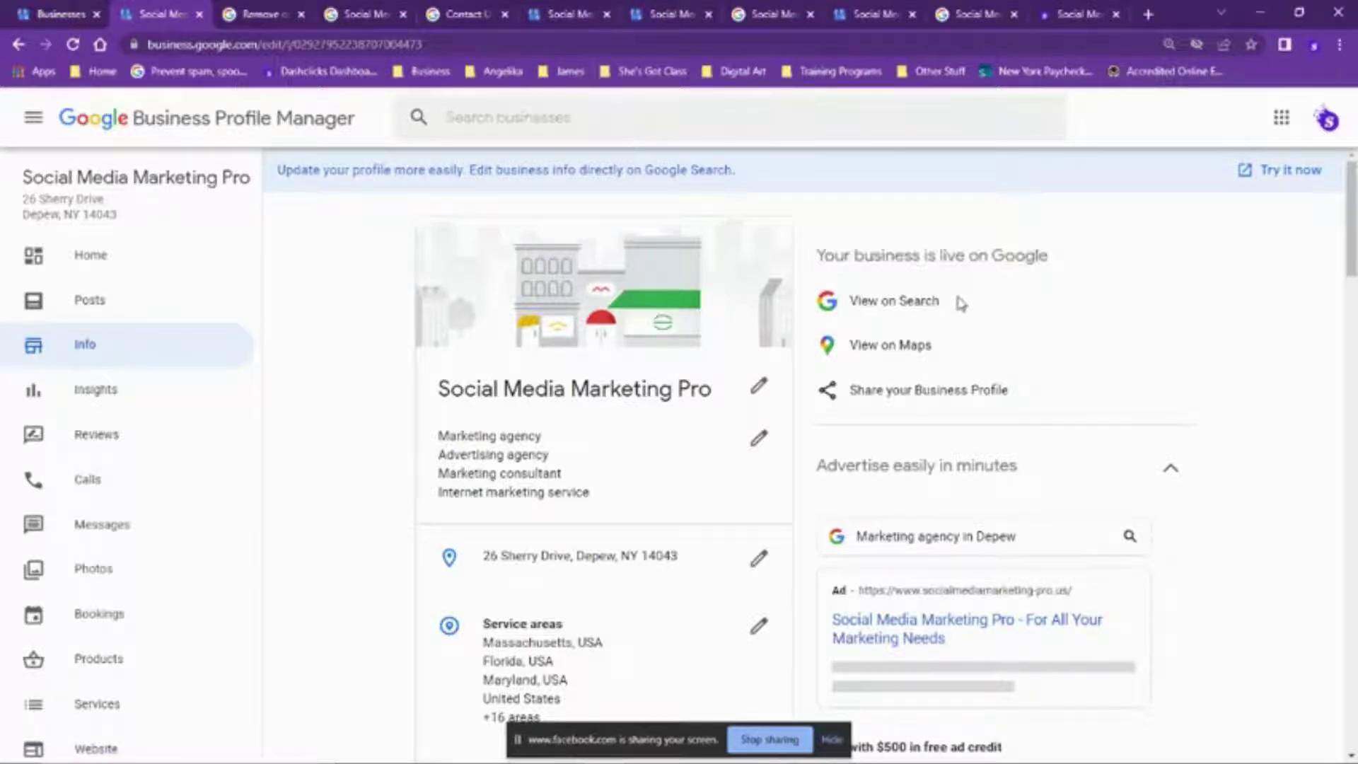
{"action": "right_click", "coordinate": [893, 303]}
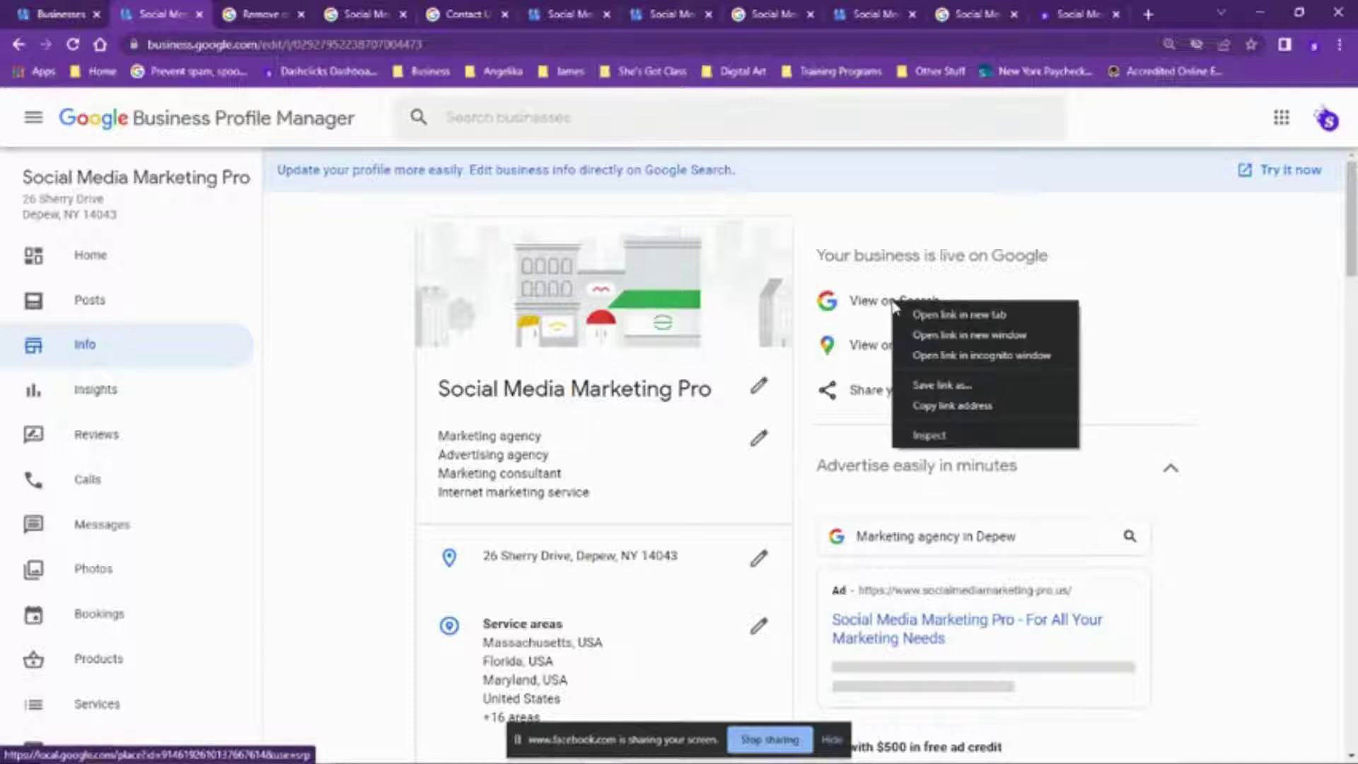
{"action": "left_click", "coordinate": [960, 320]}
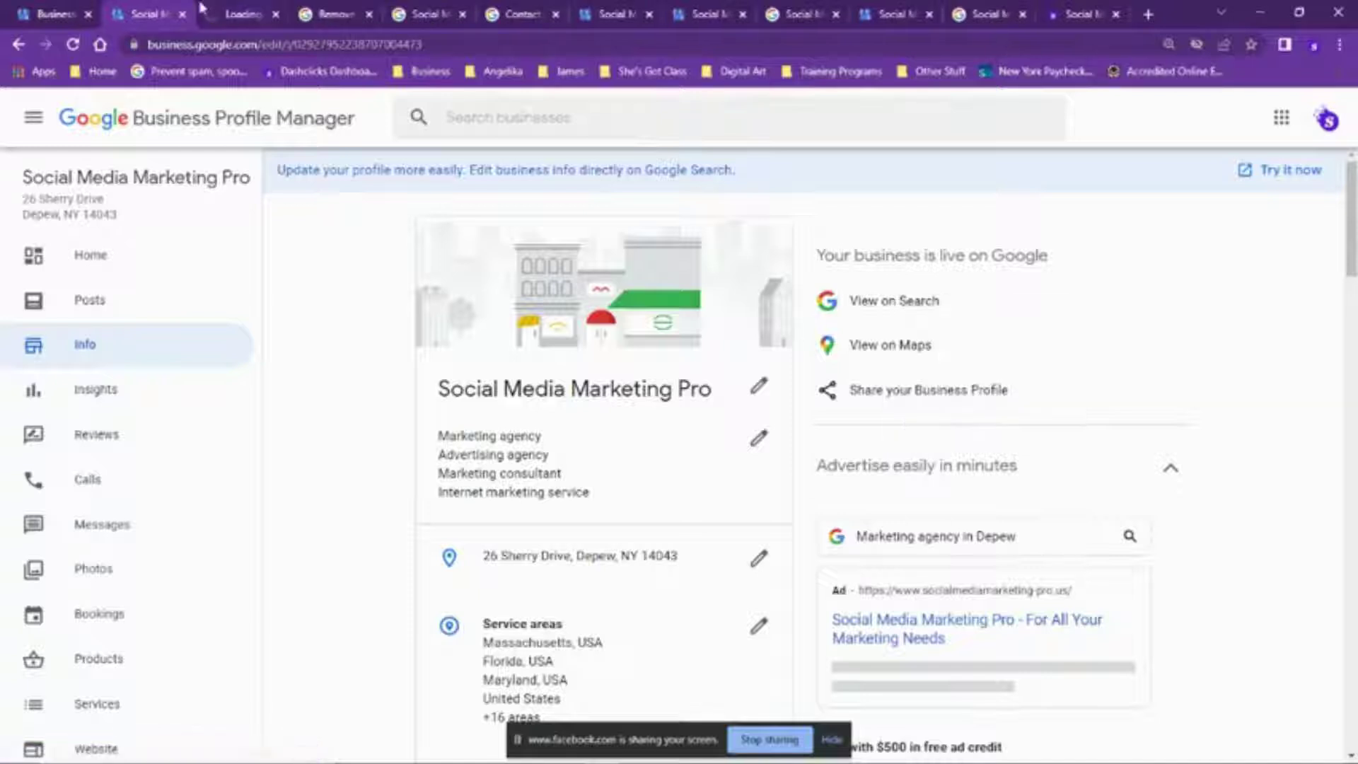
{"action": "left_click", "coordinate": [241, 14]}
{"action": "left_click", "coordinate": [147, 7]}
- View the verified listing's Google Search result in an incognito window, try to suggest an edit and close the window
{"action": "right_click", "coordinate": [881, 299]}
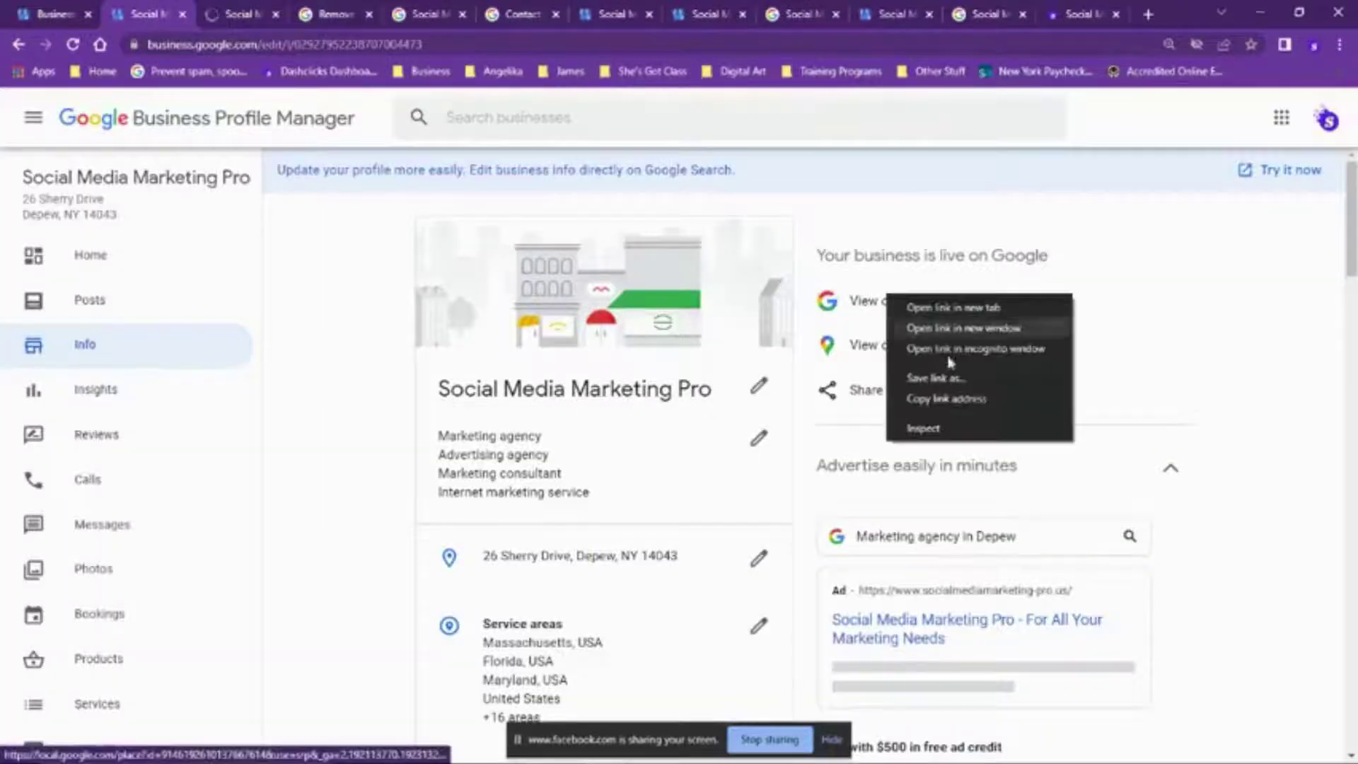
{"action": "left_click", "coordinate": [977, 363]}
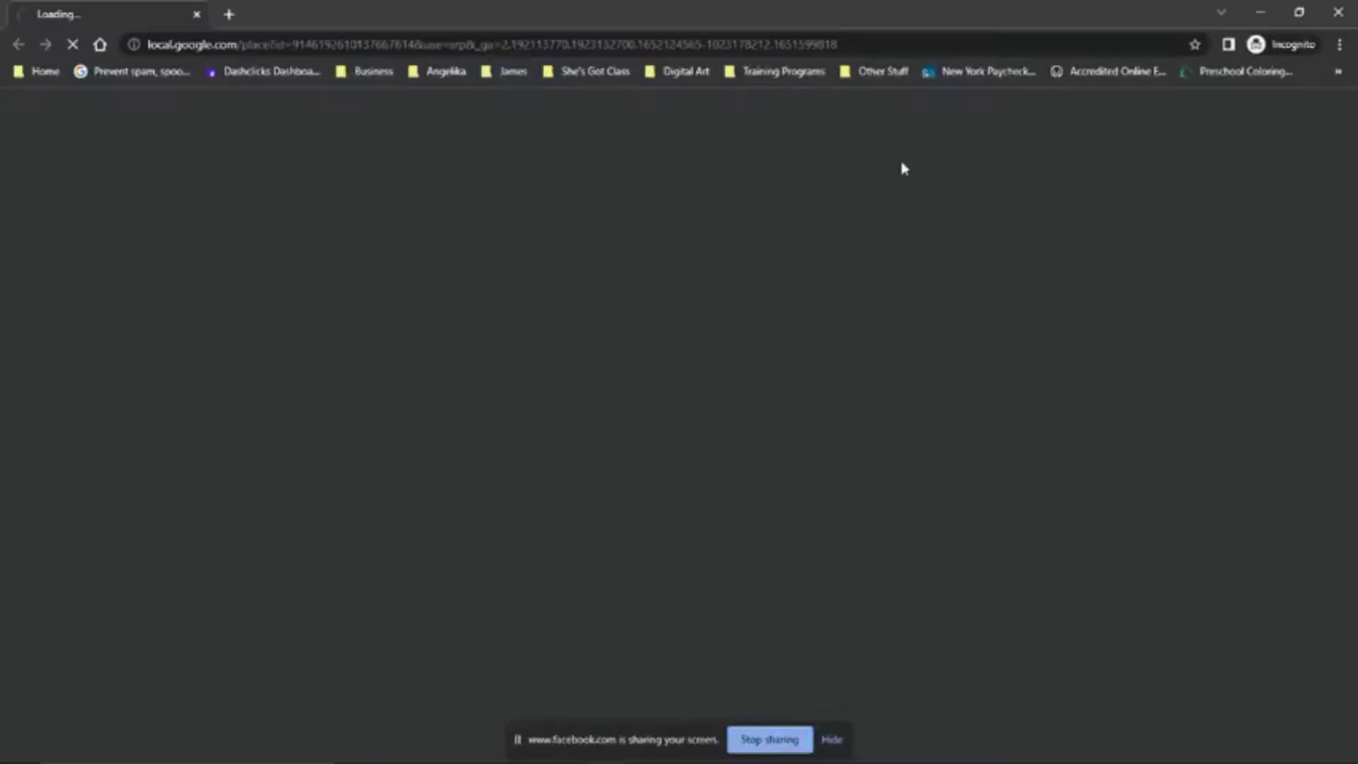
{"action": "scroll", "coordinate": [885, 319], "scroll_direction": "down", "scroll_amount": 2}
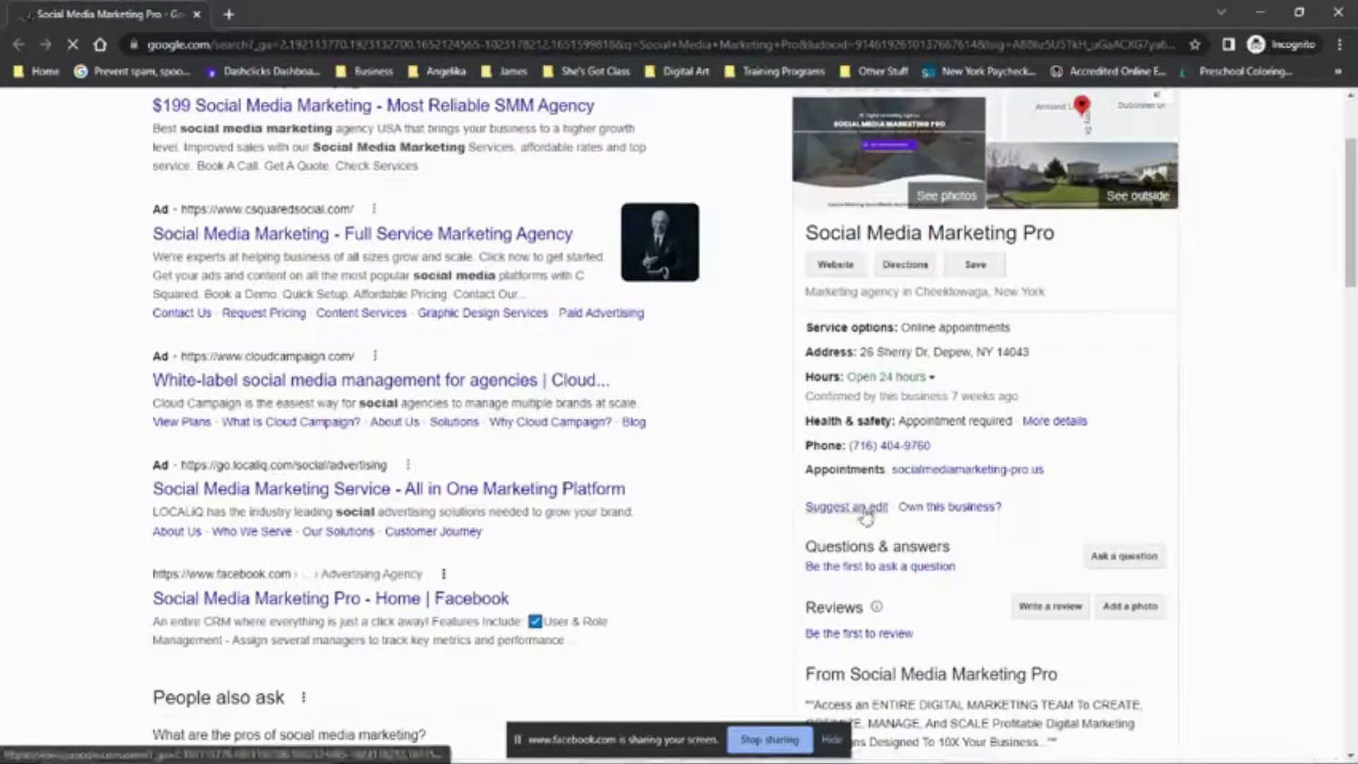
{"action": "left_click", "coordinate": [865, 514]}
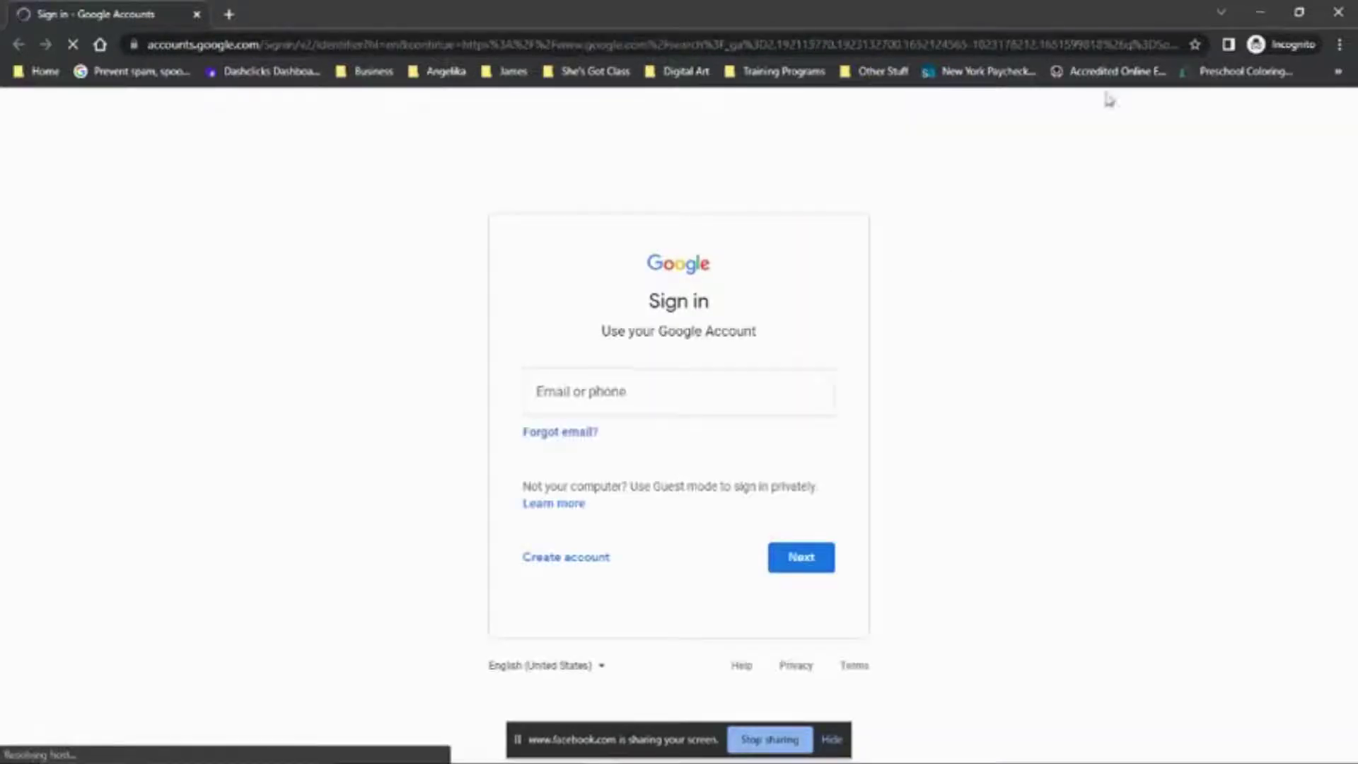
{"action": "left_click", "coordinate": [1352, 11]}
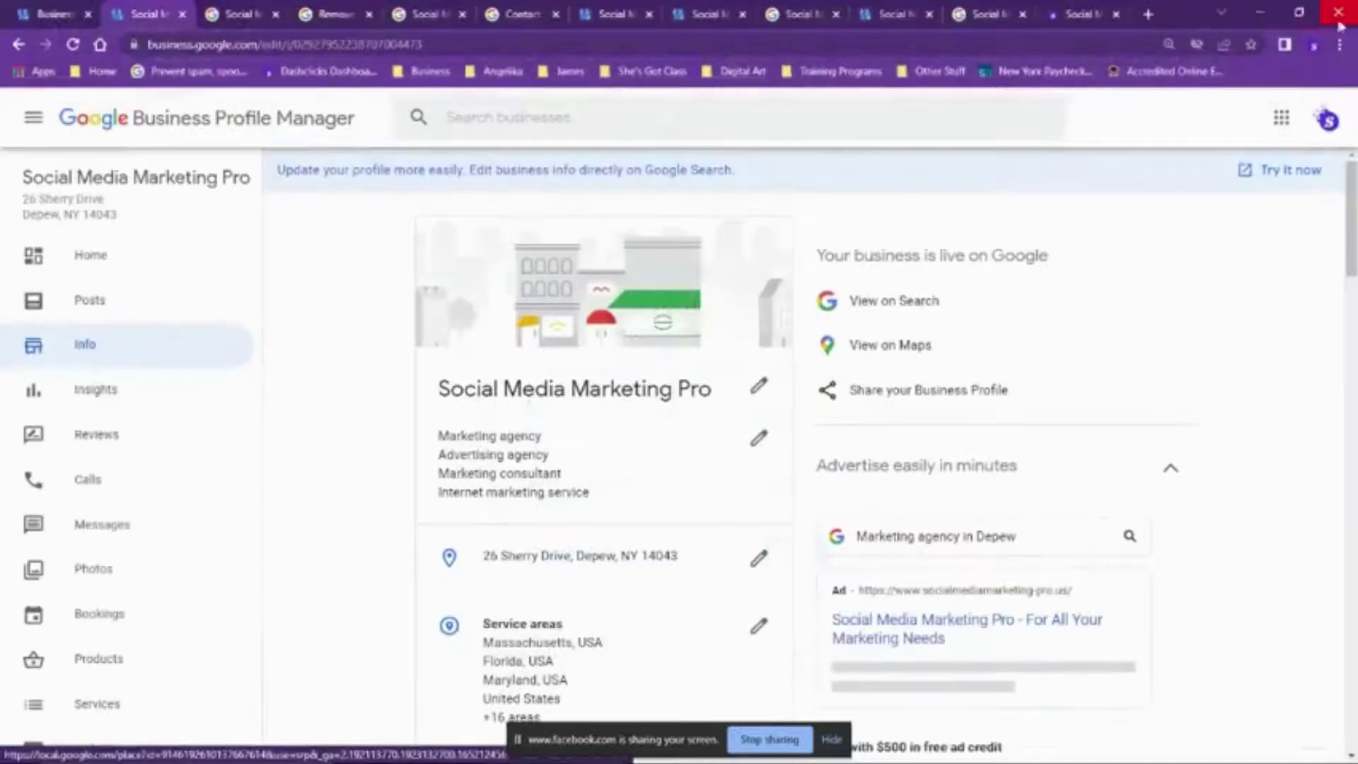
- Review the verified Social Media Marketing Pro listing's details in its open Google Search results tab
{"action": "left_click", "coordinate": [1314, 46]}
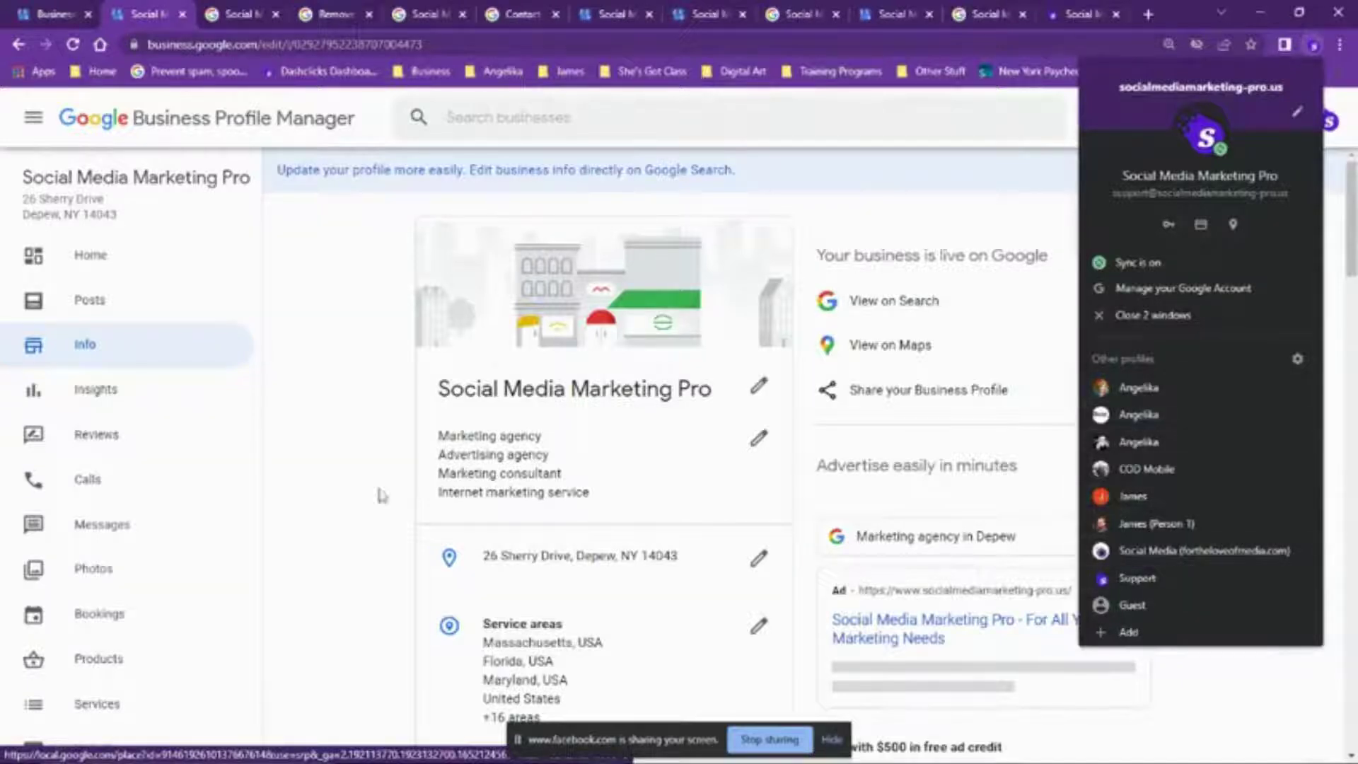
{"action": "left_click", "coordinate": [356, 479]}
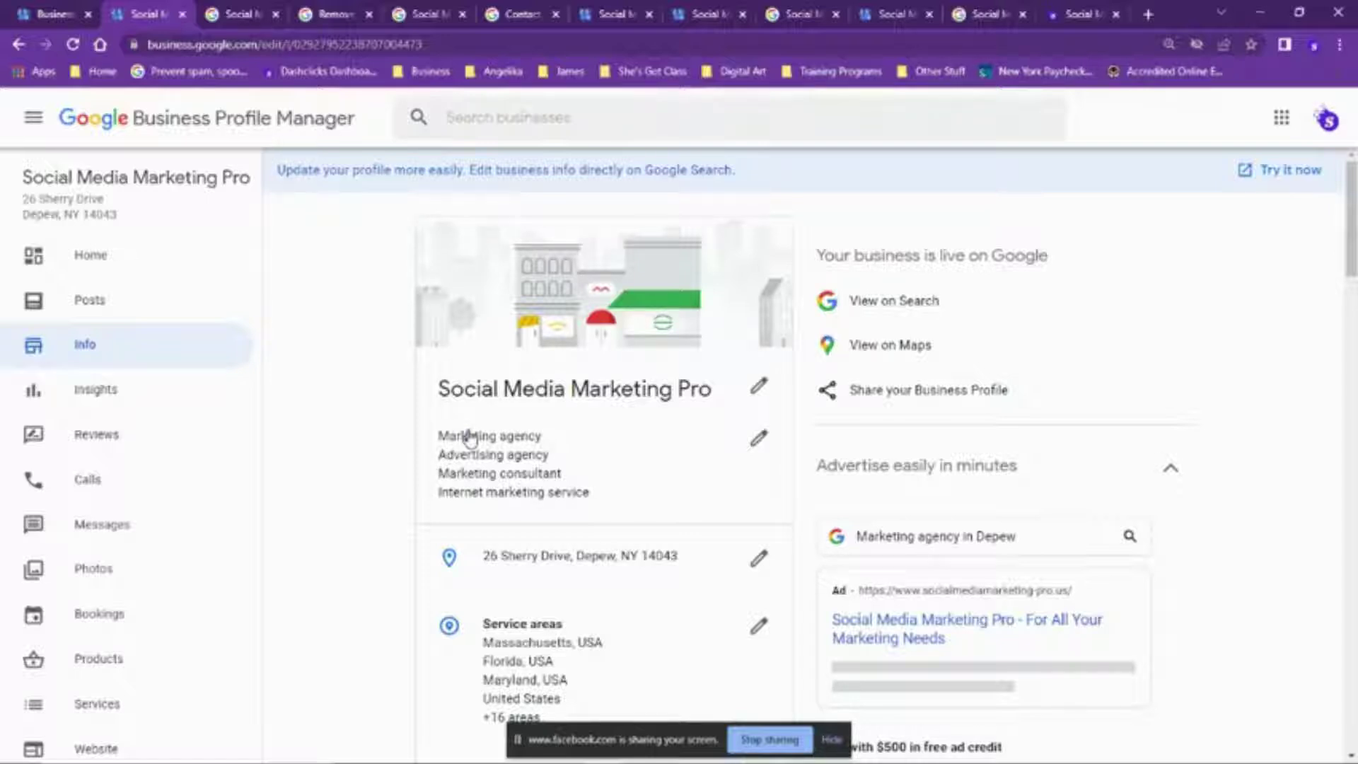
{"action": "left_click", "coordinate": [254, 14]}
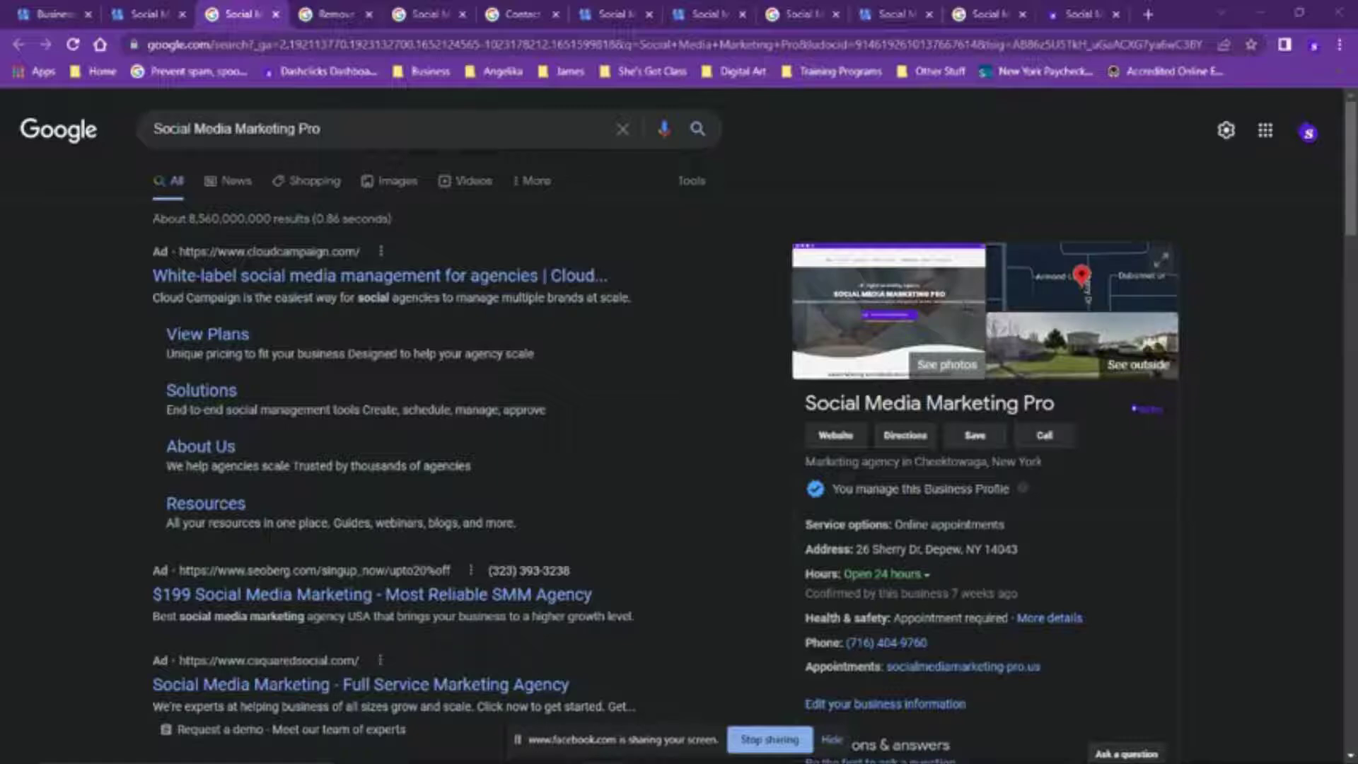
{"action": "scroll", "coordinate": [697, 418], "scroll_direction": "down", "scroll_amount": 4}
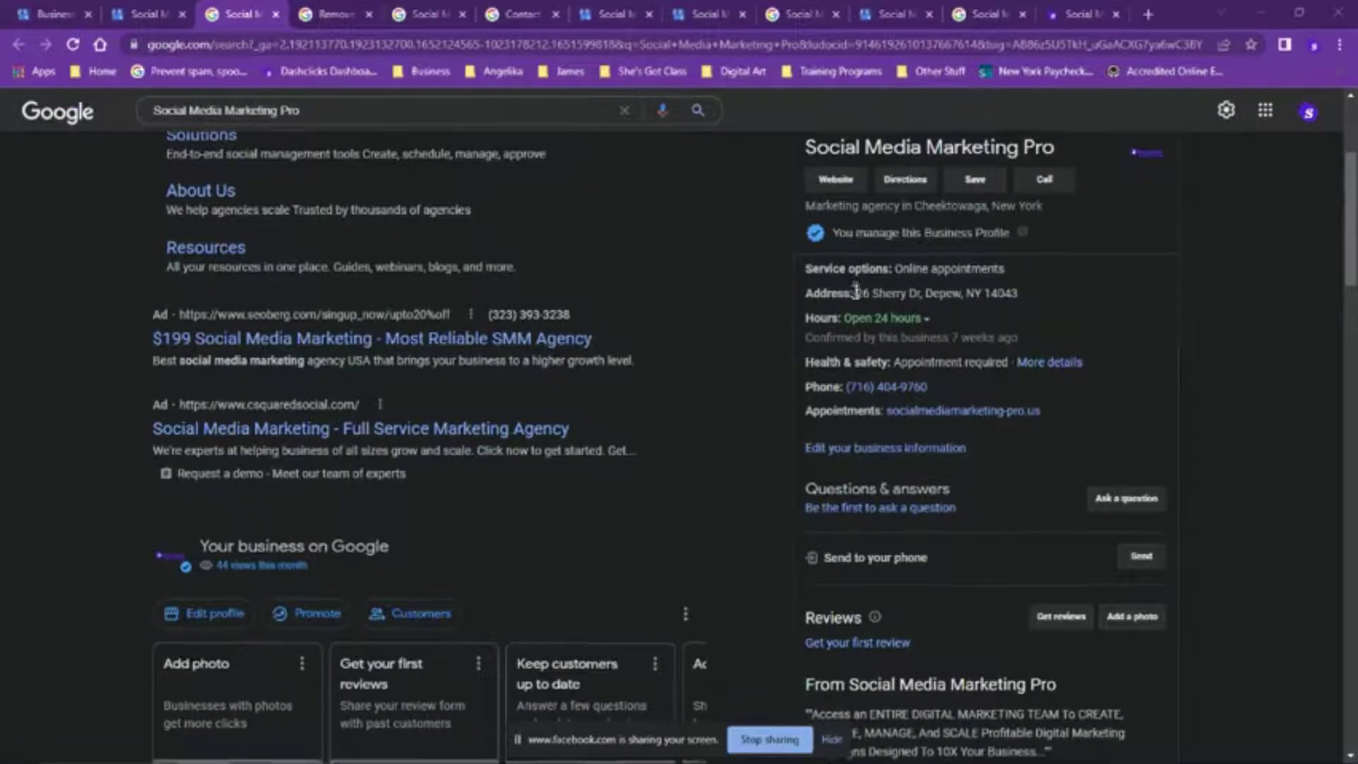
{"action": "scroll", "coordinate": [871, 297], "scroll_direction": "down", "scroll_amount": 3}
{"action": "scroll", "coordinate": [968, 388], "scroll_direction": "up", "scroll_amount": 4}
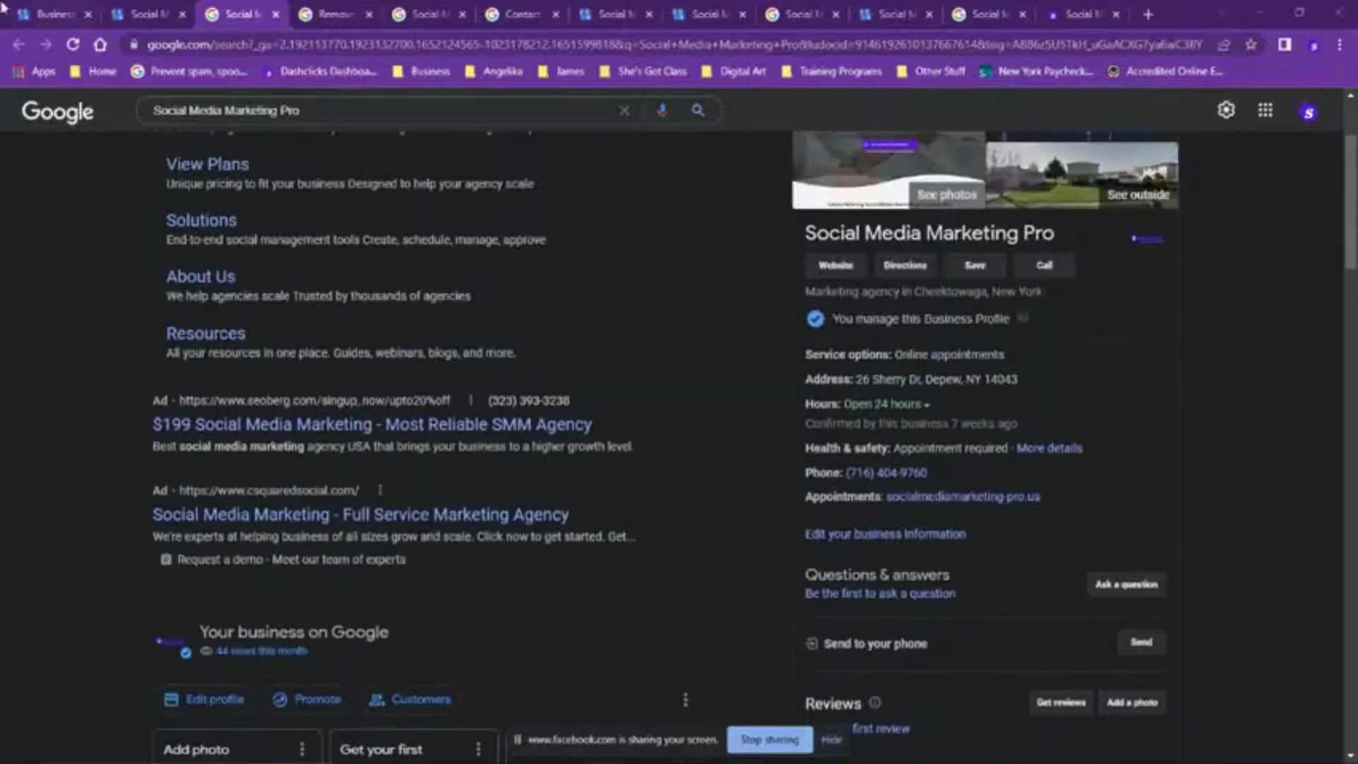
- Reload the search results page and open a browser window under a different Chrome profile
{"action": "left_click", "coordinate": [73, 45]}
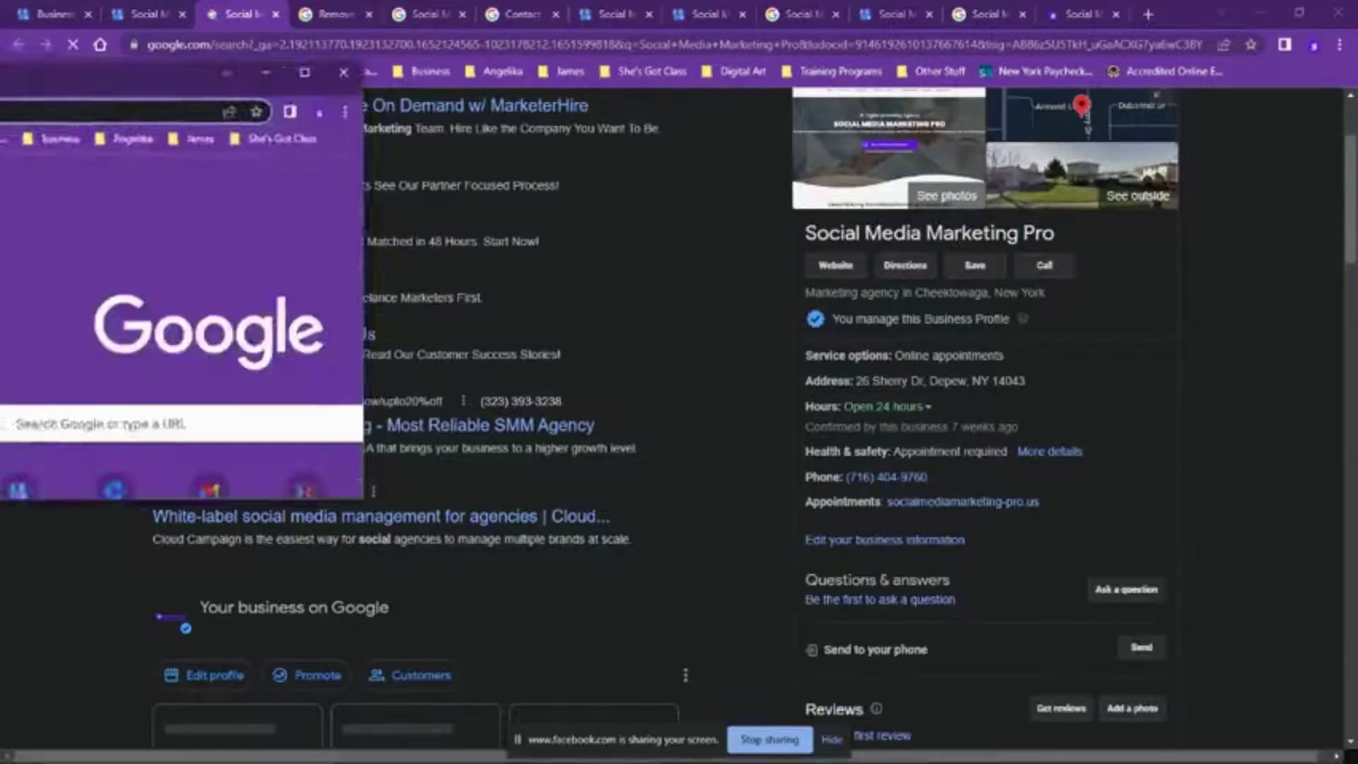
{"action": "mouse_move", "coordinate": [445, 760]}
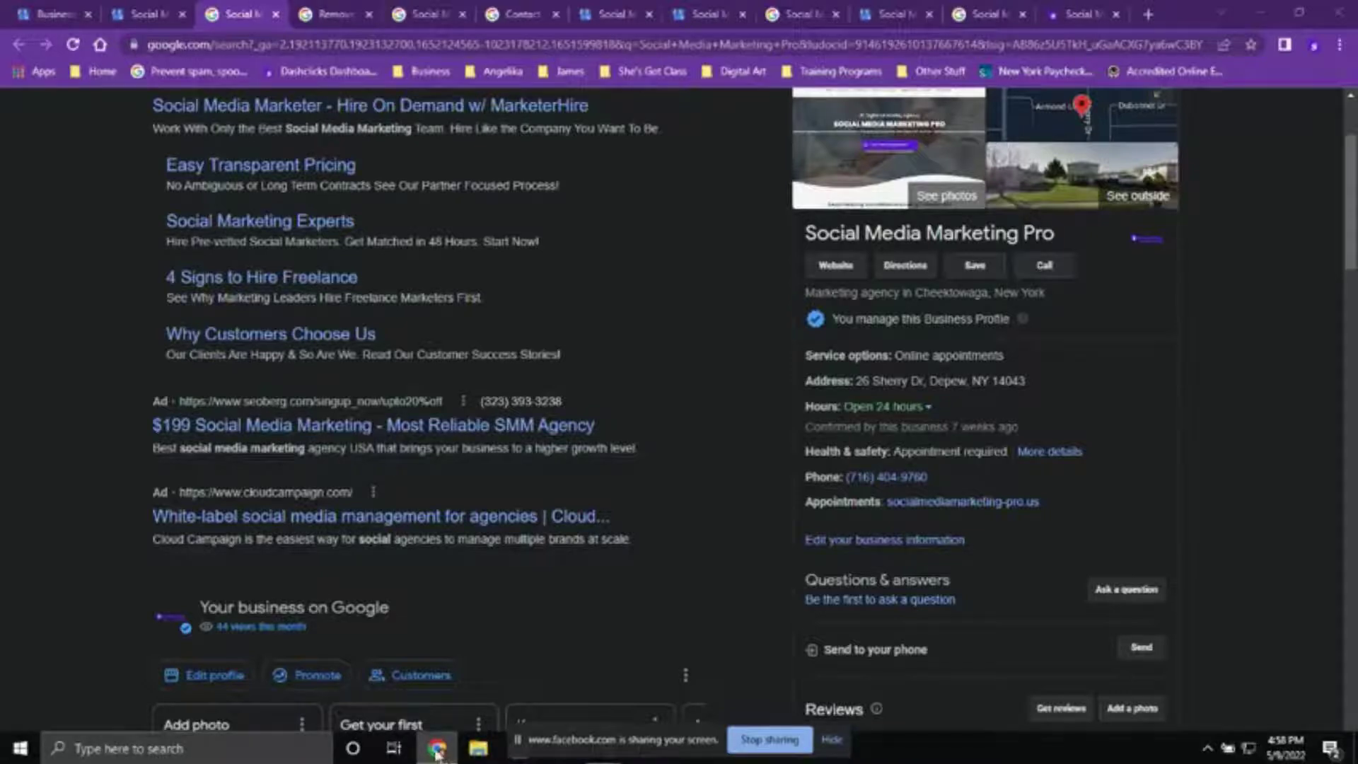
{"action": "left_click", "coordinate": [1314, 45]}
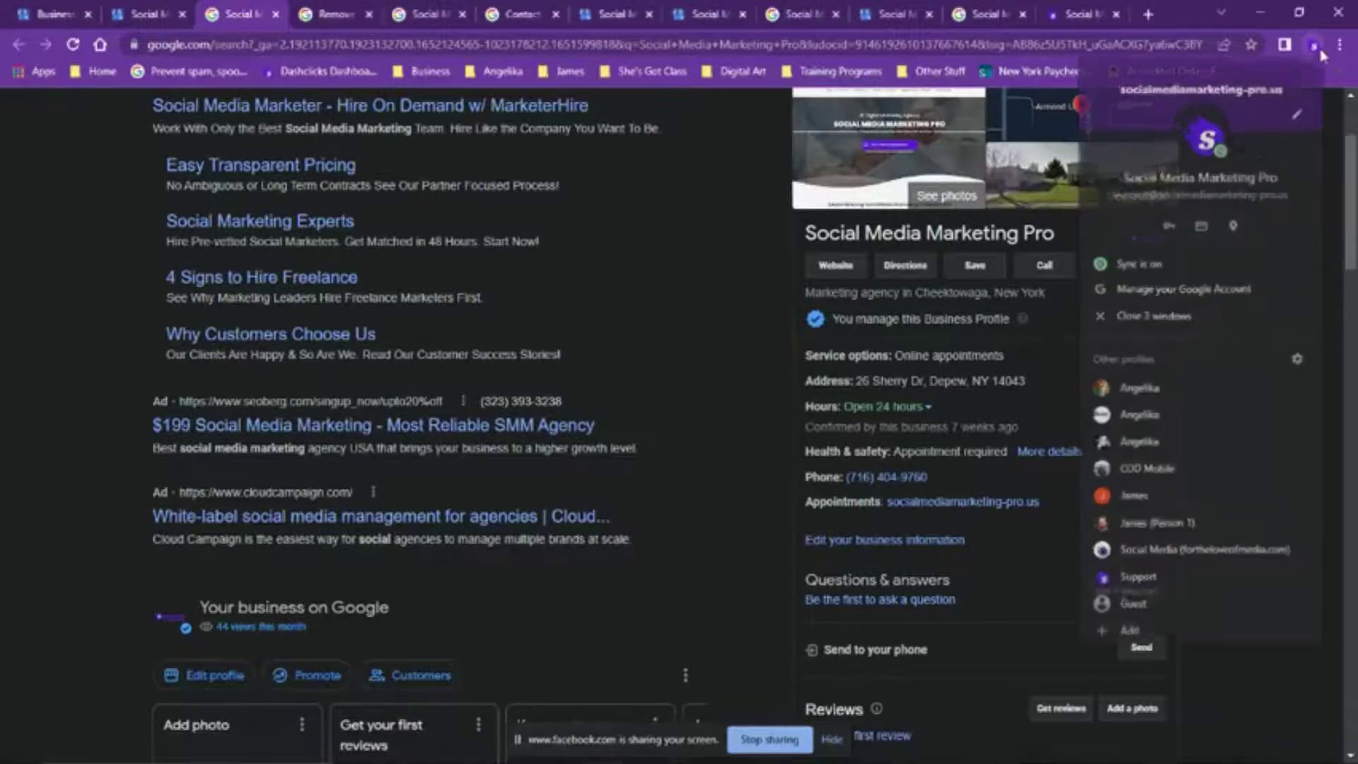
{"action": "left_click", "coordinate": [1191, 522]}
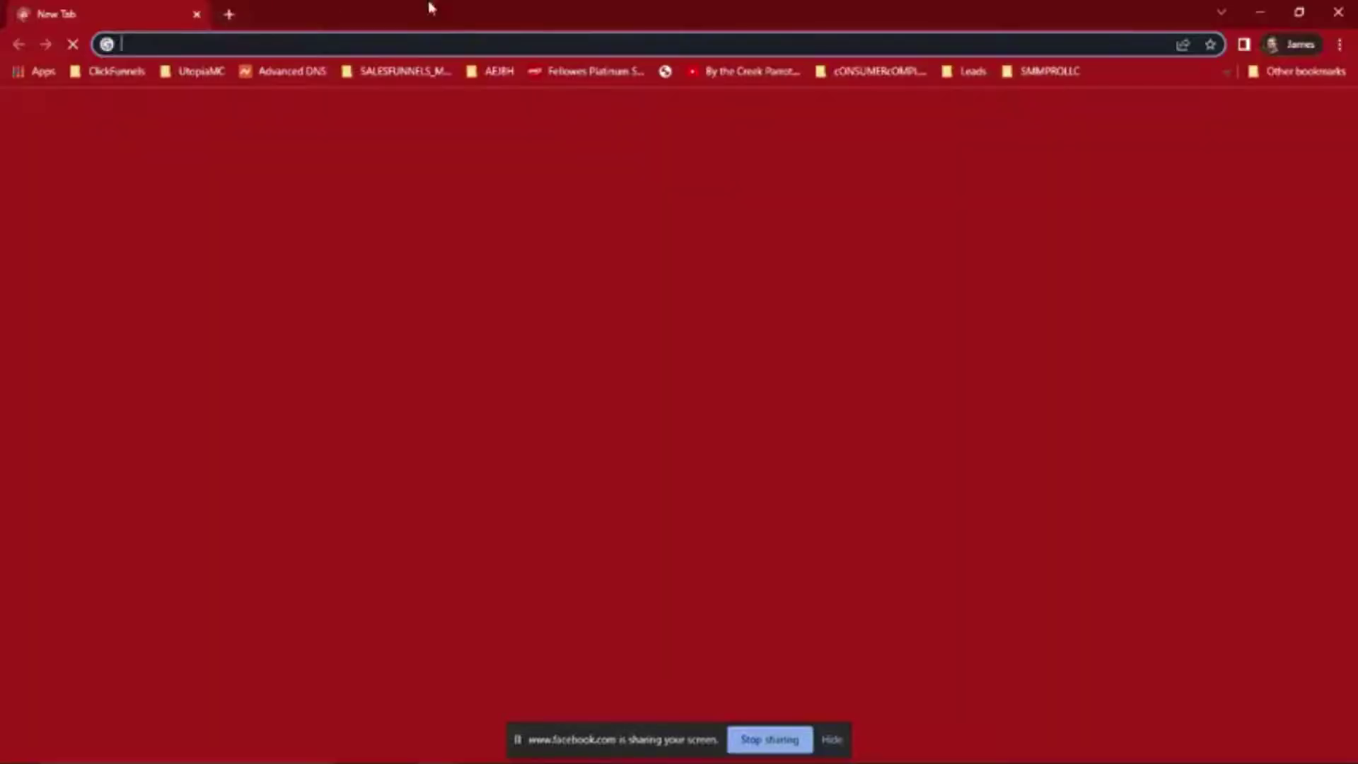
{"action": "double_click", "coordinate": [430, 8]}
{"action": "left_click", "coordinate": [238, 26]}
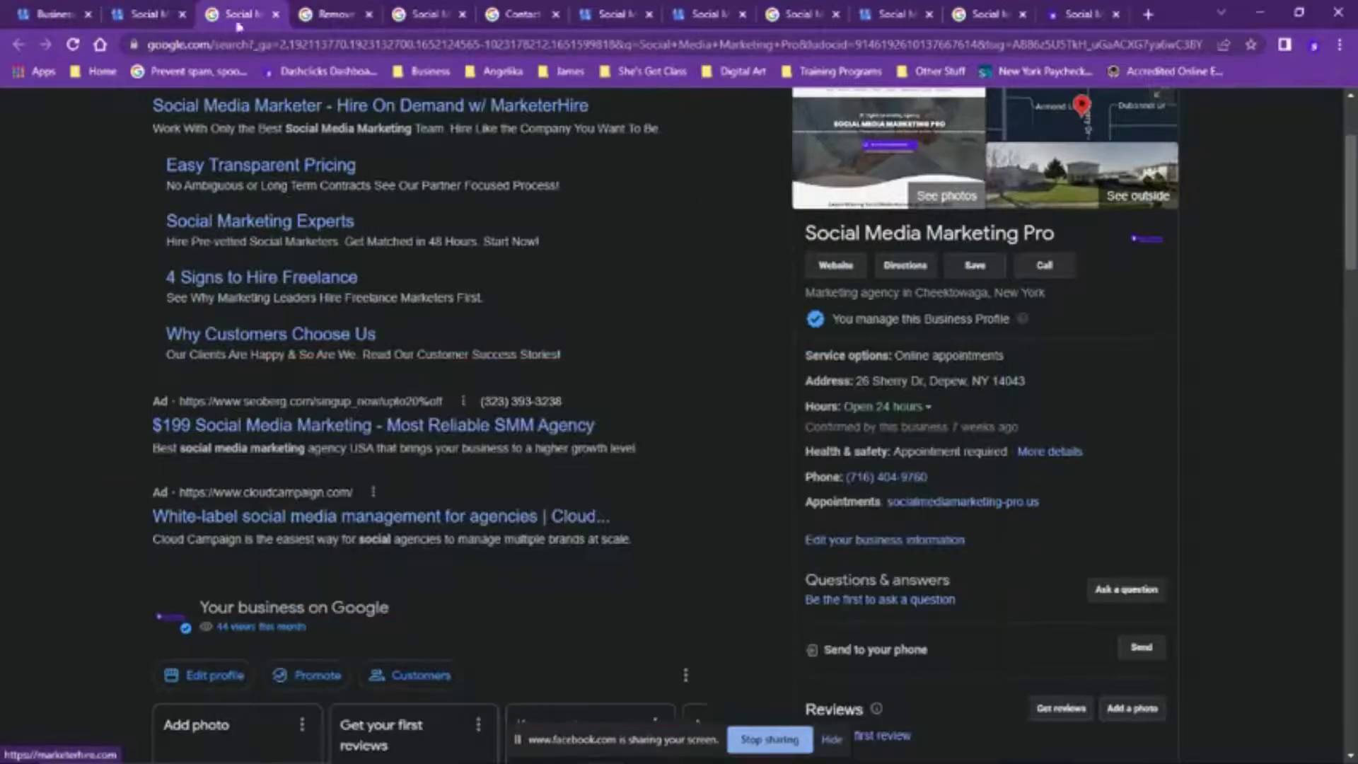
- Copy the full web address of the Social Media Marketing Pro search results page from the managing account's window
{"action": "left_click", "coordinate": [261, 43]}
{"action": "scroll", "coordinate": [262, 213], "scroll_direction": "up", "scroll_amount": 3}
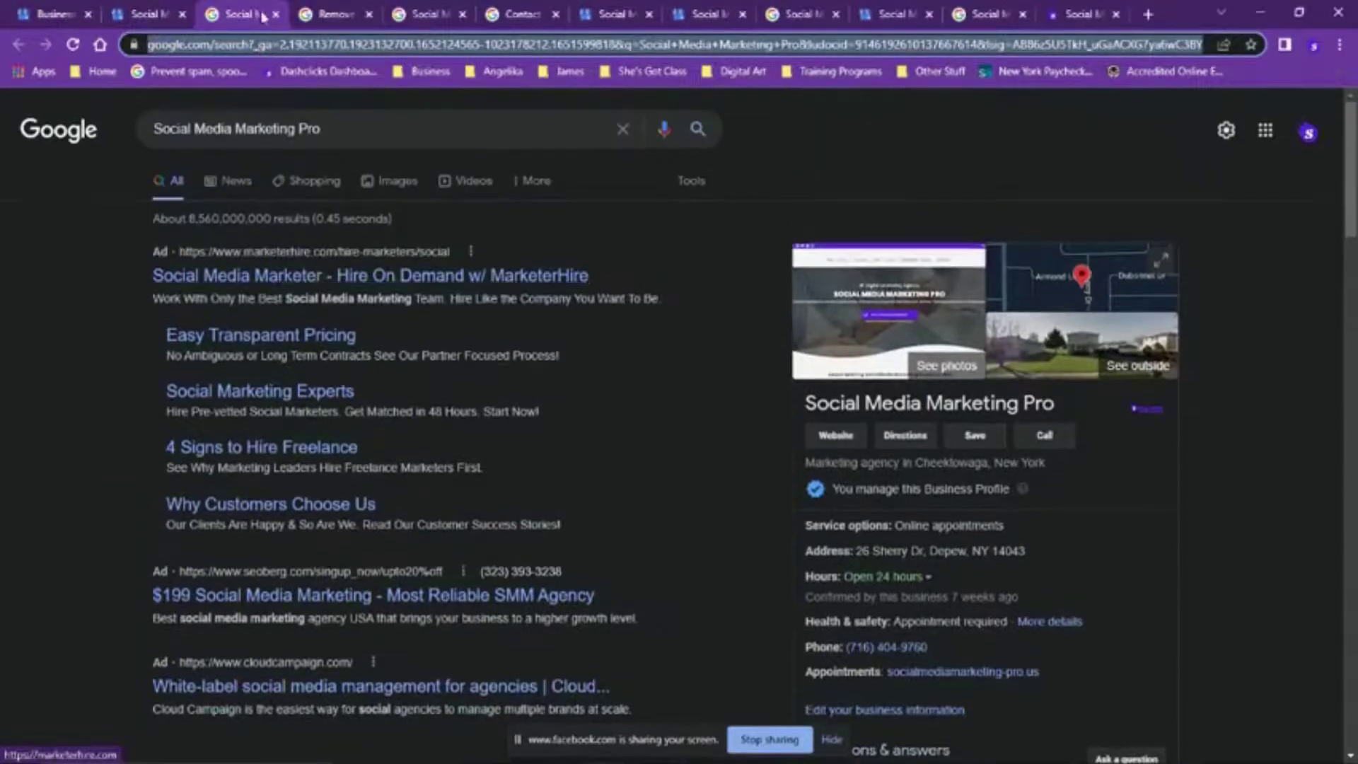
{"action": "right_click", "coordinate": [273, 44]}
{"action": "left_click", "coordinate": [379, 136]}
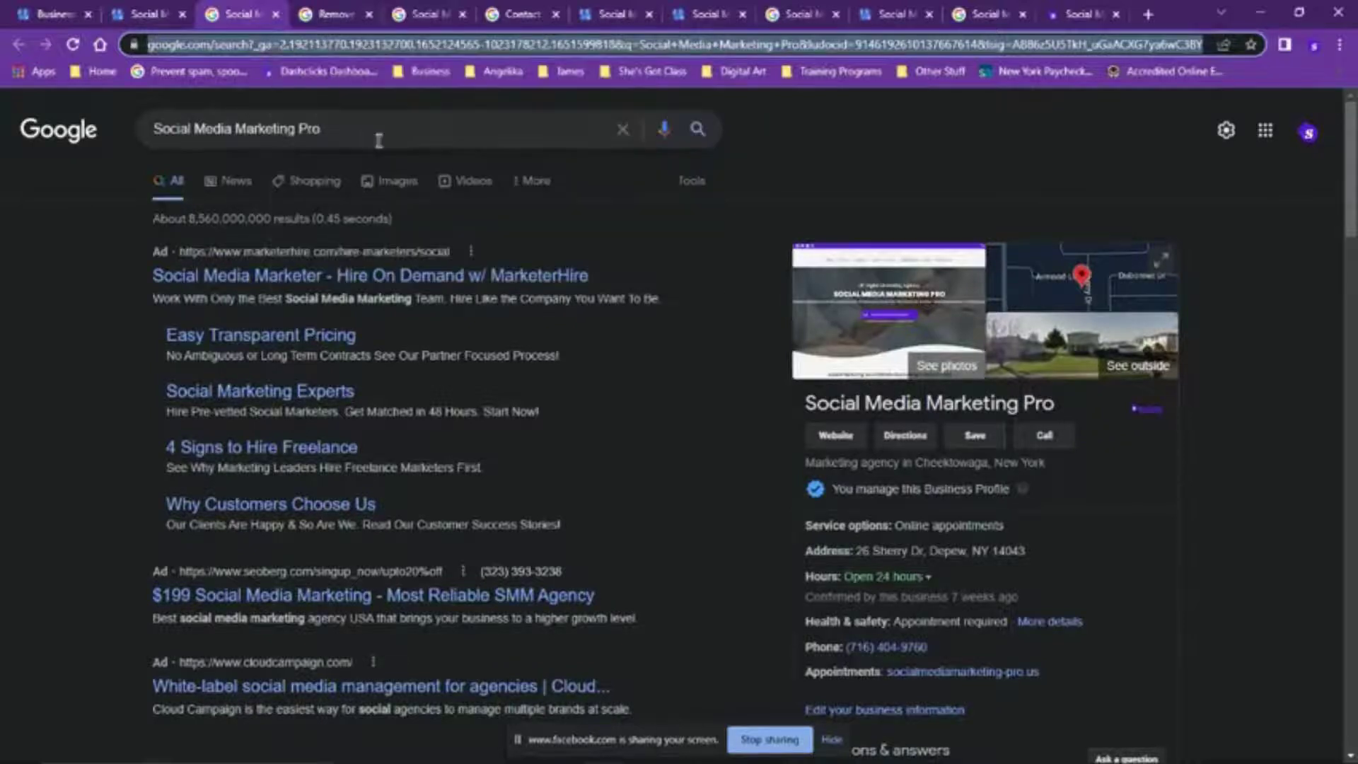
{"action": "scroll", "coordinate": [750, 410], "scroll_direction": "down", "scroll_amount": 3}
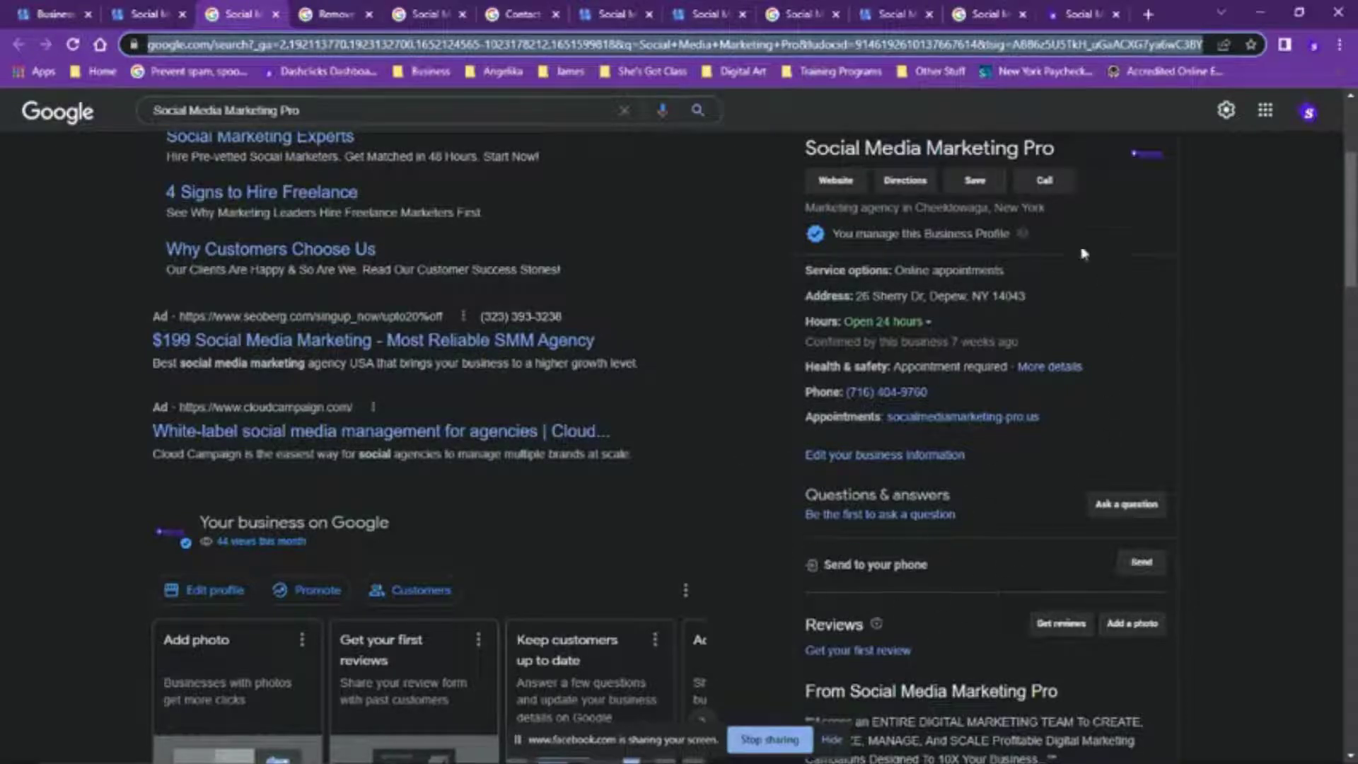
{"action": "left_click_drag", "start_coordinate": [941, 692], "coordinate": [1203, 435]}
{"action": "left_click", "coordinate": [1232, 371]}
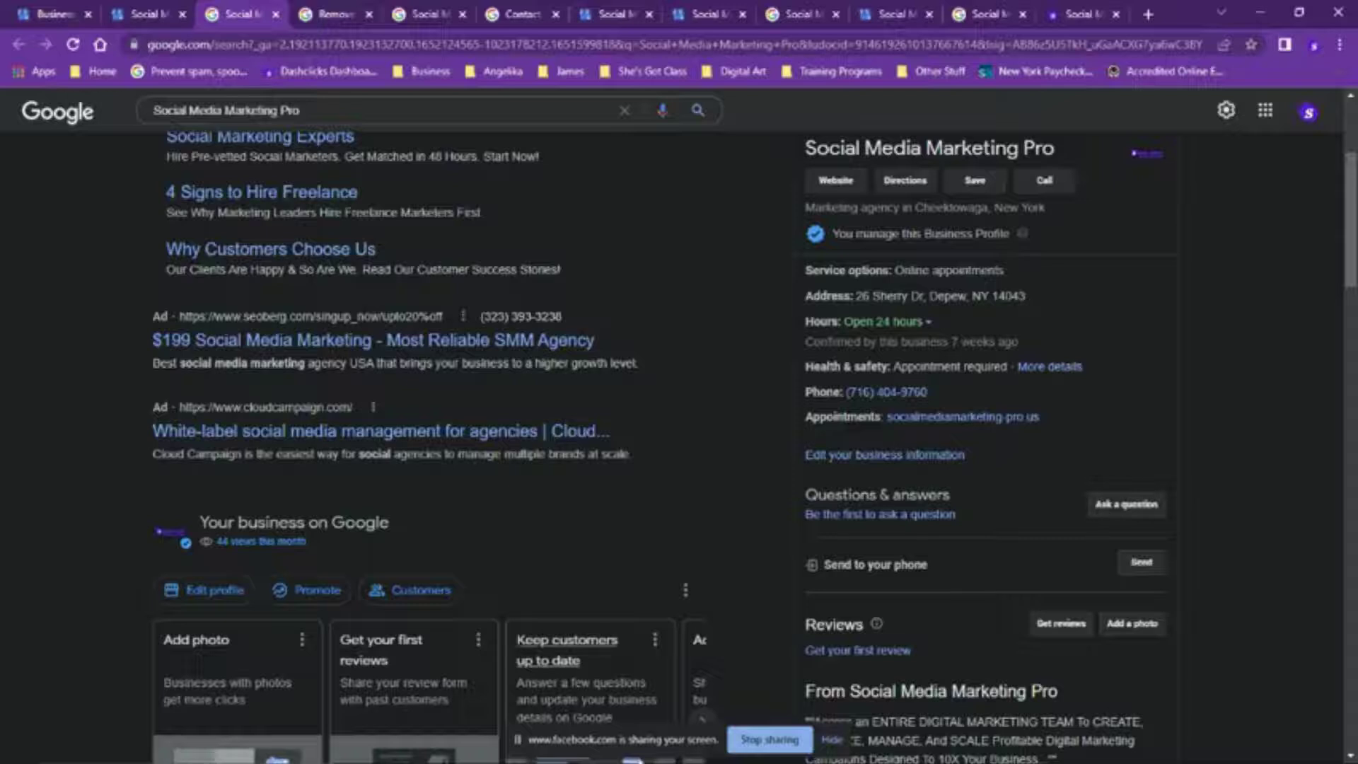
- Load the copied search results link in the other Chrome profile's window
{"action": "mouse_move", "coordinate": [624, 761]}
{"action": "mouse_move", "coordinate": [437, 749]}
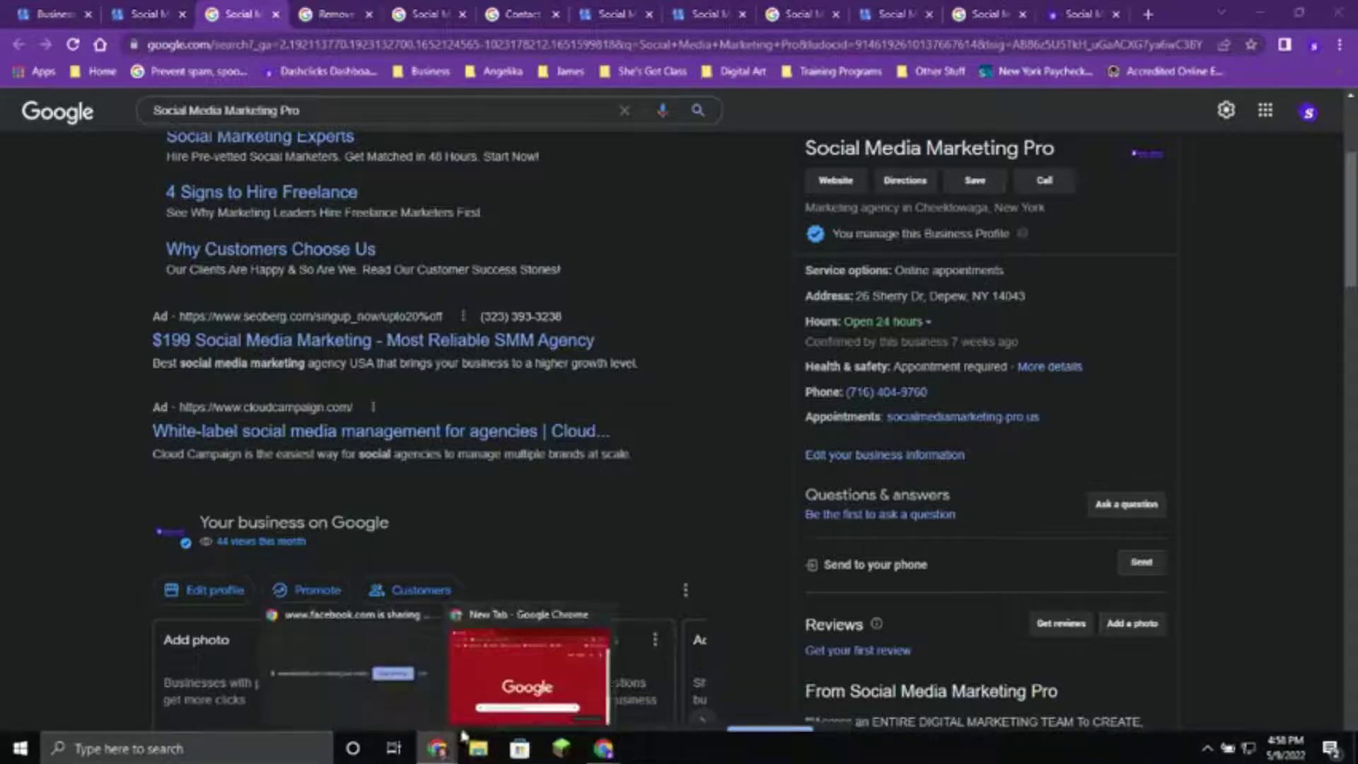
{"action": "left_click", "coordinate": [531, 672]}
{"action": "left_click_drag", "start_coordinate": [591, 379], "coordinate": [680, 163]}
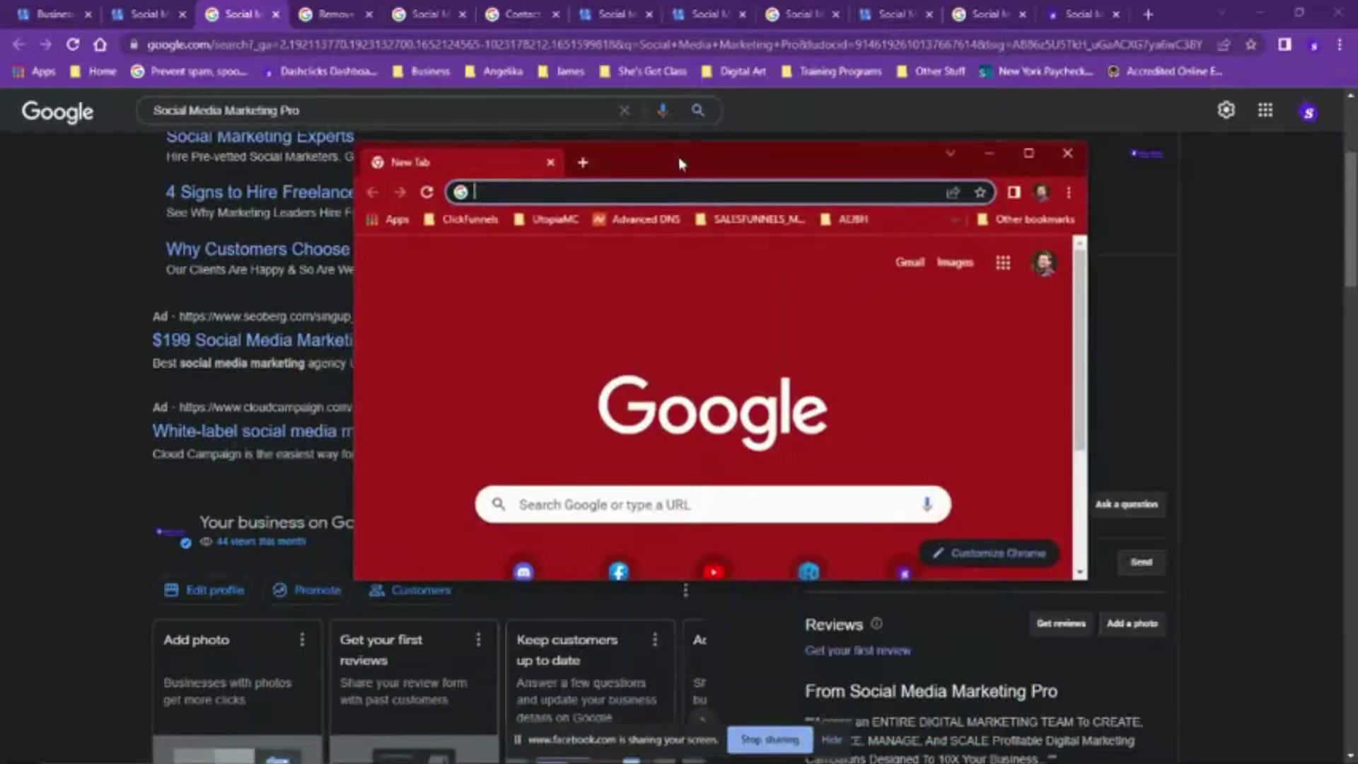
{"action": "left_click", "coordinate": [818, 187]}
{"action": "key", "text": "ctrl+v"}
{"action": "key", "text": "Return"}
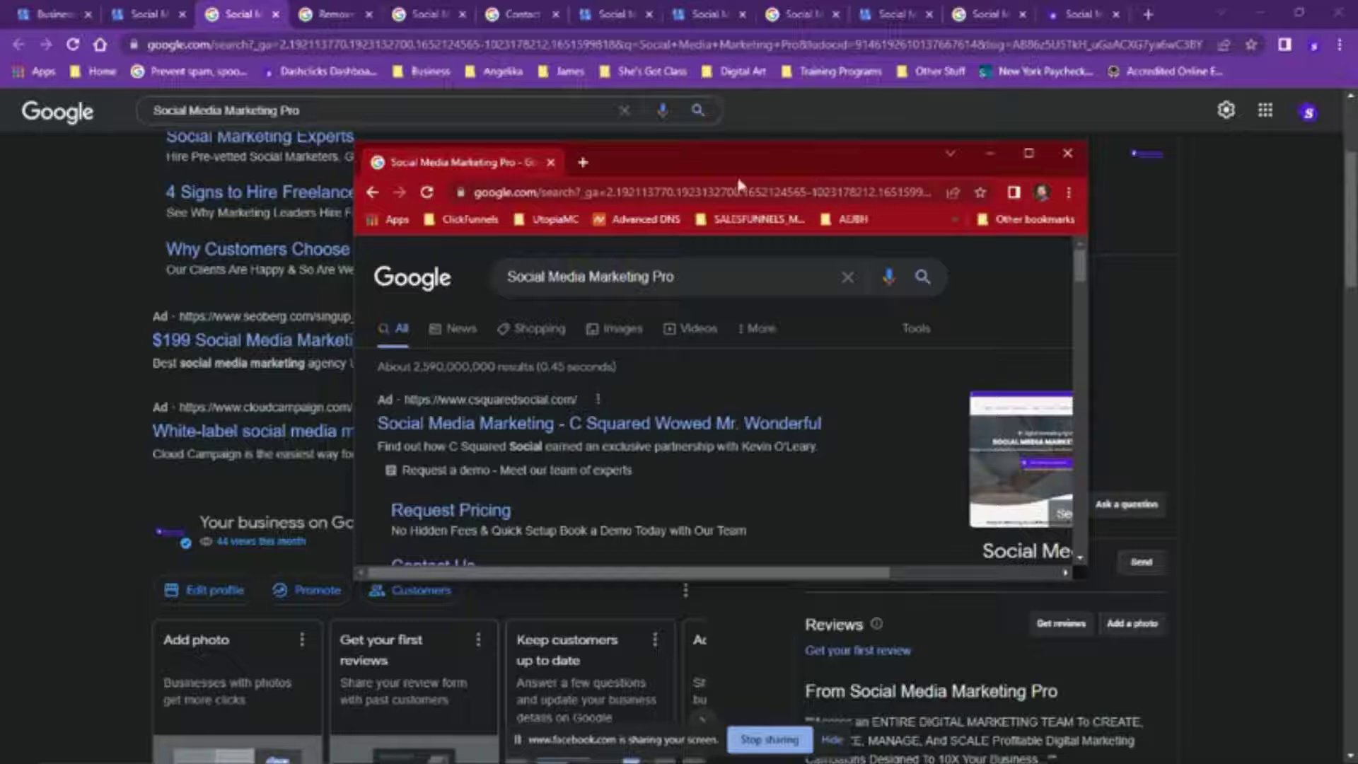
- Maximize the other profile's window and highlight the Suggest an edit and Own this business links in the listing
{"action": "left_click", "coordinate": [1029, 153]}
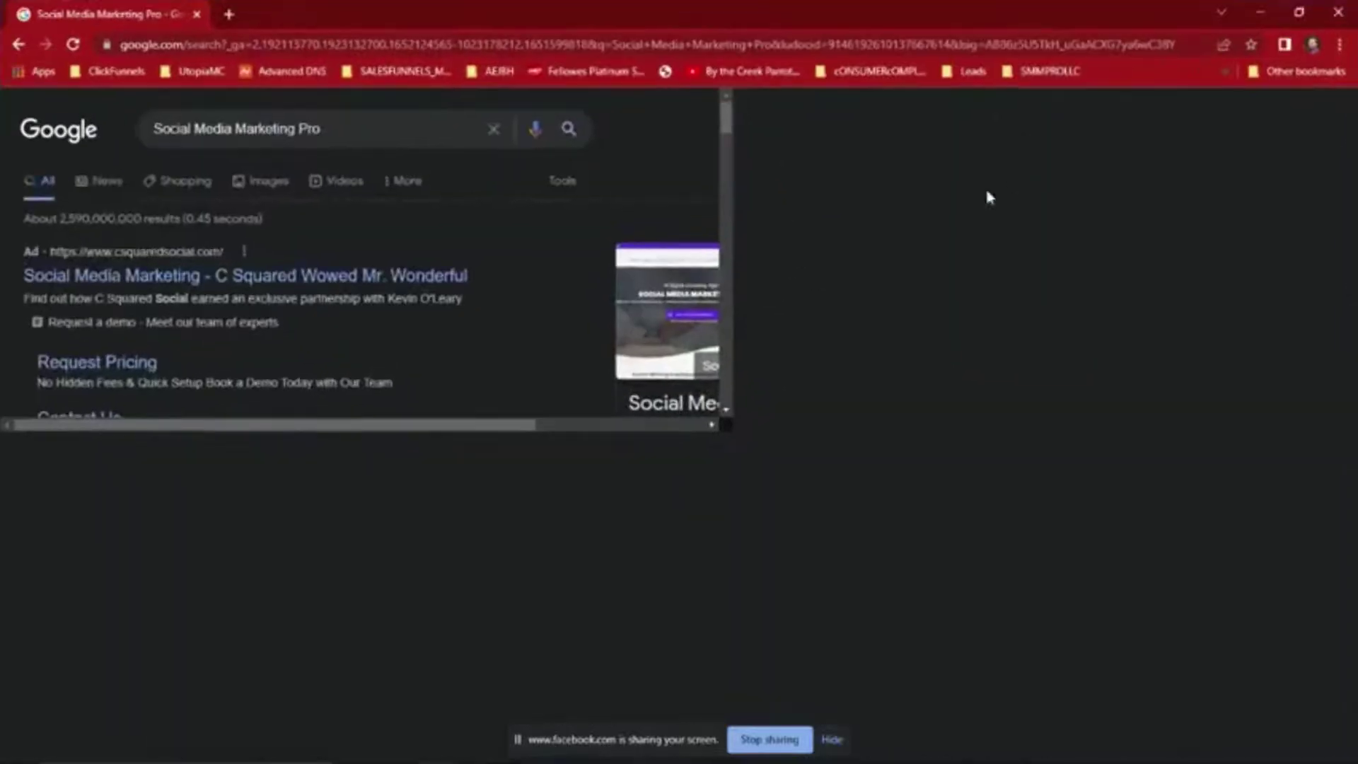
{"action": "scroll", "coordinate": [1021, 379], "scroll_direction": "down", "scroll_amount": 6}
{"action": "scroll", "coordinate": [923, 366], "scroll_direction": "up", "scroll_amount": 1}
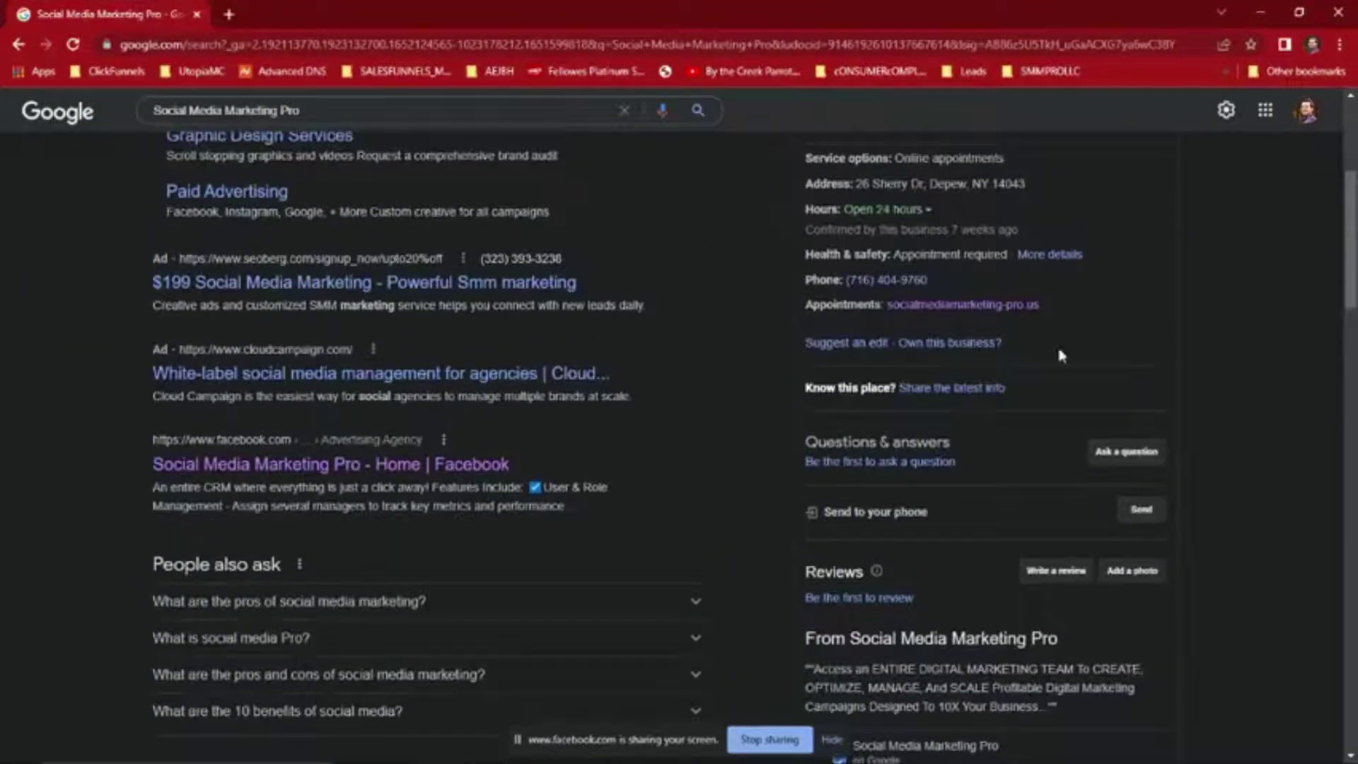
{"action": "left_click_drag", "start_coordinate": [1062, 355], "coordinate": [812, 345]}
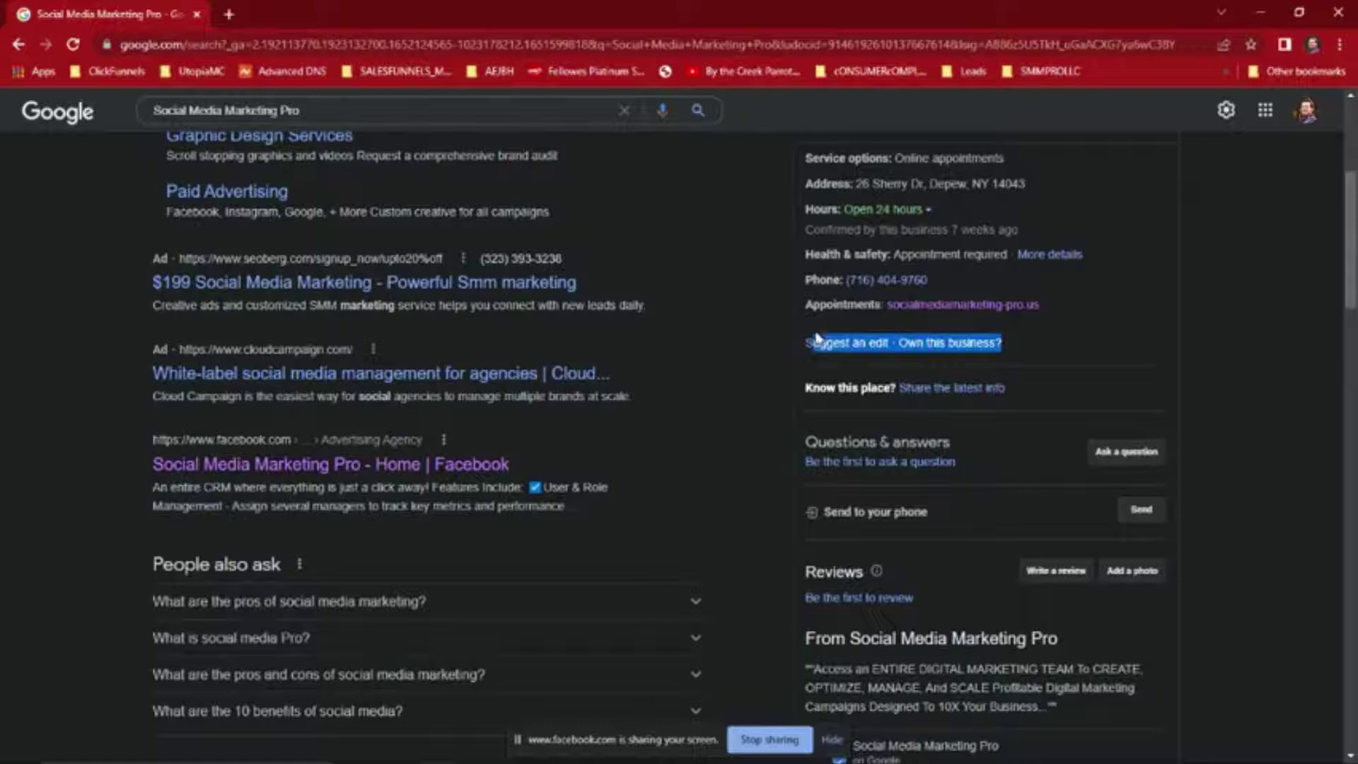
- Compare the listing with the managing account's view and return to the other profile's window
{"action": "left_click", "coordinate": [1283, 13]}
{"action": "scroll", "coordinate": [1038, 366], "scroll_direction": "down", "scroll_amount": 2}
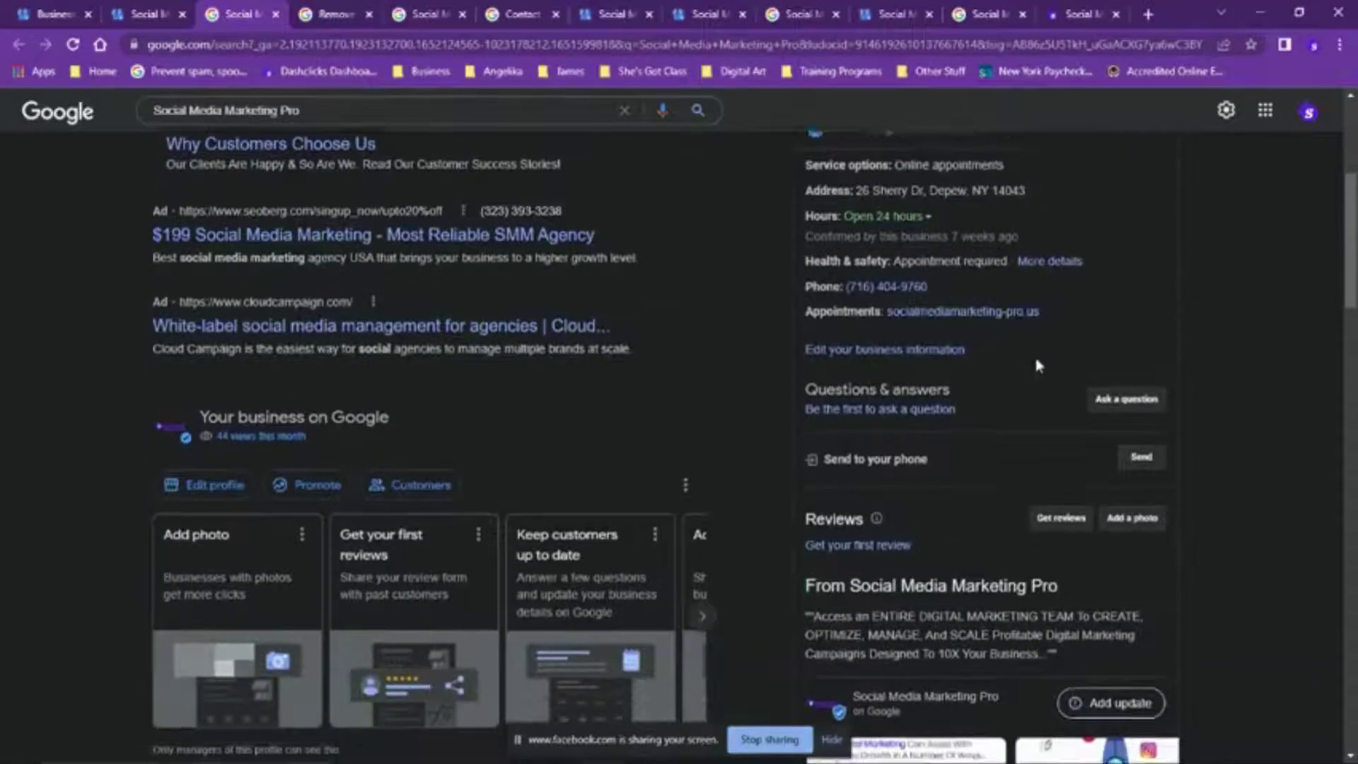
{"action": "scroll", "coordinate": [1038, 366], "scroll_direction": "down", "scroll_amount": 1}
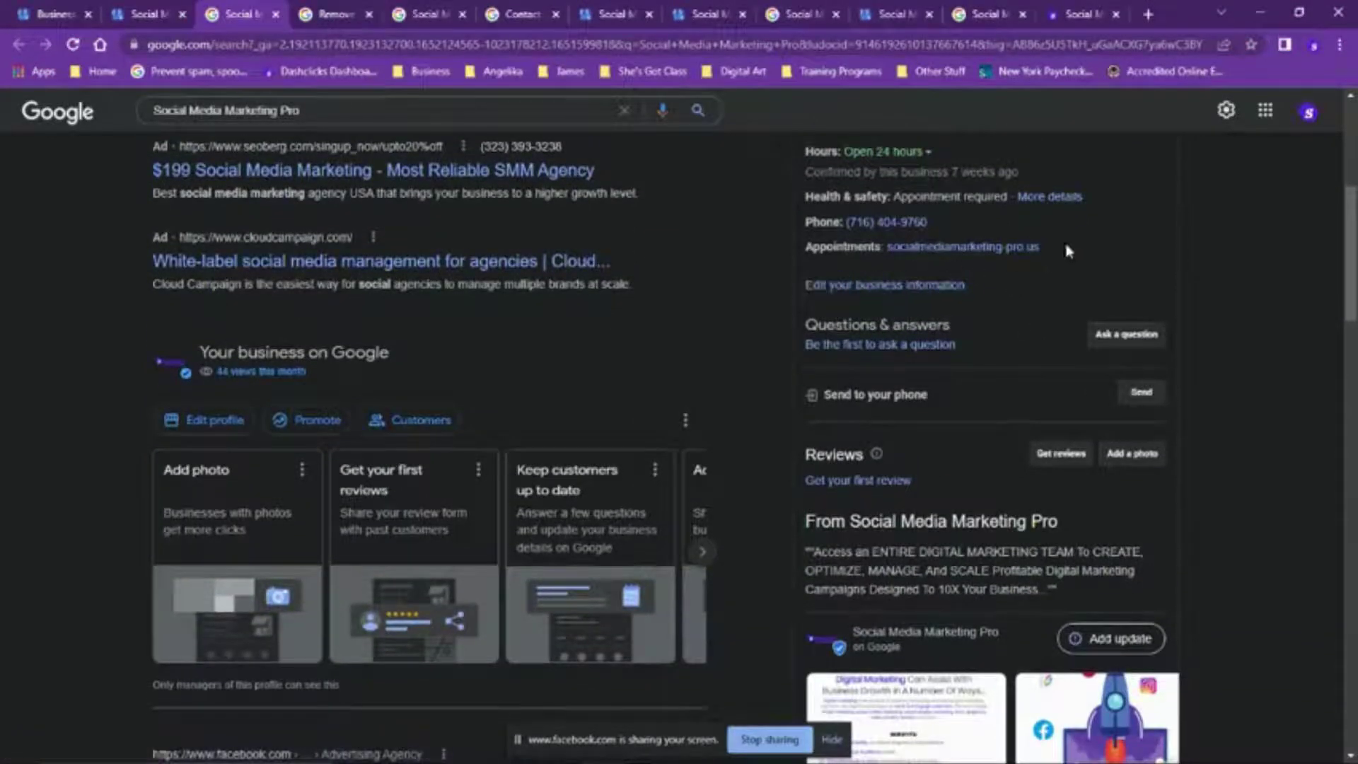
{"action": "mouse_move", "coordinate": [504, 759]}
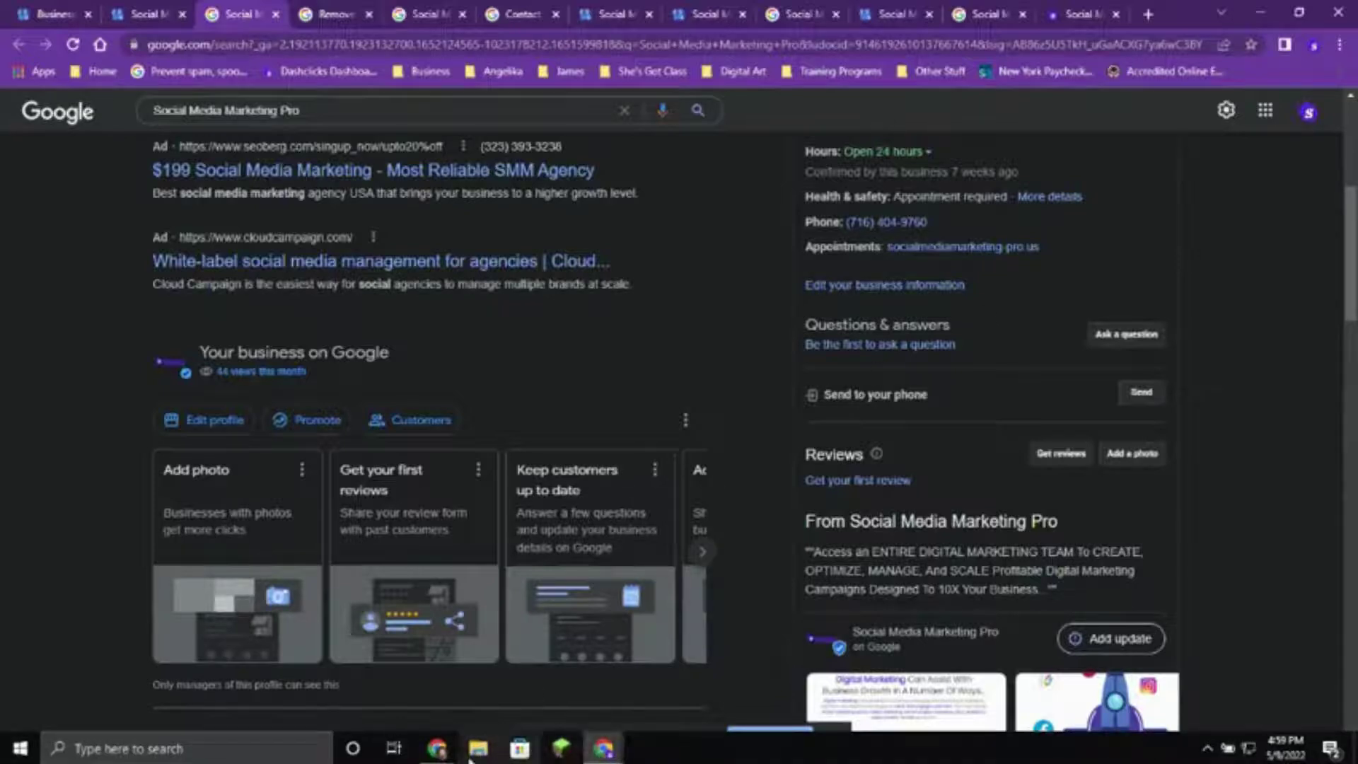
{"action": "mouse_move", "coordinate": [436, 750]}
{"action": "left_click", "coordinate": [522, 703]}
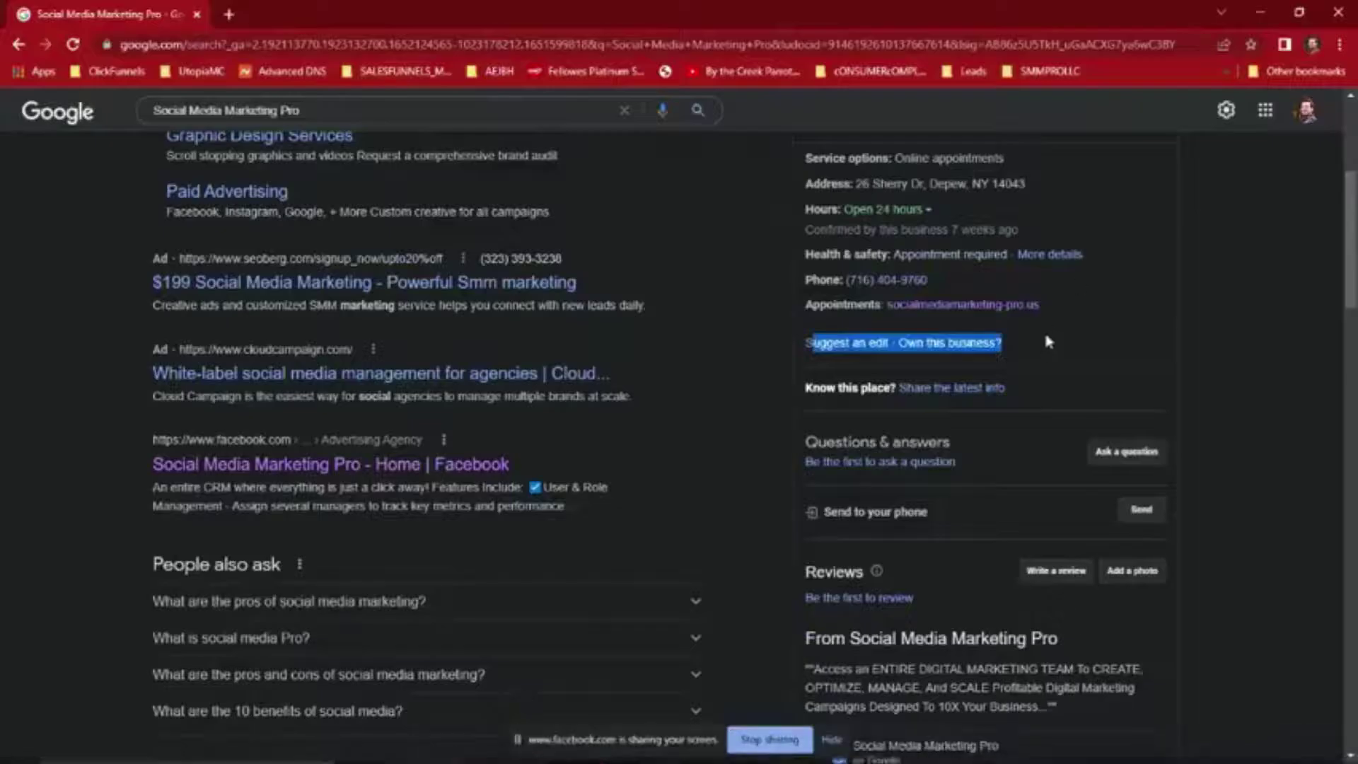
- Start a suggested edit to close or remove the listing as a duplicate of another place
{"action": "left_click", "coordinate": [1026, 331]}
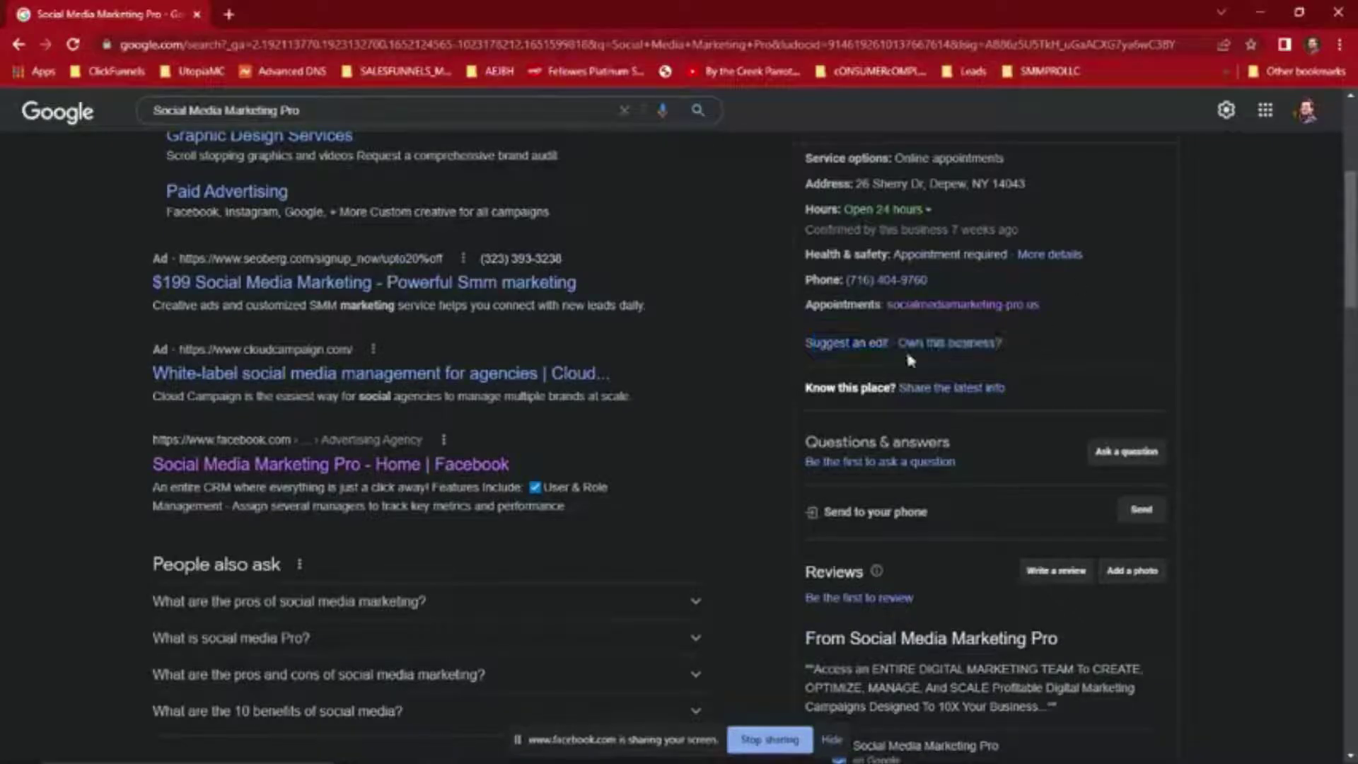
{"action": "left_click", "coordinate": [859, 346]}
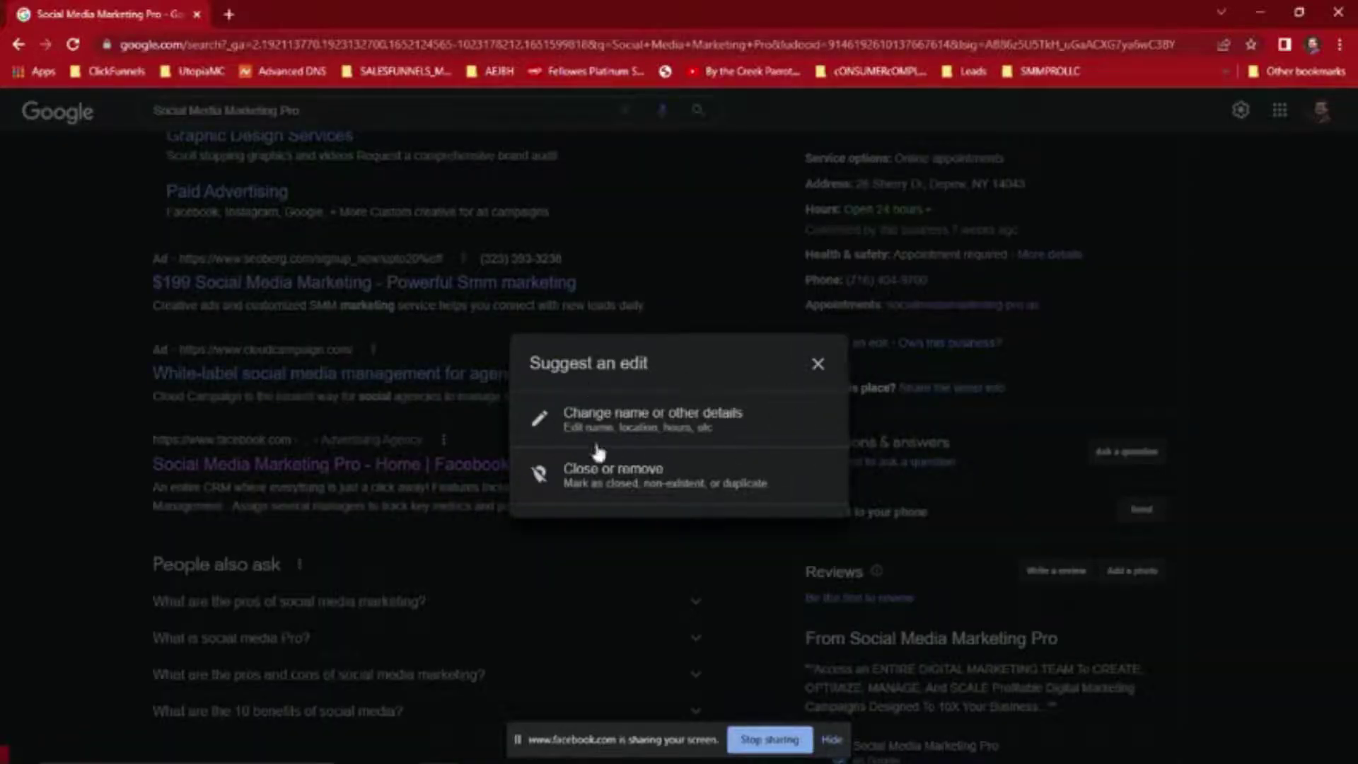
{"action": "left_click", "coordinate": [634, 487]}
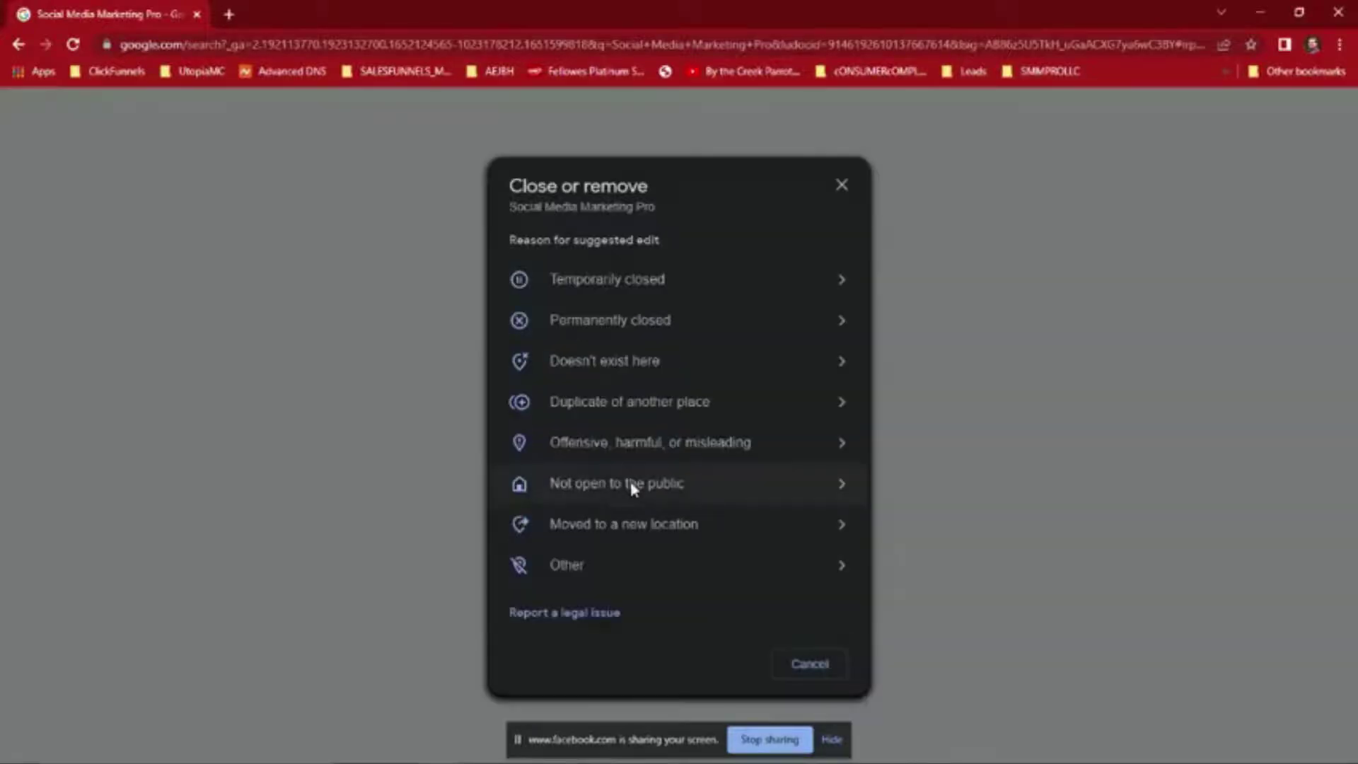
{"action": "left_click", "coordinate": [618, 416]}
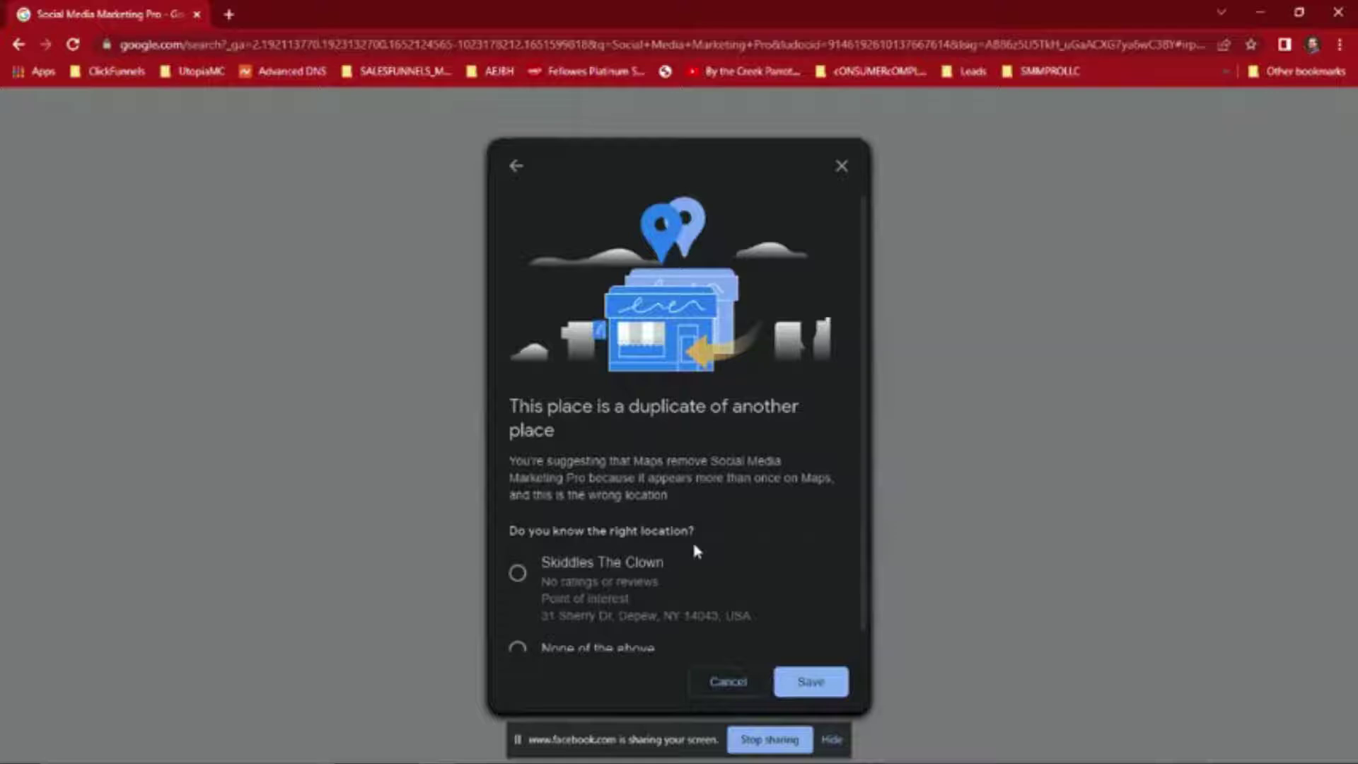
{"action": "scroll", "coordinate": [582, 607], "scroll_direction": "down", "scroll_amount": 1}
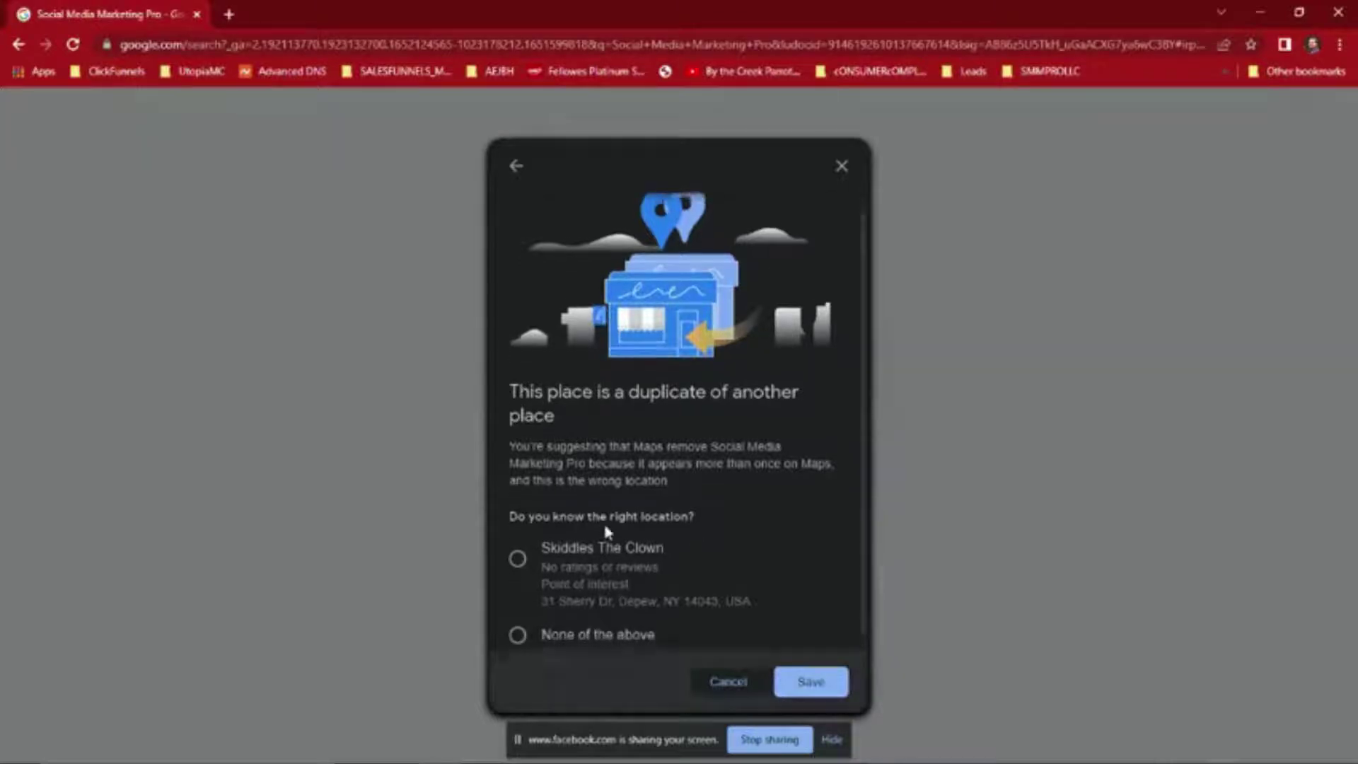
- Examine the suggested place Skiddles The Clown and choose None of the above as the right location
{"action": "left_click_drag", "start_coordinate": [771, 598], "coordinate": [506, 547]}
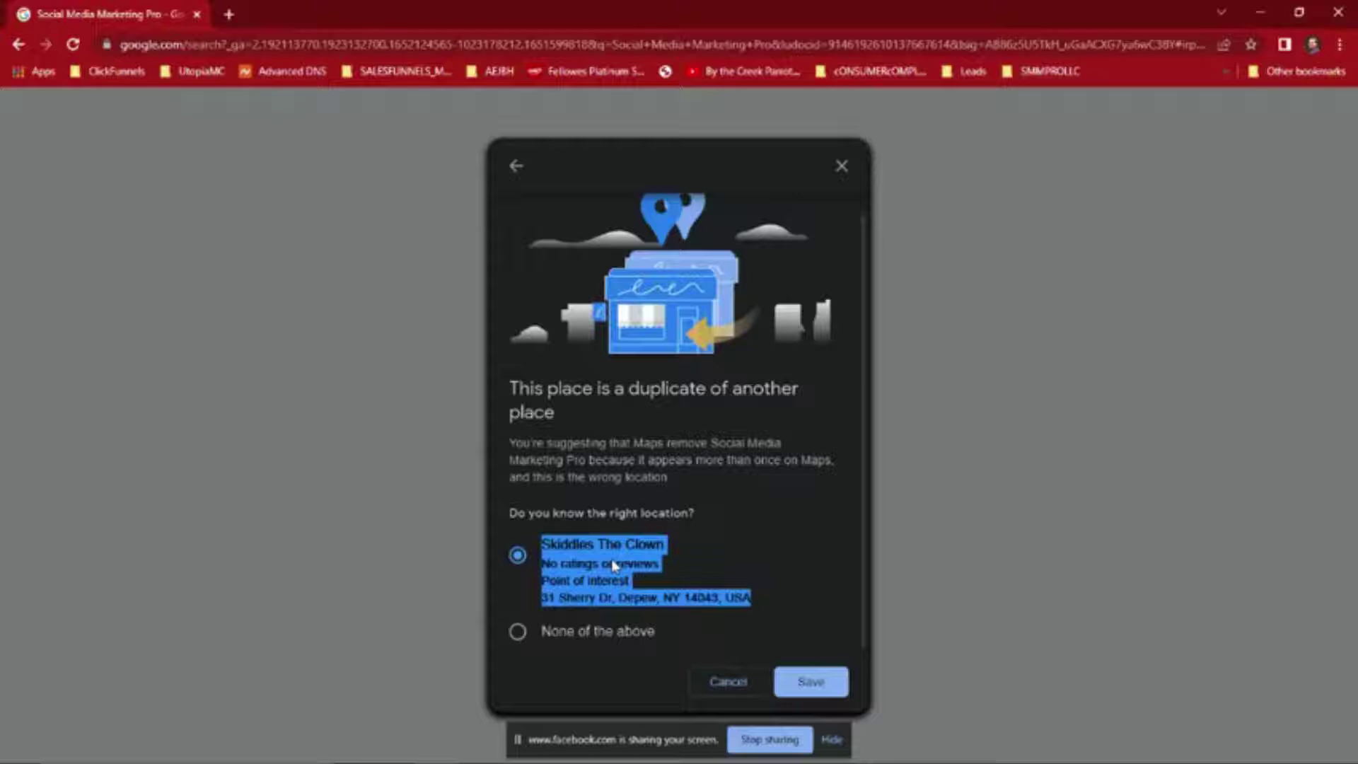
{"action": "left_click", "coordinate": [590, 572]}
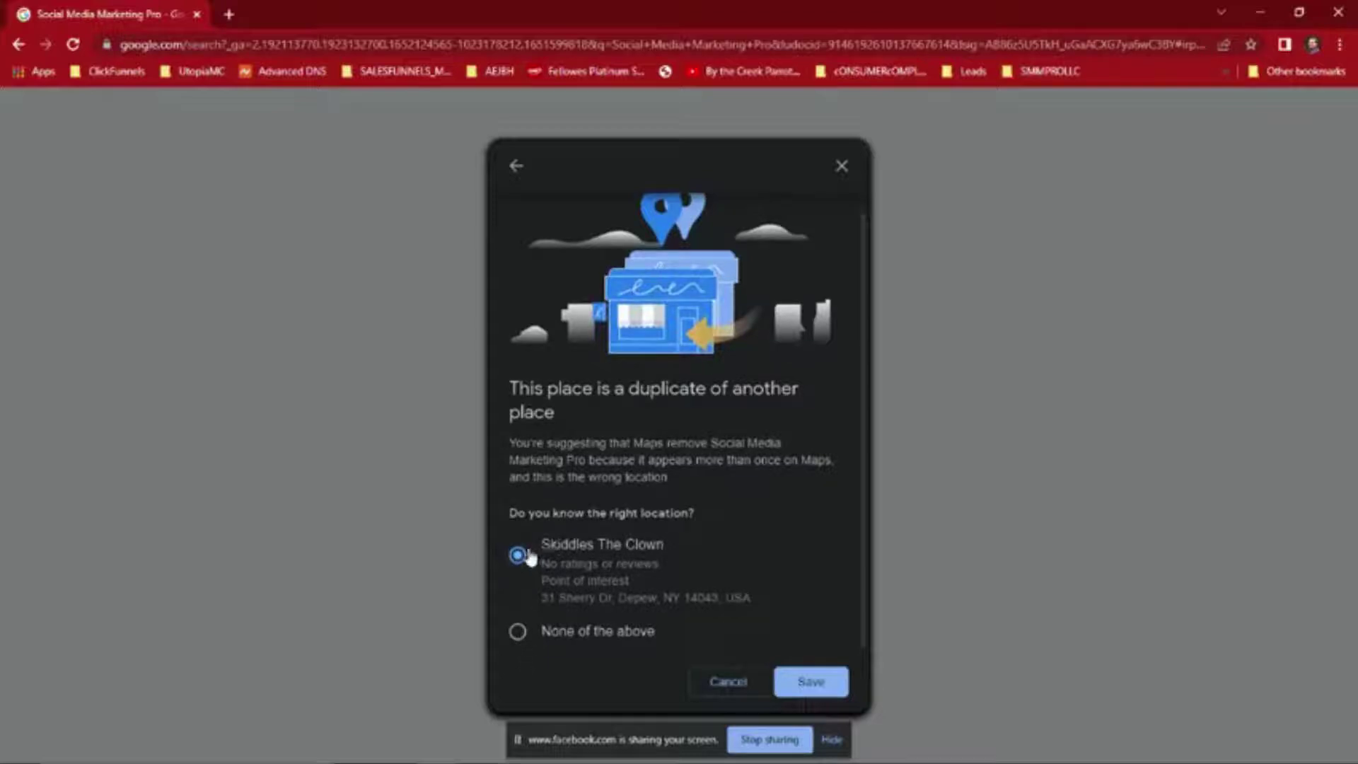
{"action": "left_click_drag", "start_coordinate": [748, 597], "coordinate": [535, 542]}
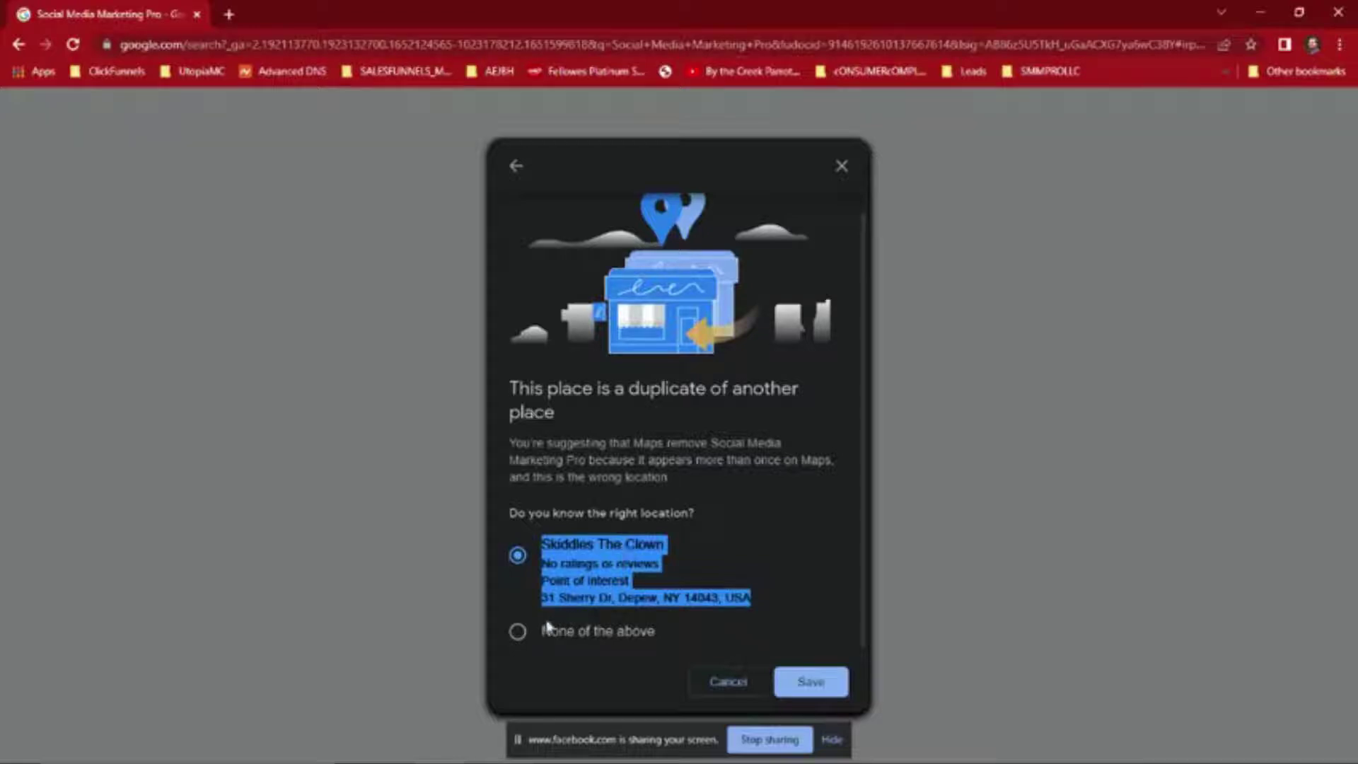
{"action": "double_click", "coordinate": [612, 550]}
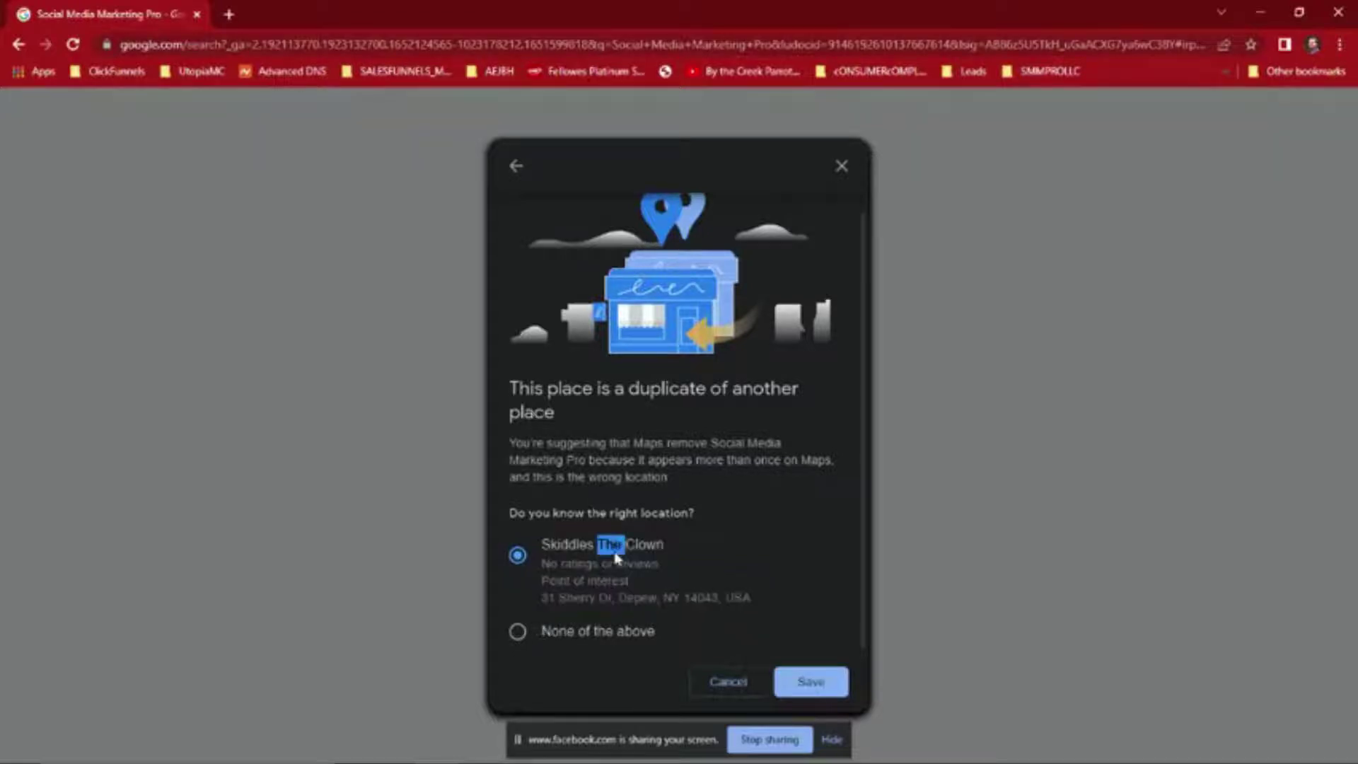
{"action": "left_click", "coordinate": [518, 631]}
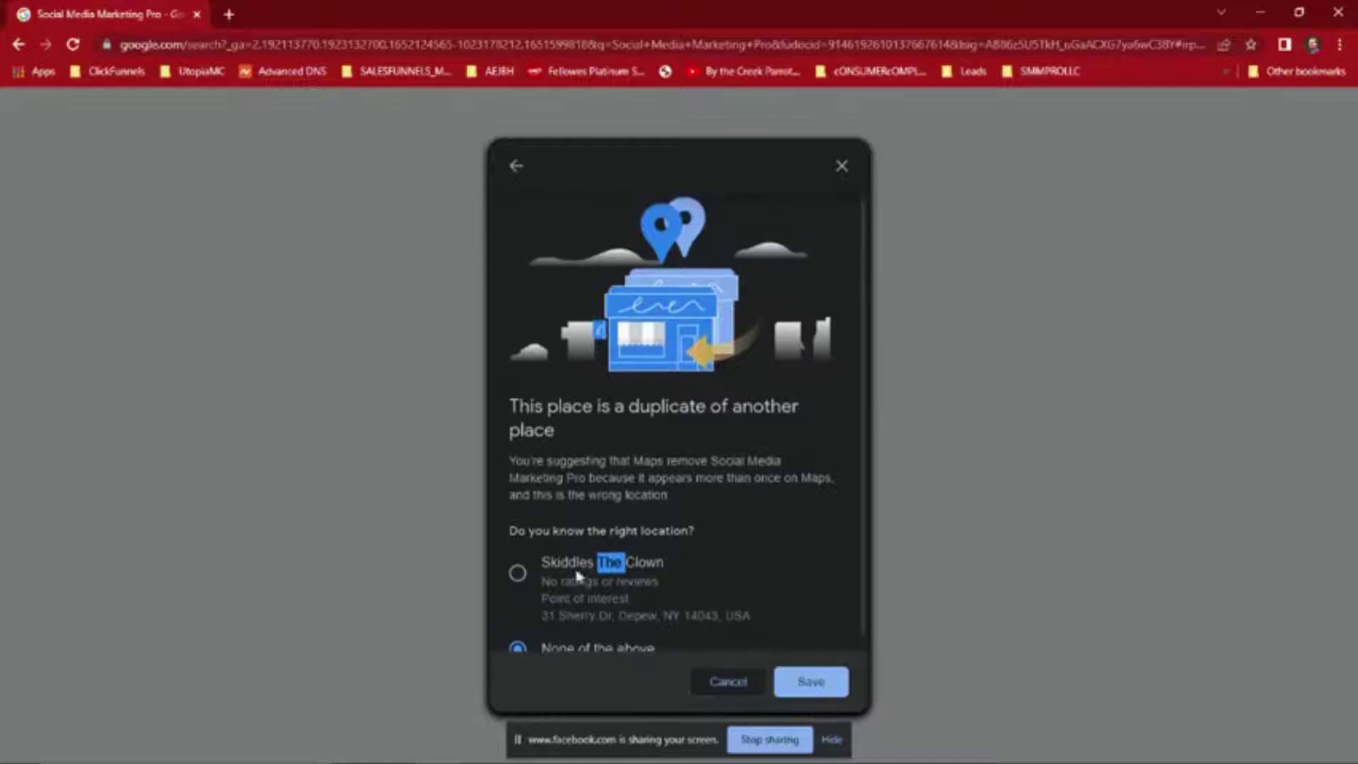
{"action": "left_click", "coordinate": [812, 683]}
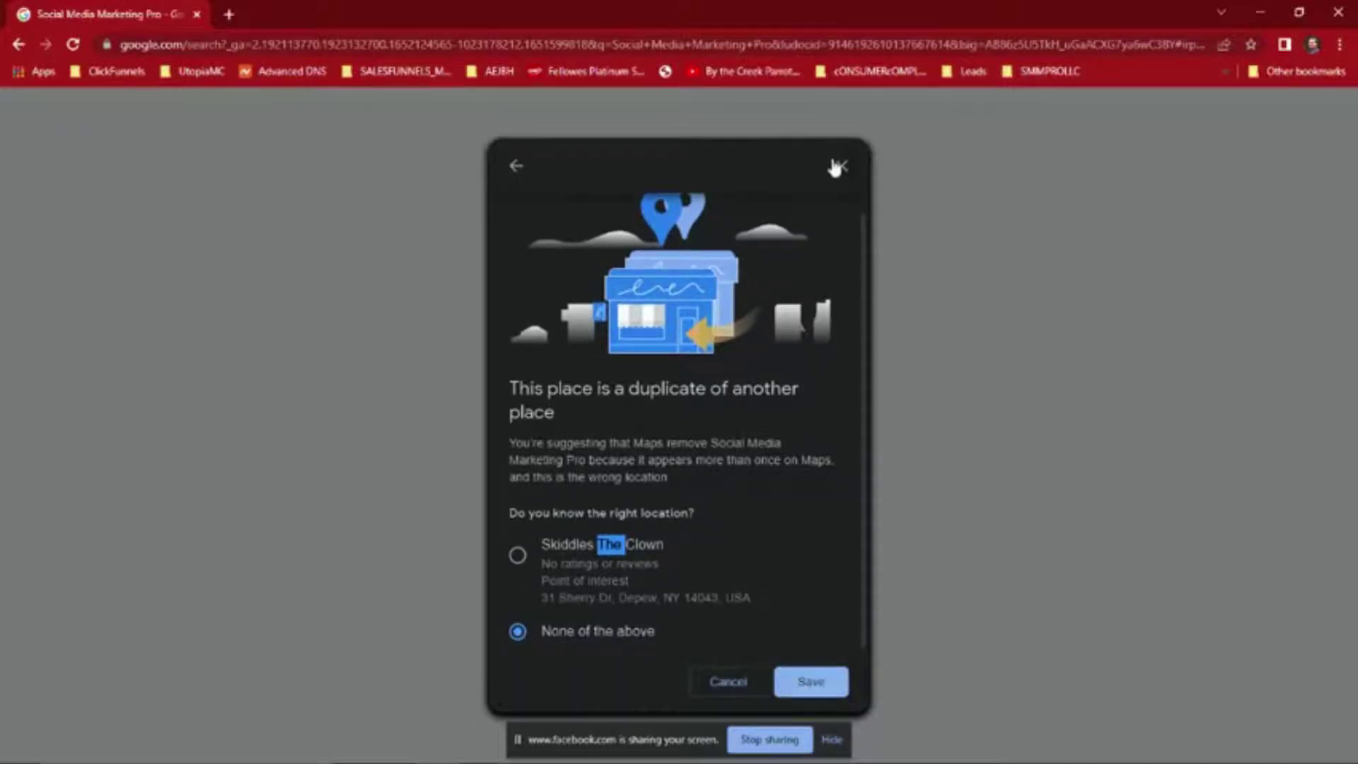
- Dismiss the suggested edit, close the other profile's window and reload the managing account's business list
{"action": "left_click", "coordinate": [845, 182]}
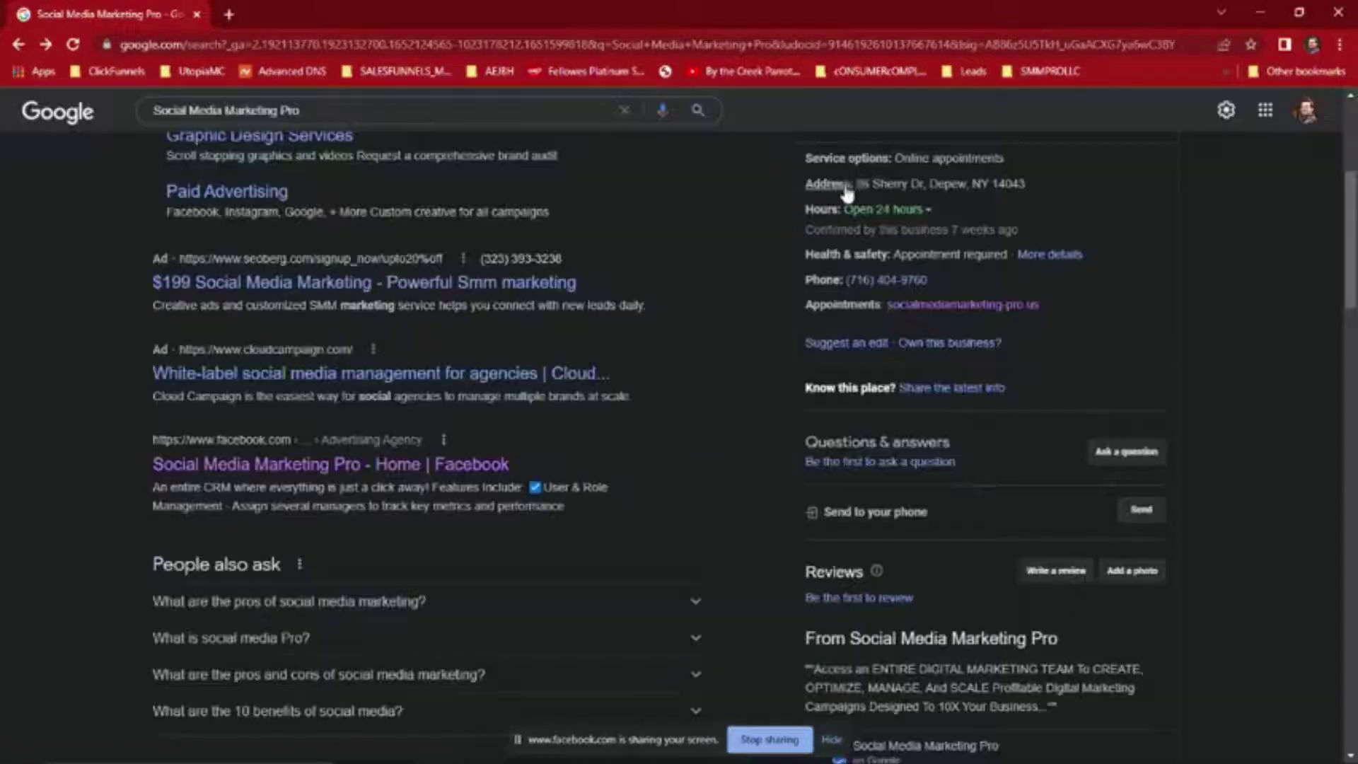
{"action": "left_click", "coordinate": [1339, 12]}
{"action": "left_click", "coordinate": [39, 10]}
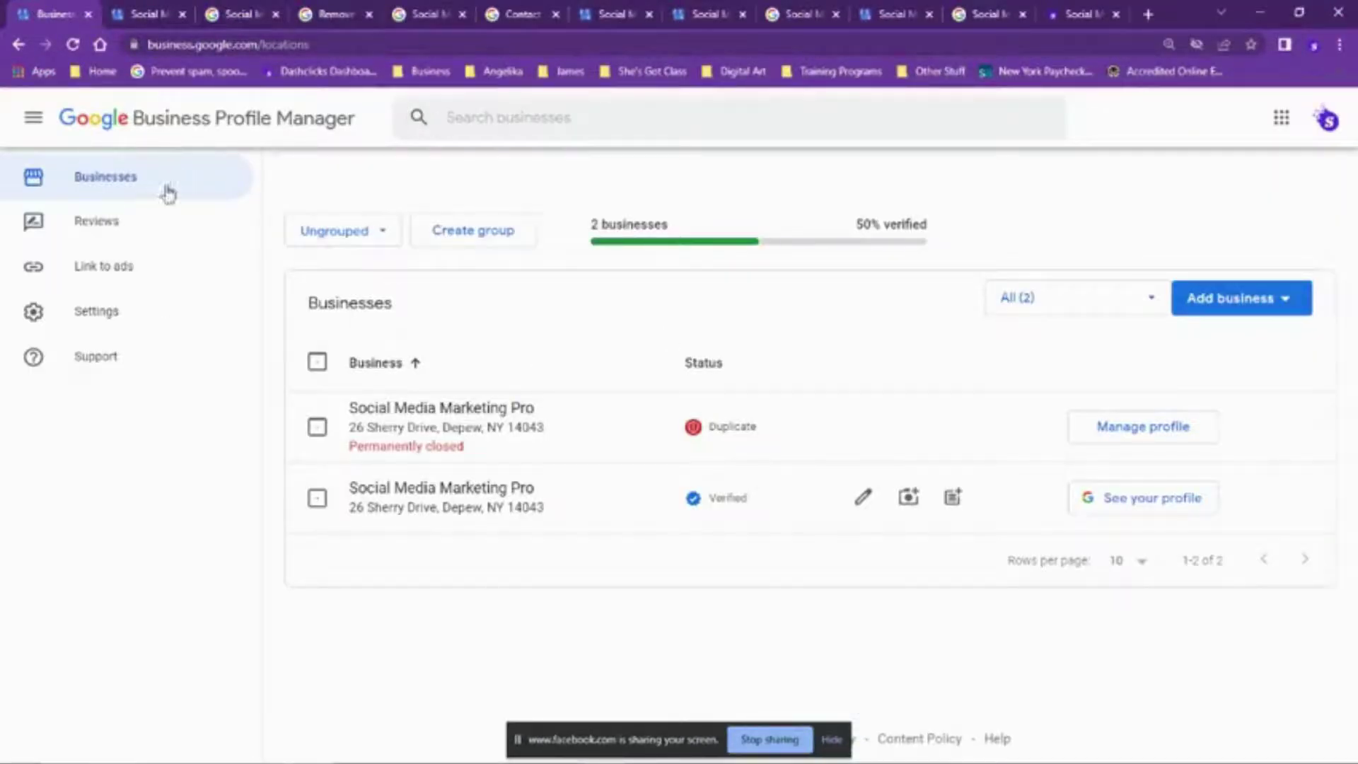
{"action": "left_click", "coordinate": [73, 45]}
- Highlight the Verified and Duplicate statuses of the two Social Media Marketing Pro listings
{"action": "left_click_drag", "start_coordinate": [774, 498], "coordinate": [692, 508]}
{"action": "left_click_drag", "start_coordinate": [768, 433], "coordinate": [711, 418]}
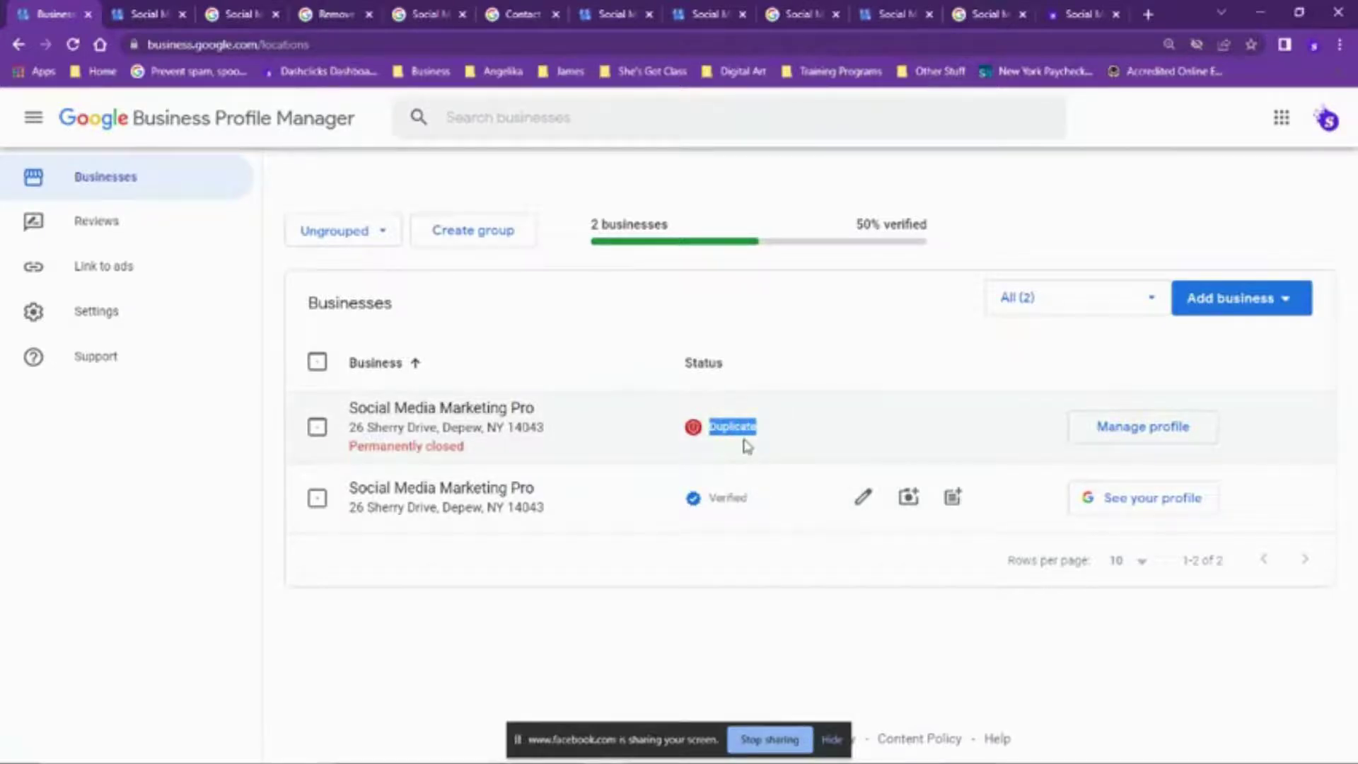
{"action": "left_click_drag", "start_coordinate": [682, 413], "coordinate": [780, 440]}
- Open the duplicate listing's Info page and highlight the instruction to delete either this location or the one already in the account
{"action": "left_click", "coordinate": [416, 409]}
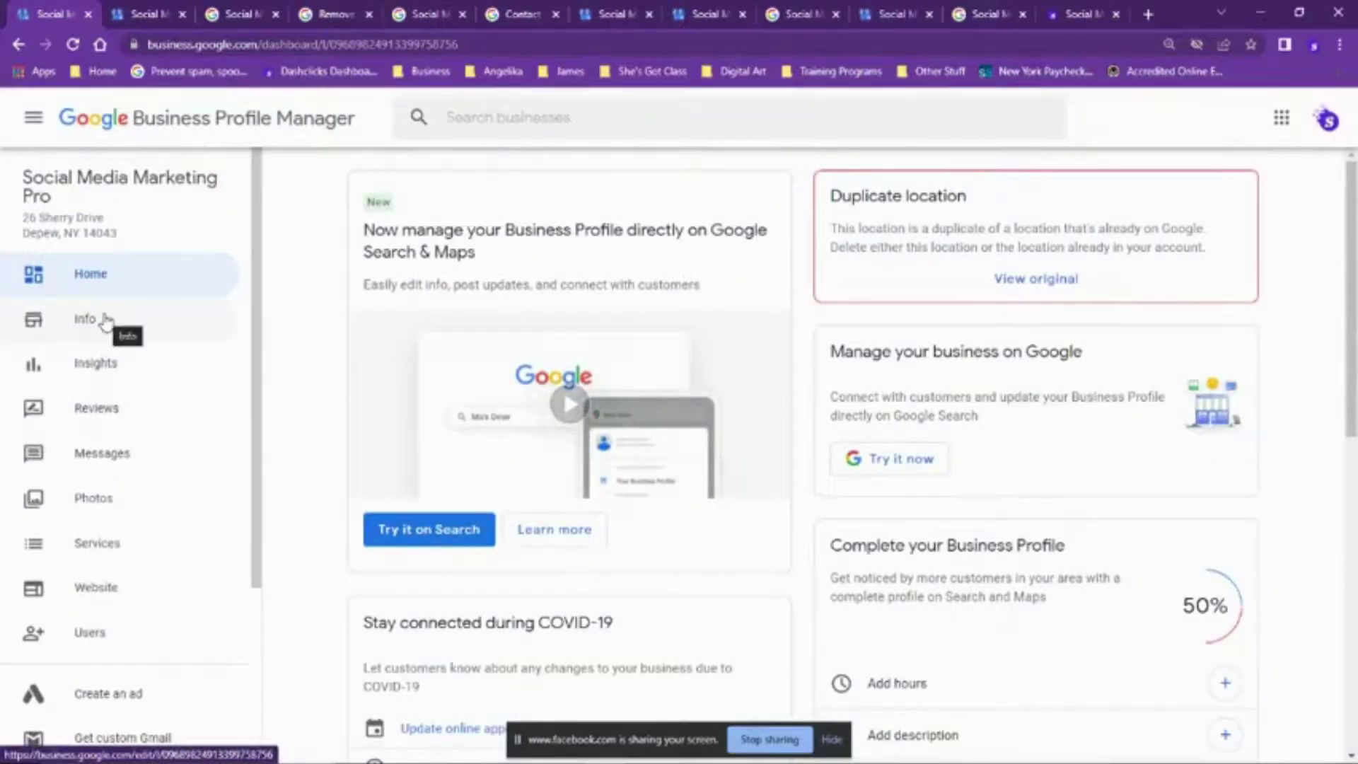
{"action": "left_click", "coordinate": [105, 321]}
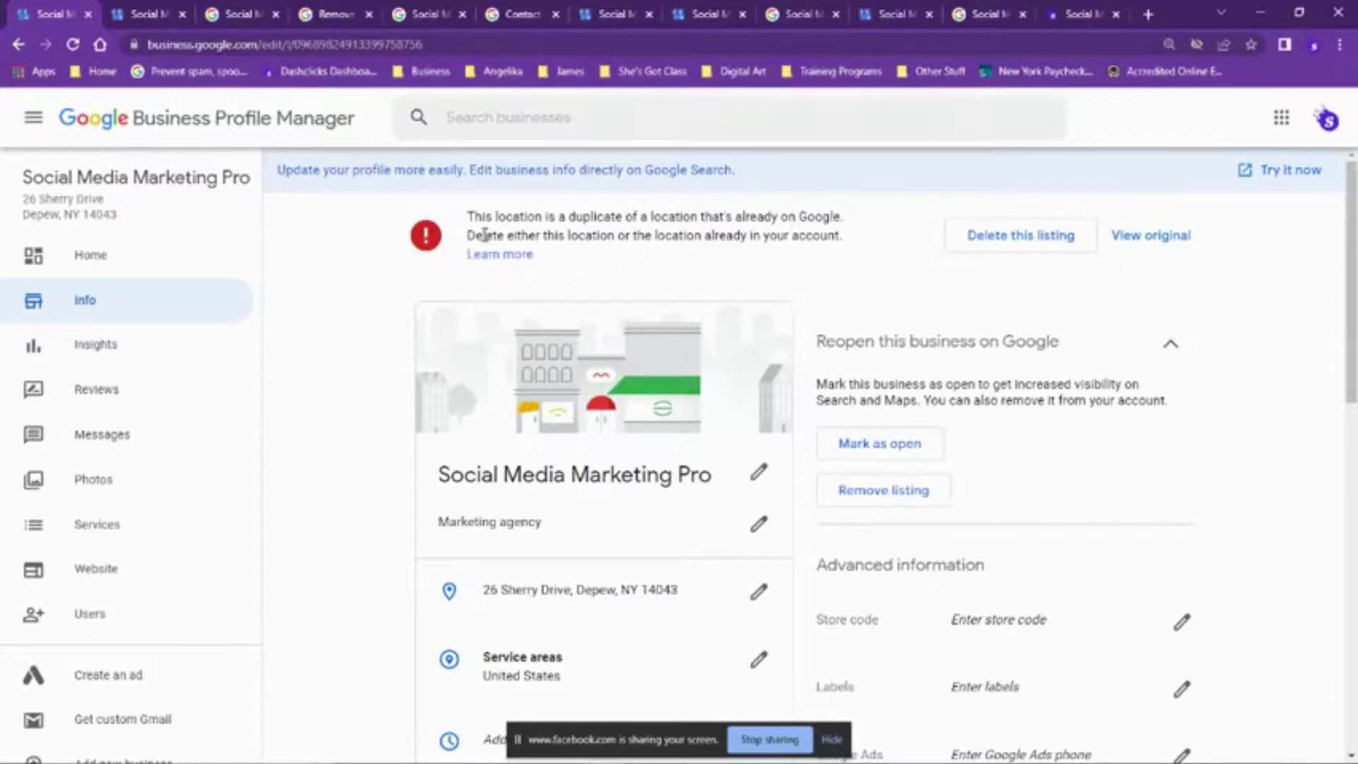
{"action": "left_click_drag", "start_coordinate": [468, 237], "coordinate": [863, 244]}
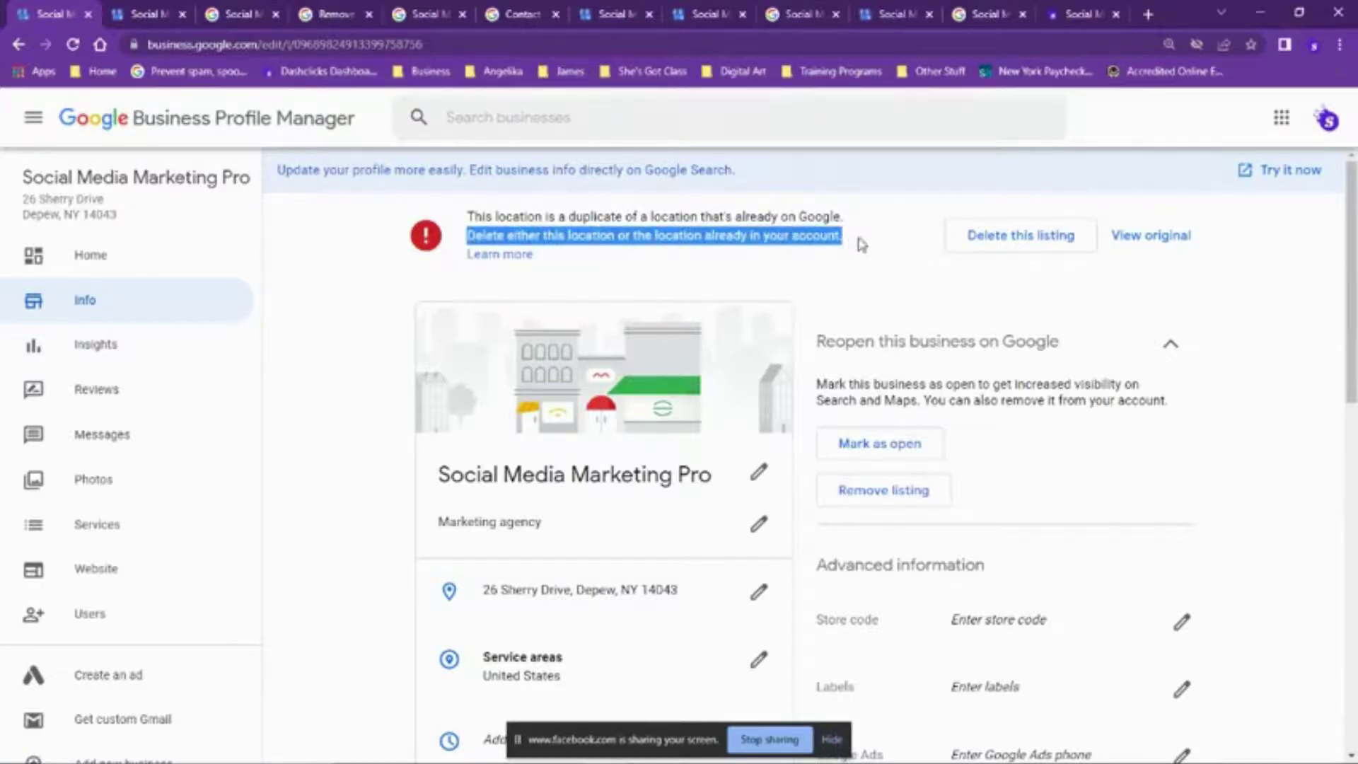
{"action": "left_click", "coordinate": [1300, 514]}
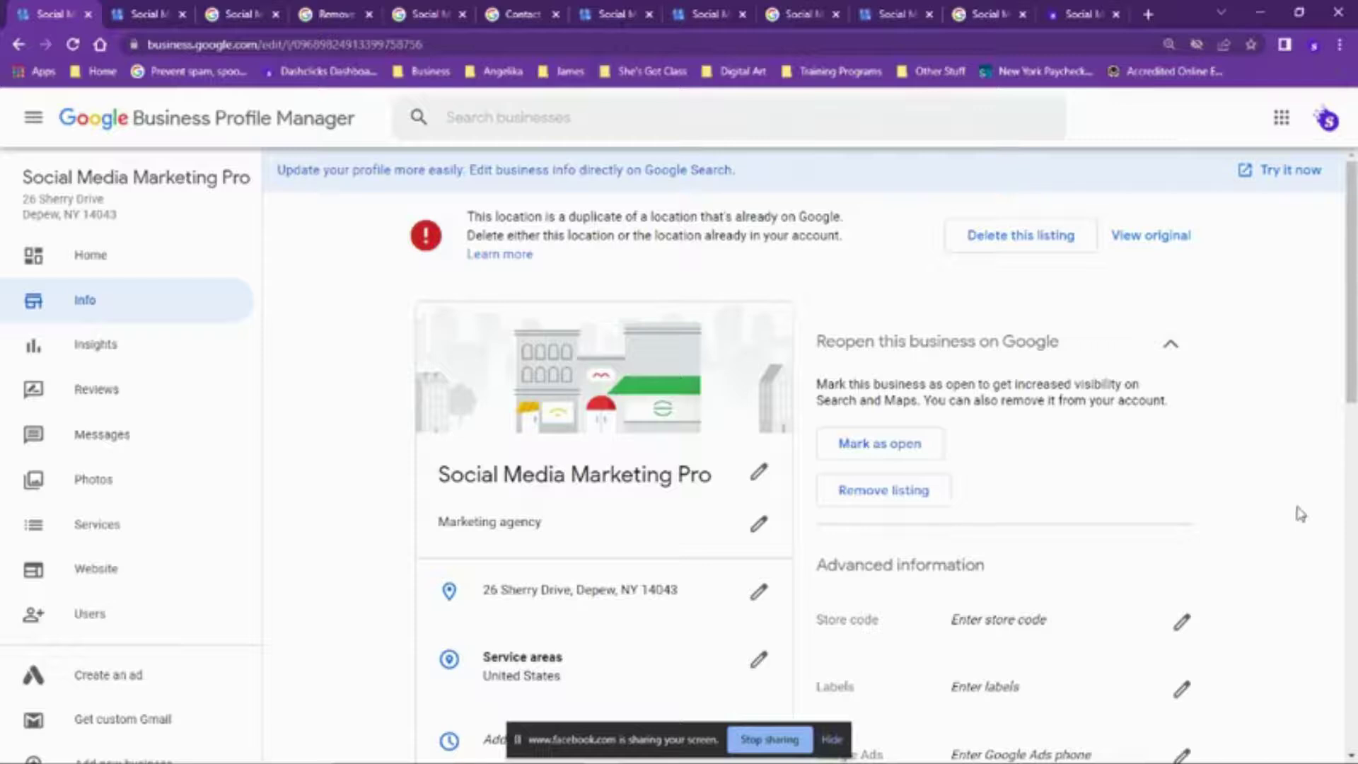
{"action": "scroll", "coordinate": [874, 464], "scroll_direction": "down", "scroll_amount": 4}
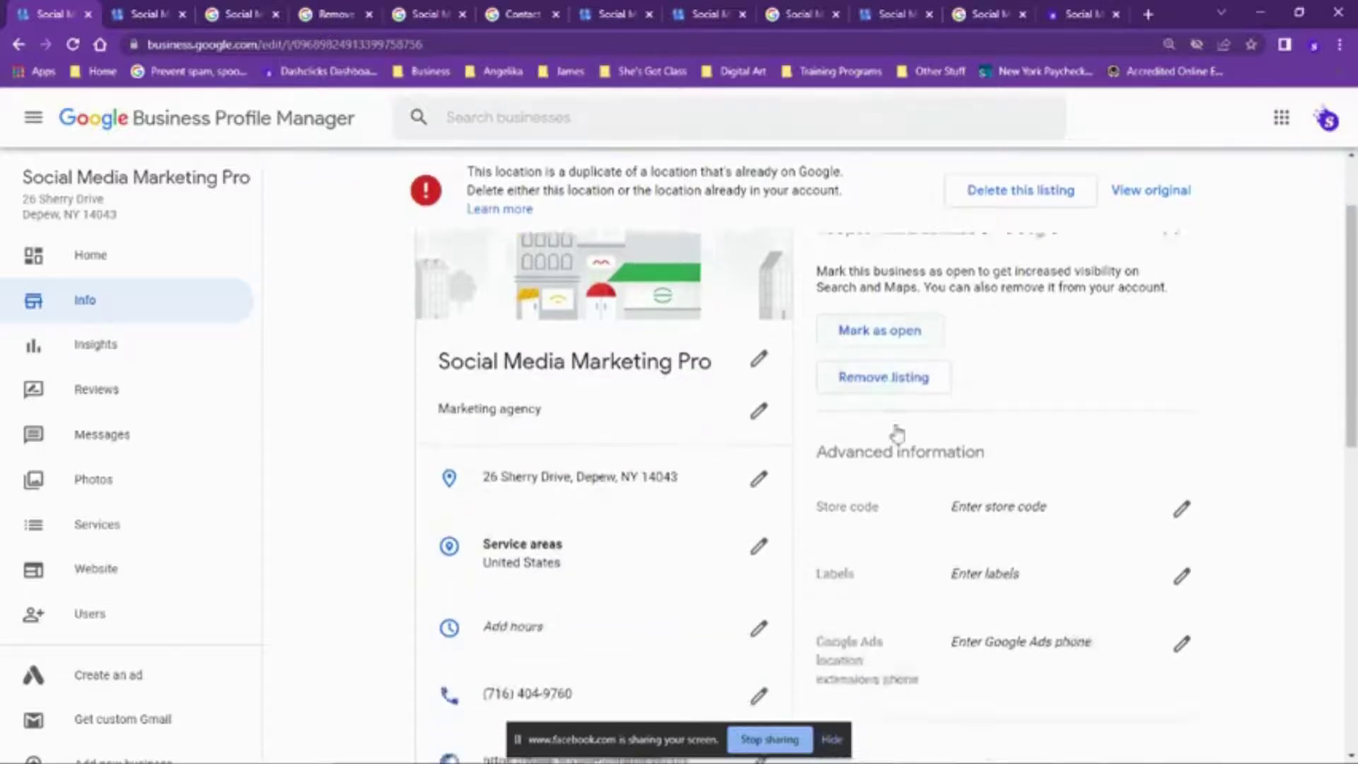
{"action": "scroll", "coordinate": [1043, 542], "scroll_direction": "up", "scroll_amount": 4}
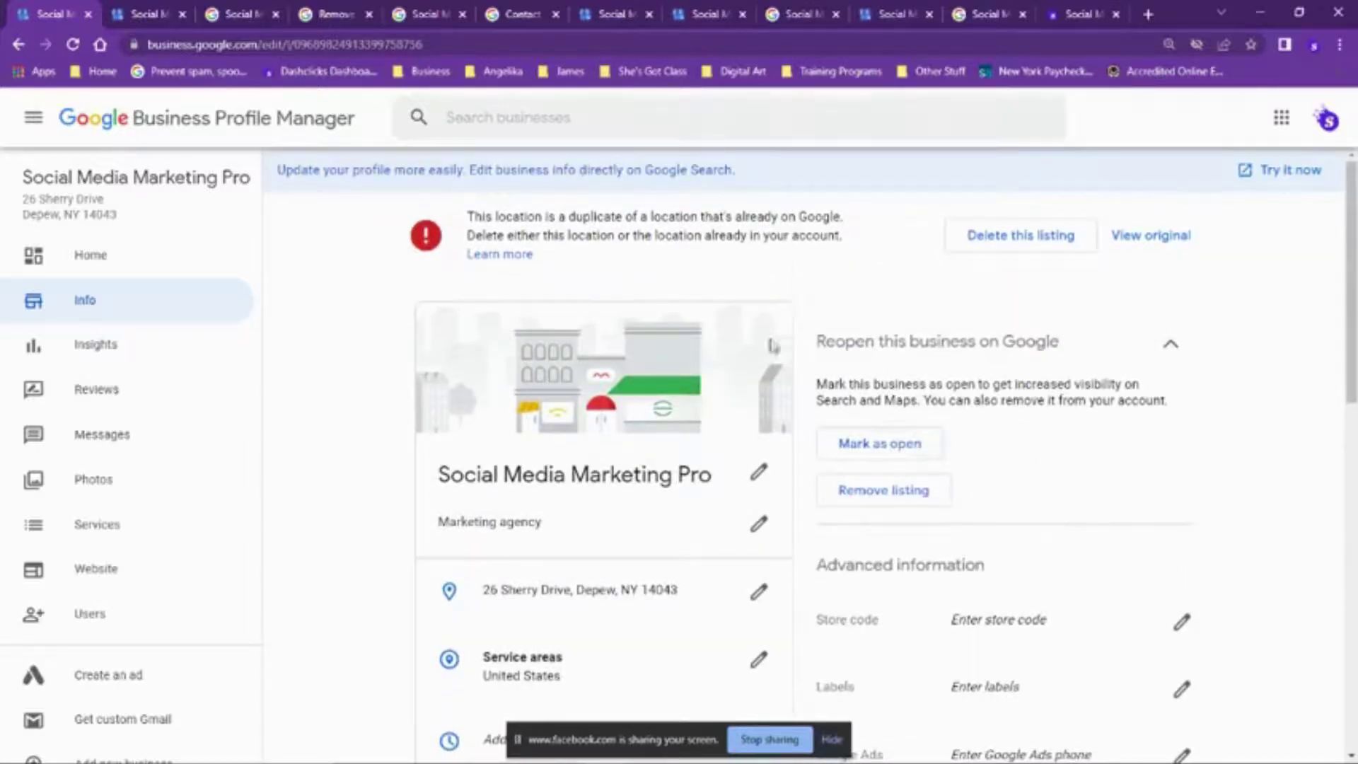
- Open the Info page of the verified Social Media Marketing Pro listing from the business list in the second tab
{"action": "left_click", "coordinate": [112, 11]}
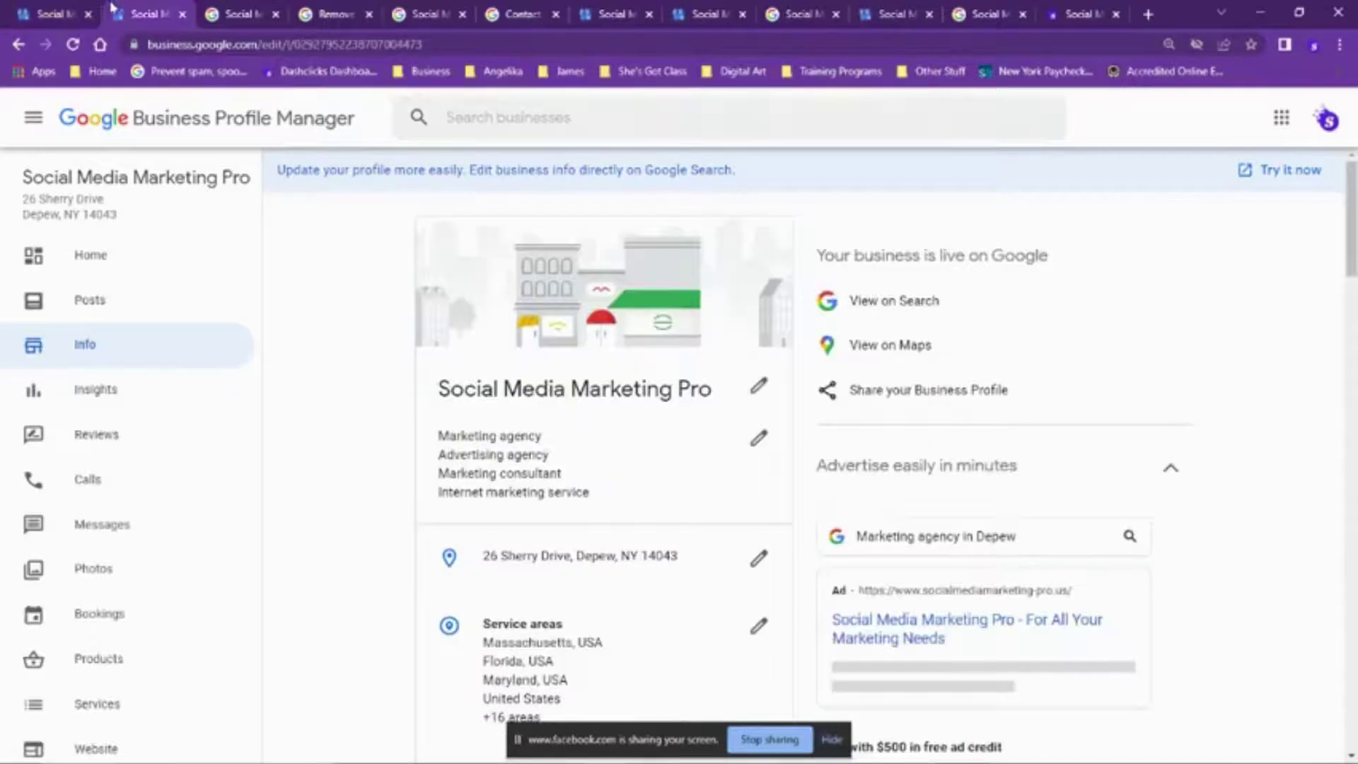
{"action": "left_click", "coordinate": [191, 128]}
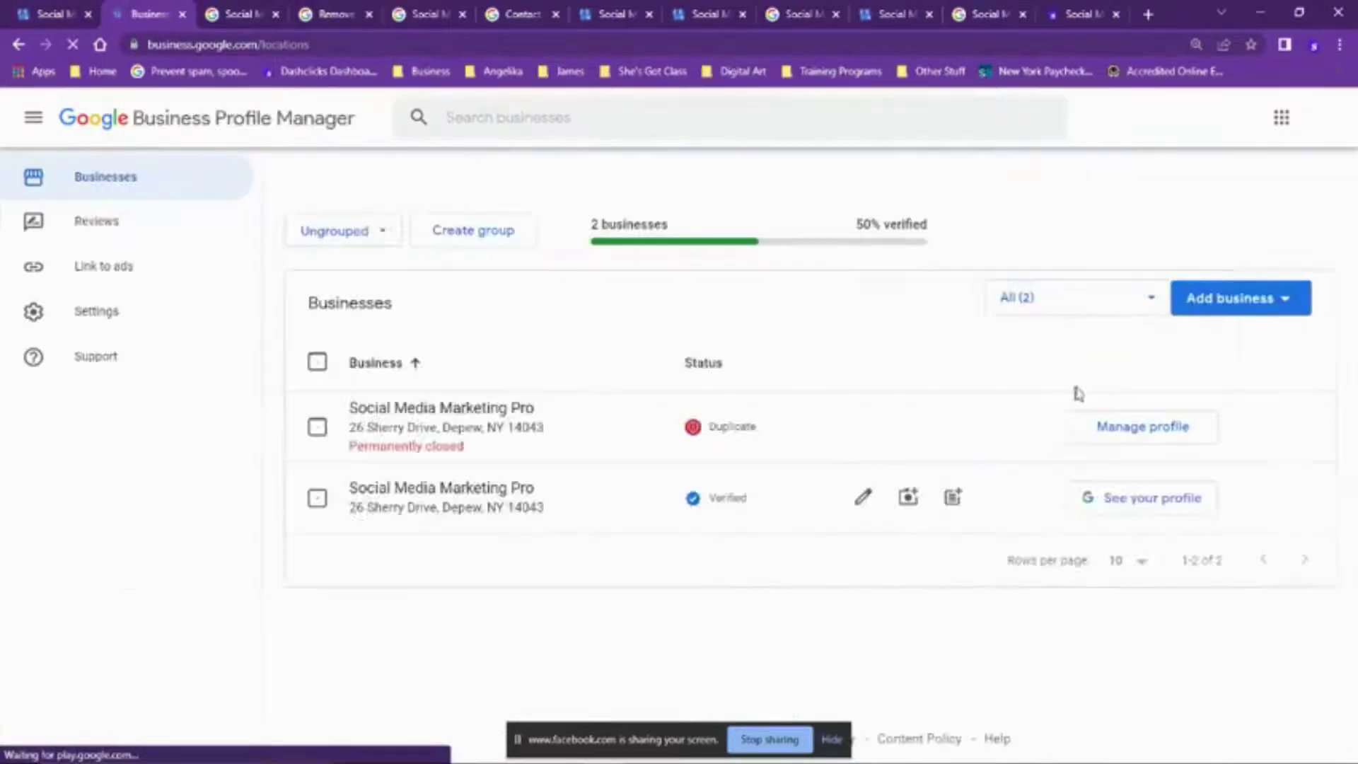
{"action": "left_click", "coordinate": [460, 489]}
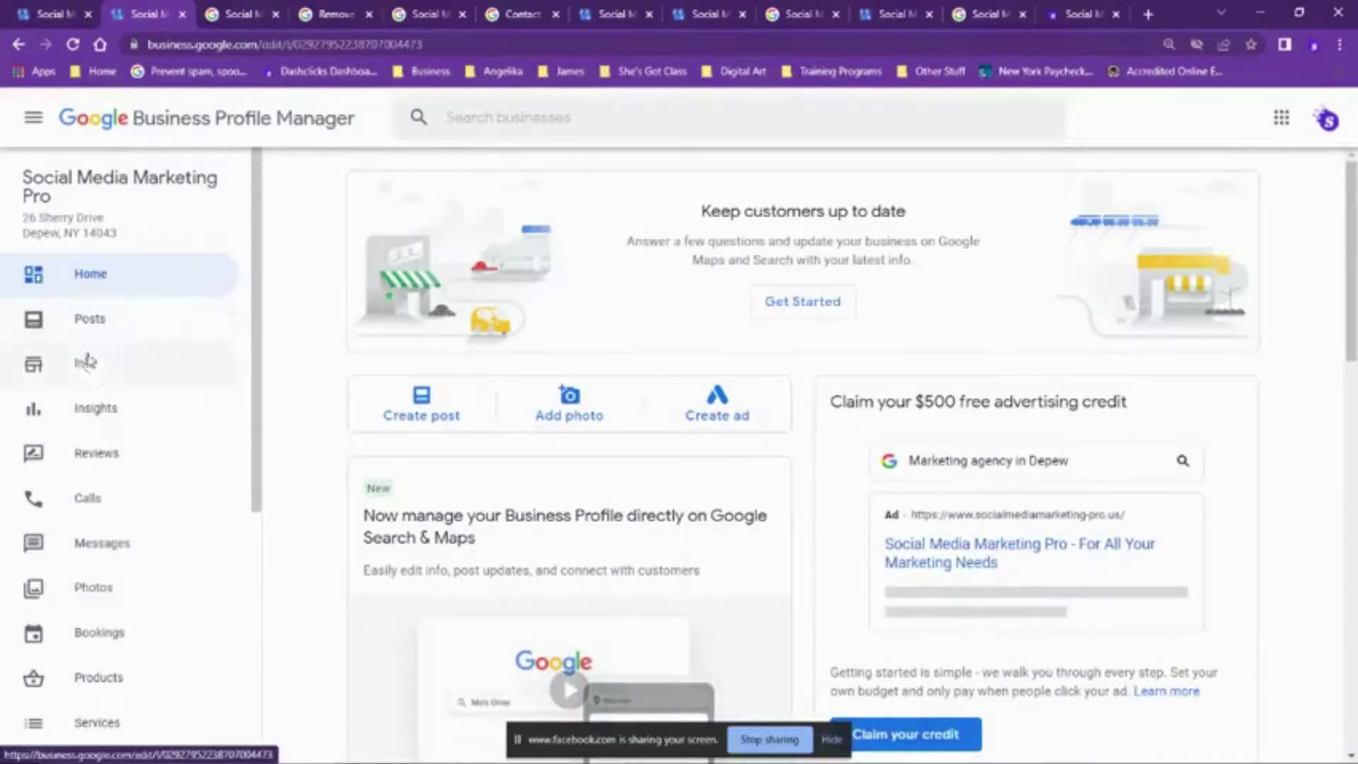
{"action": "left_click", "coordinate": [85, 362]}
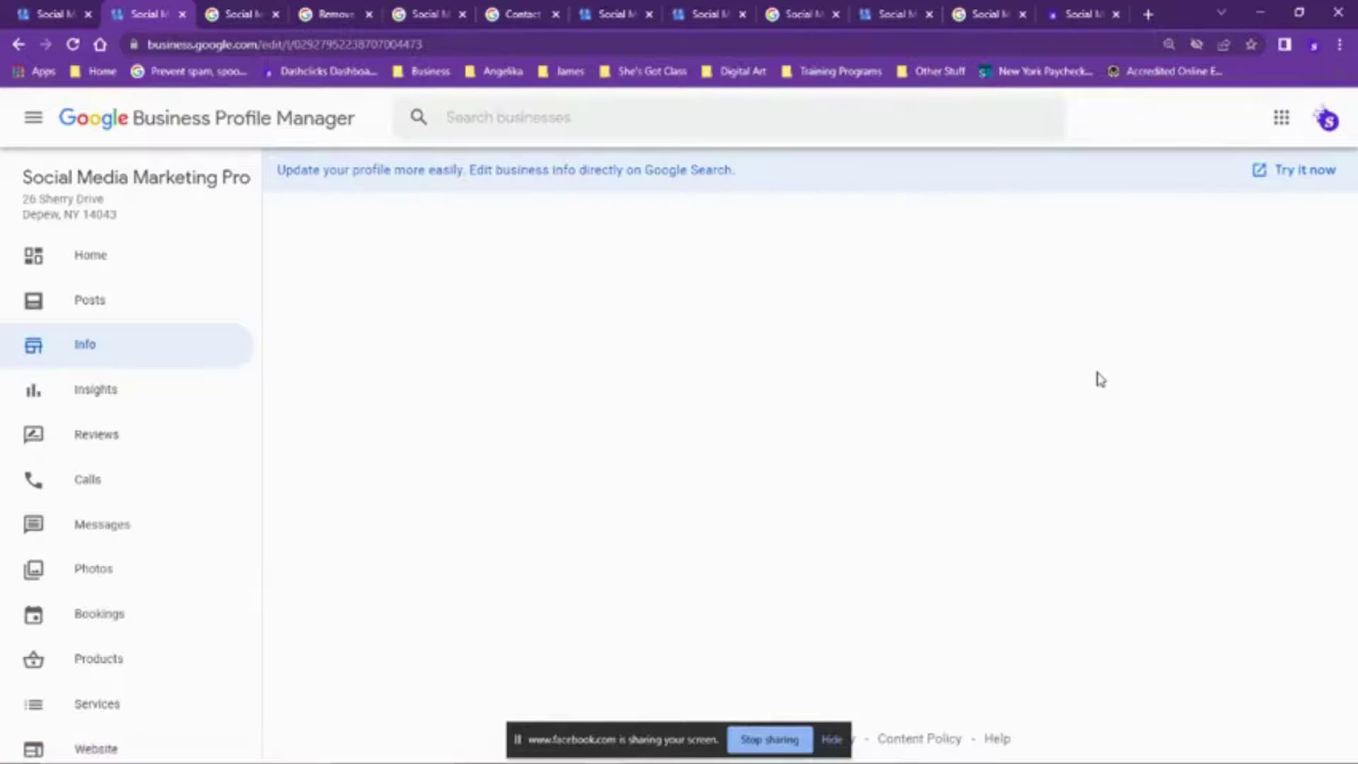
- Highlight the Close this business on Google heading and examine the verified listing's closing and removal options
{"action": "scroll", "coordinate": [1100, 380], "scroll_direction": "down", "scroll_amount": 5}
{"action": "scroll", "coordinate": [1100, 380], "scroll_direction": "down", "scroll_amount": 3}
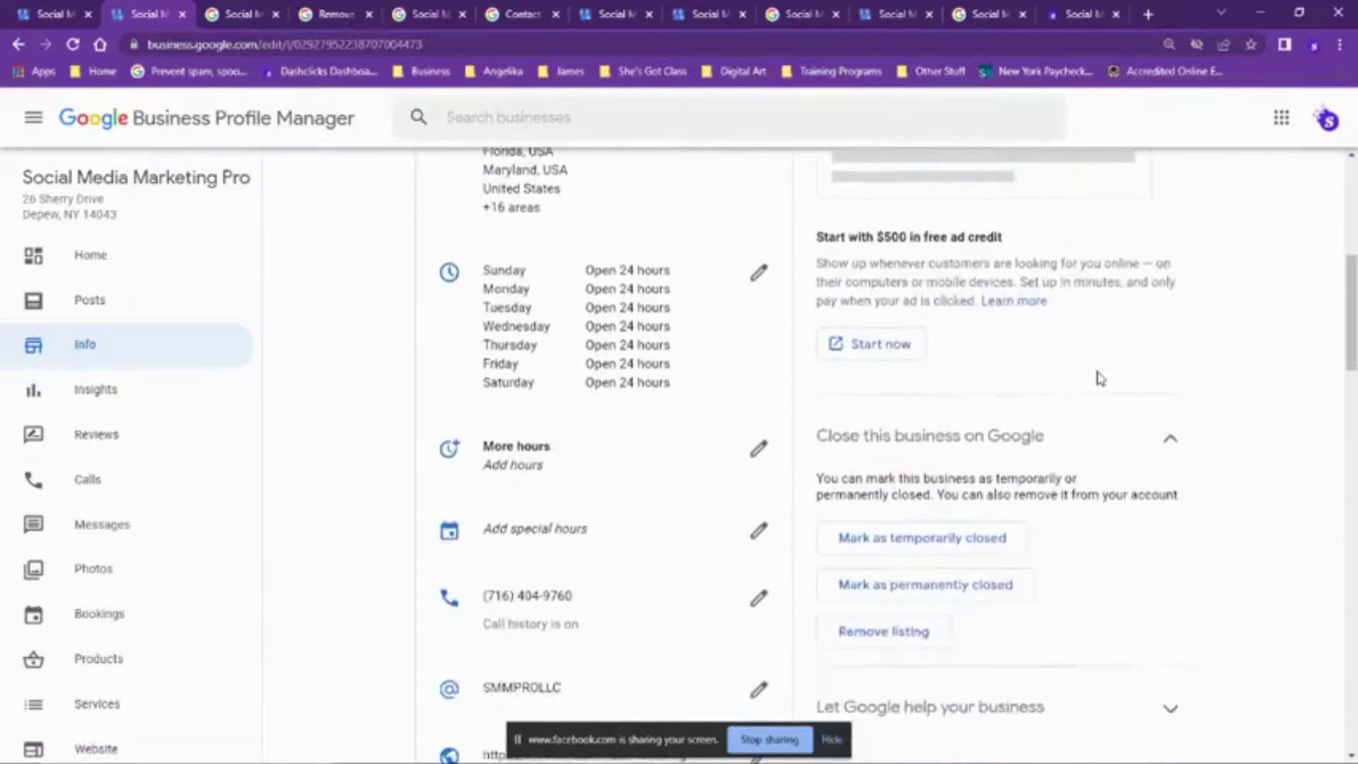
{"action": "scroll", "coordinate": [1061, 375], "scroll_direction": "down", "scroll_amount": 3}
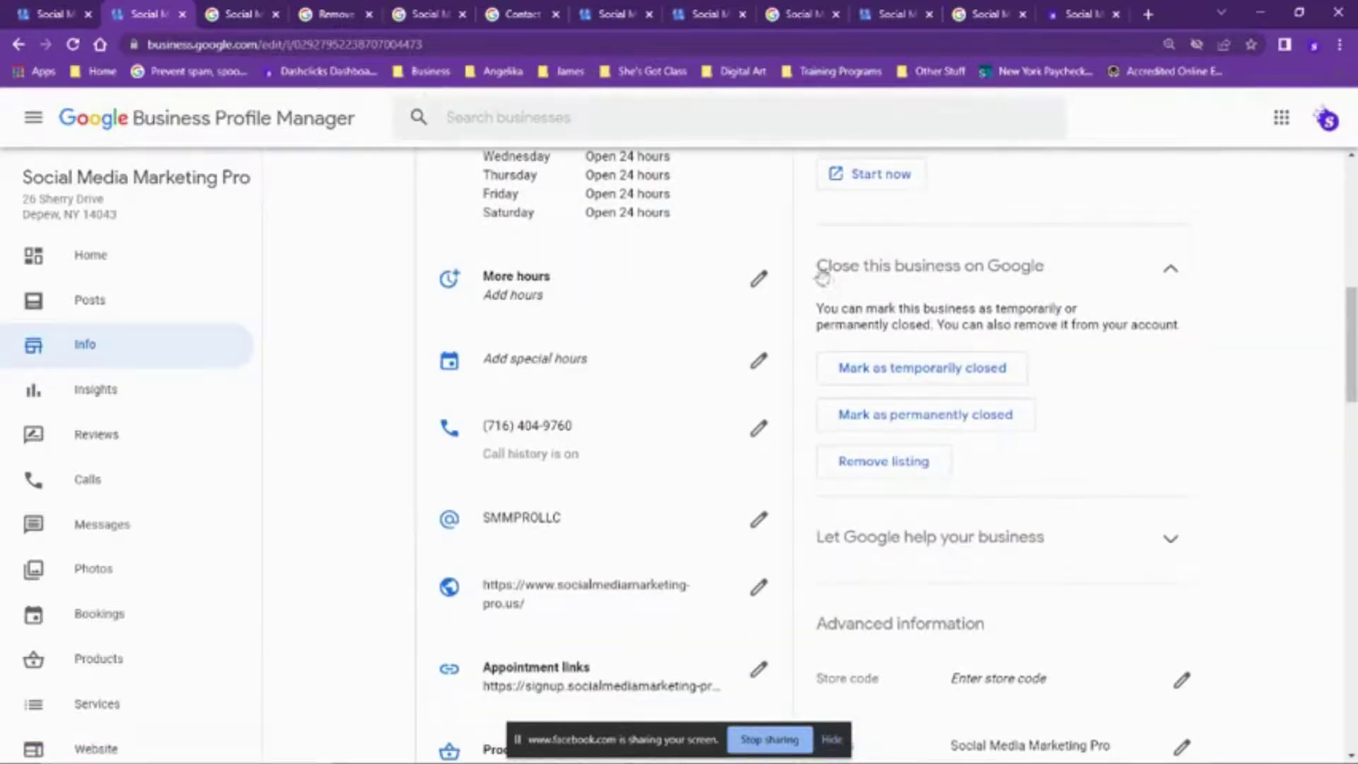
{"action": "left_click_drag", "start_coordinate": [815, 266], "coordinate": [1080, 260]}
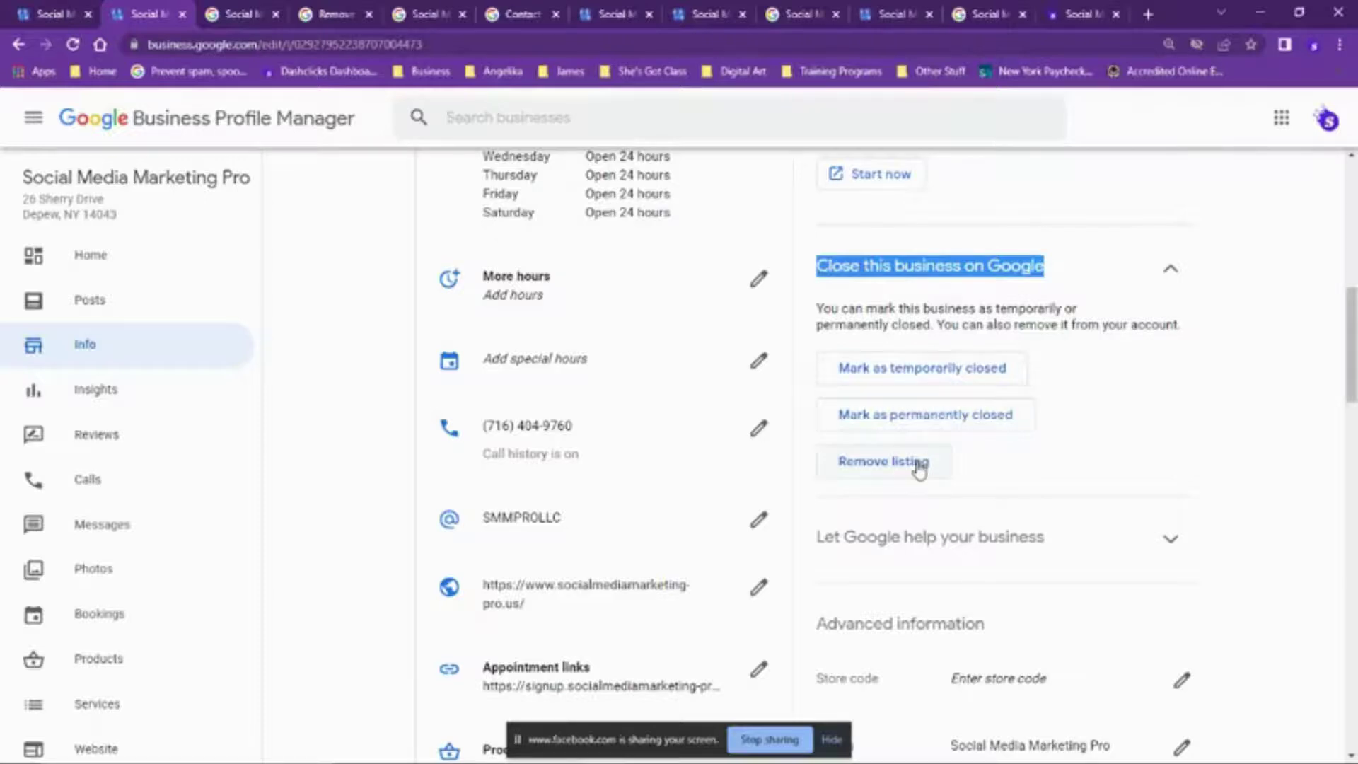
{"action": "scroll", "coordinate": [918, 469], "scroll_direction": "up", "scroll_amount": 10}
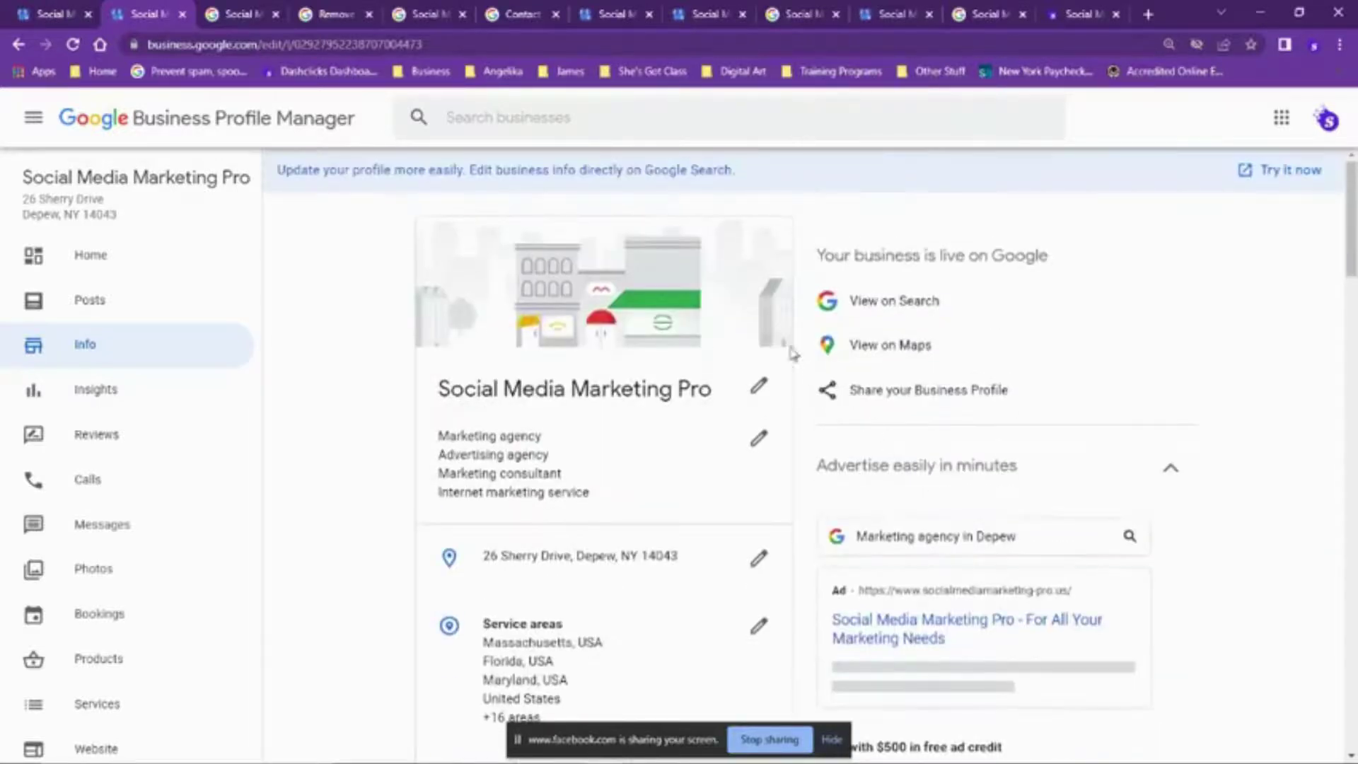
- Start deleting the duplicate listing and highlight the notes about its information staying on Google and its data being unrecoverable
{"action": "left_click", "coordinate": [63, 14]}
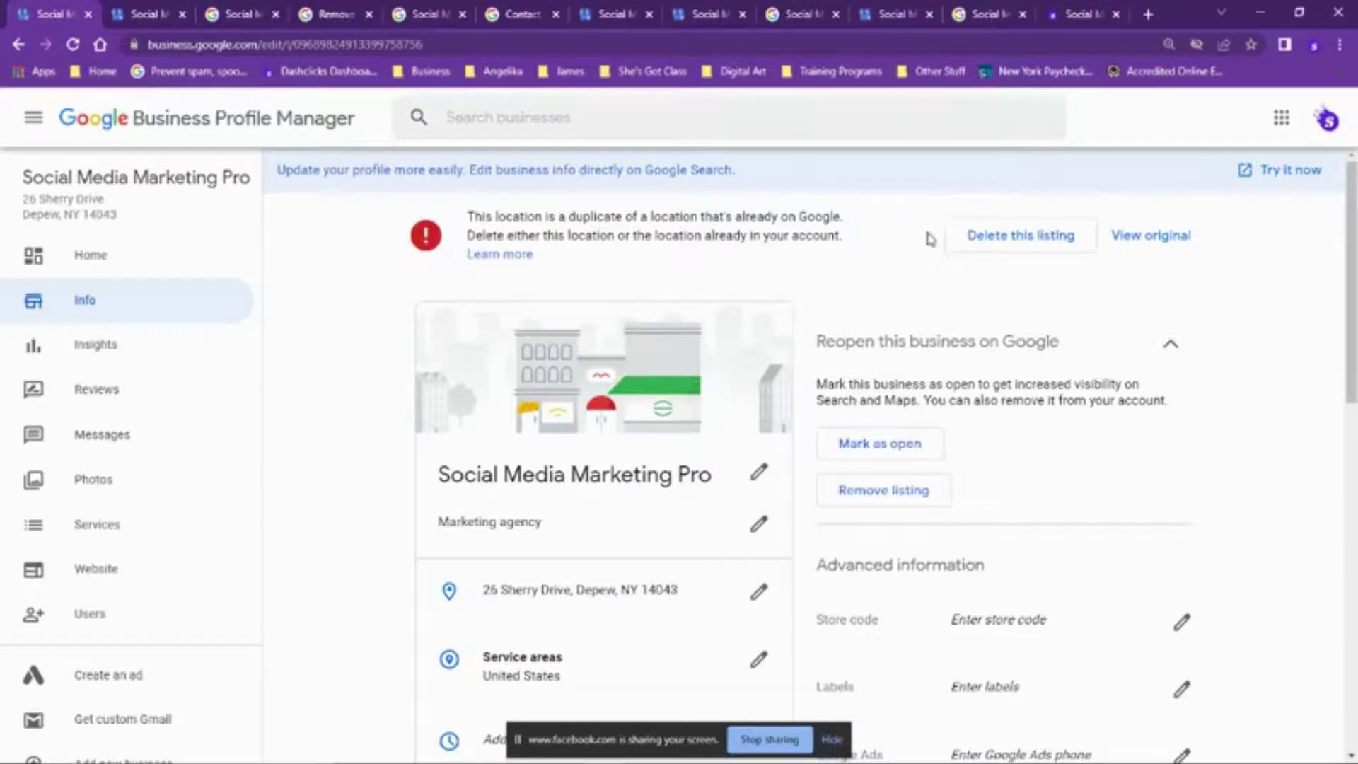
{"action": "left_click", "coordinate": [1008, 237]}
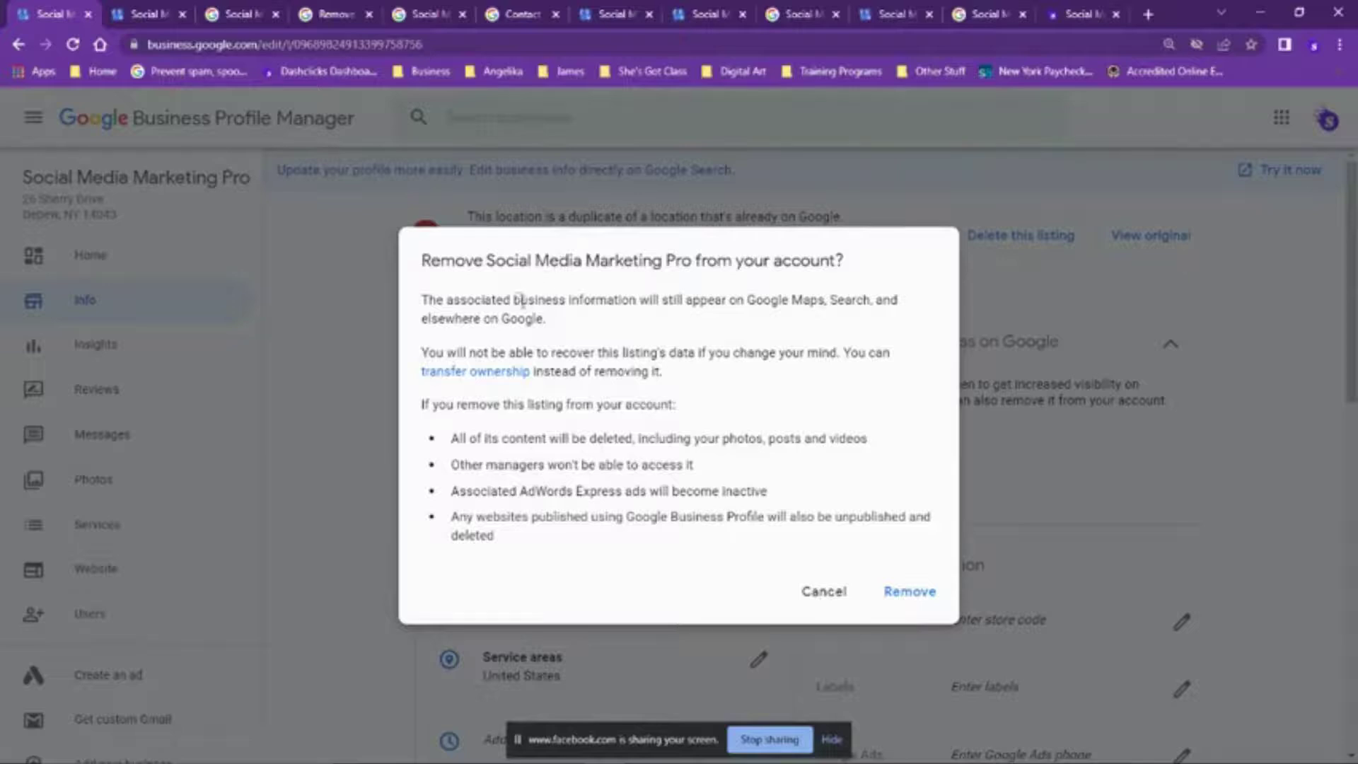
{"action": "left_click_drag", "start_coordinate": [423, 305], "coordinate": [597, 329]}
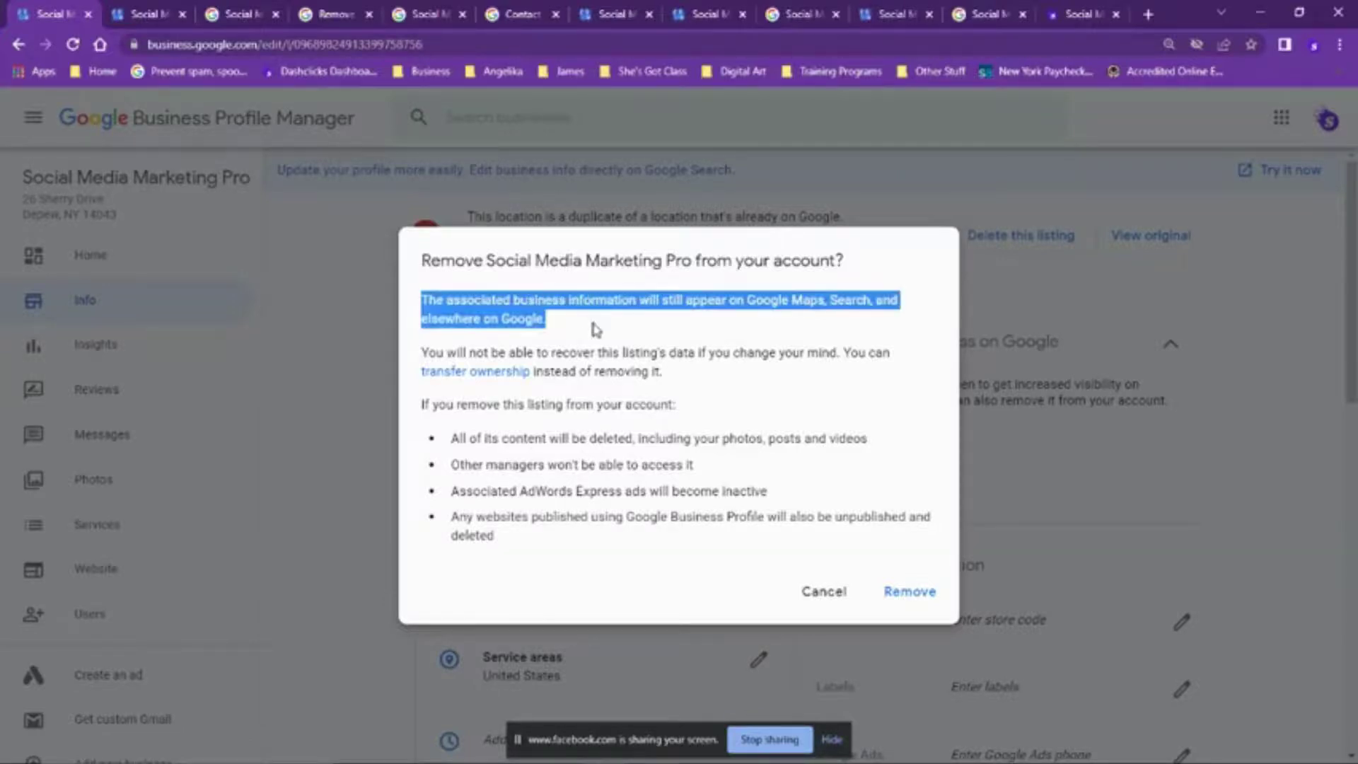
{"action": "left_click", "coordinate": [566, 338]}
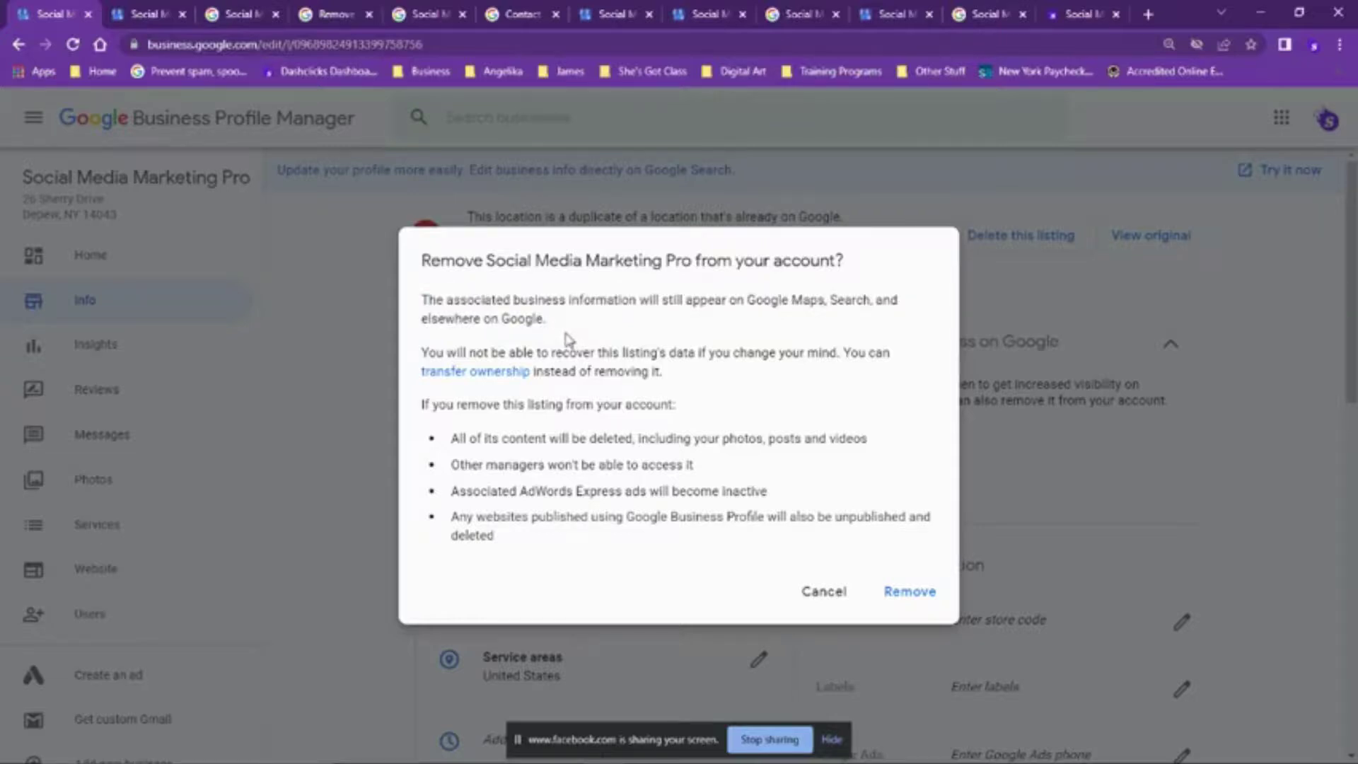
{"action": "left_click_drag", "start_coordinate": [549, 320], "coordinate": [428, 302]}
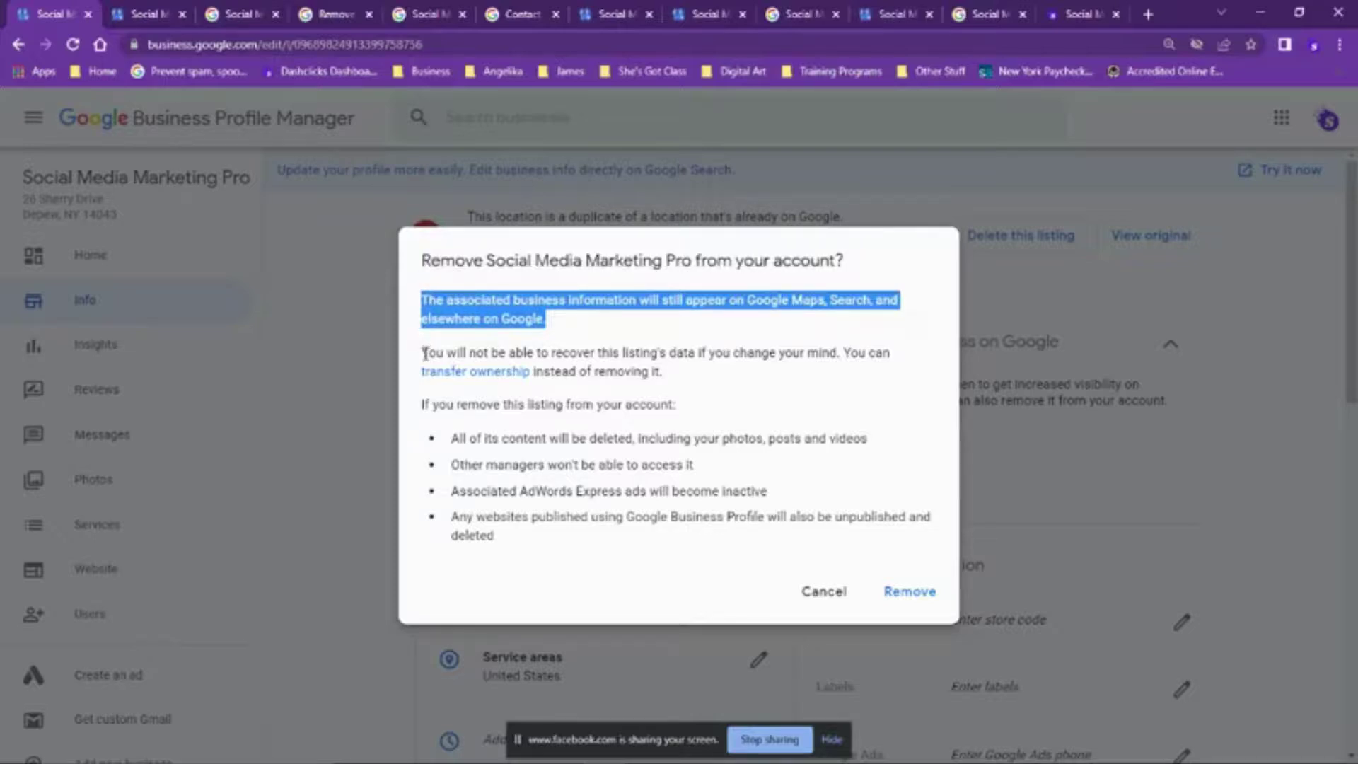
{"action": "left_click_drag", "start_coordinate": [424, 354], "coordinate": [676, 375]}
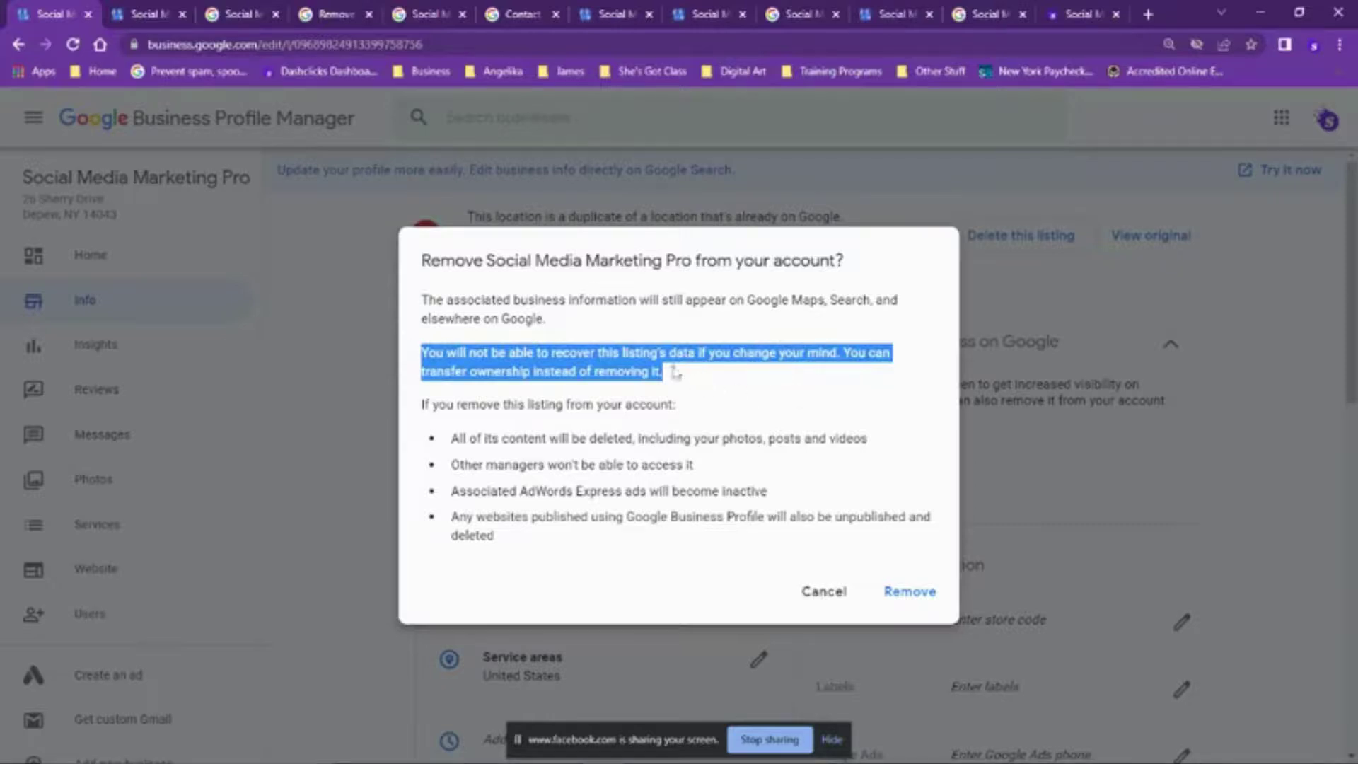
- Highlight the note about the business information still appearing on Google and try to remove the duplicate listing from the account
{"action": "left_click", "coordinate": [420, 300]}
{"action": "double_click", "coordinate": [425, 300]}
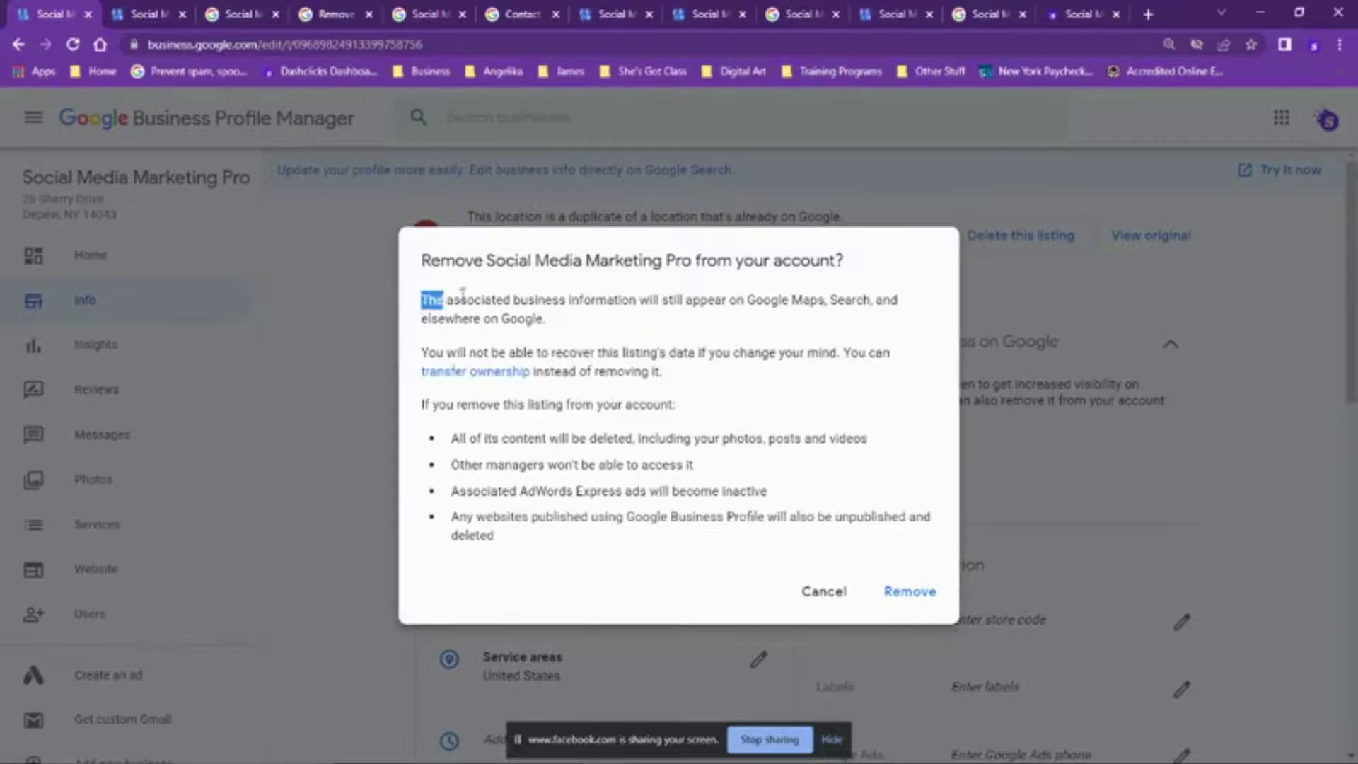
{"action": "left_click_drag", "start_coordinate": [464, 292], "coordinate": [568, 323]}
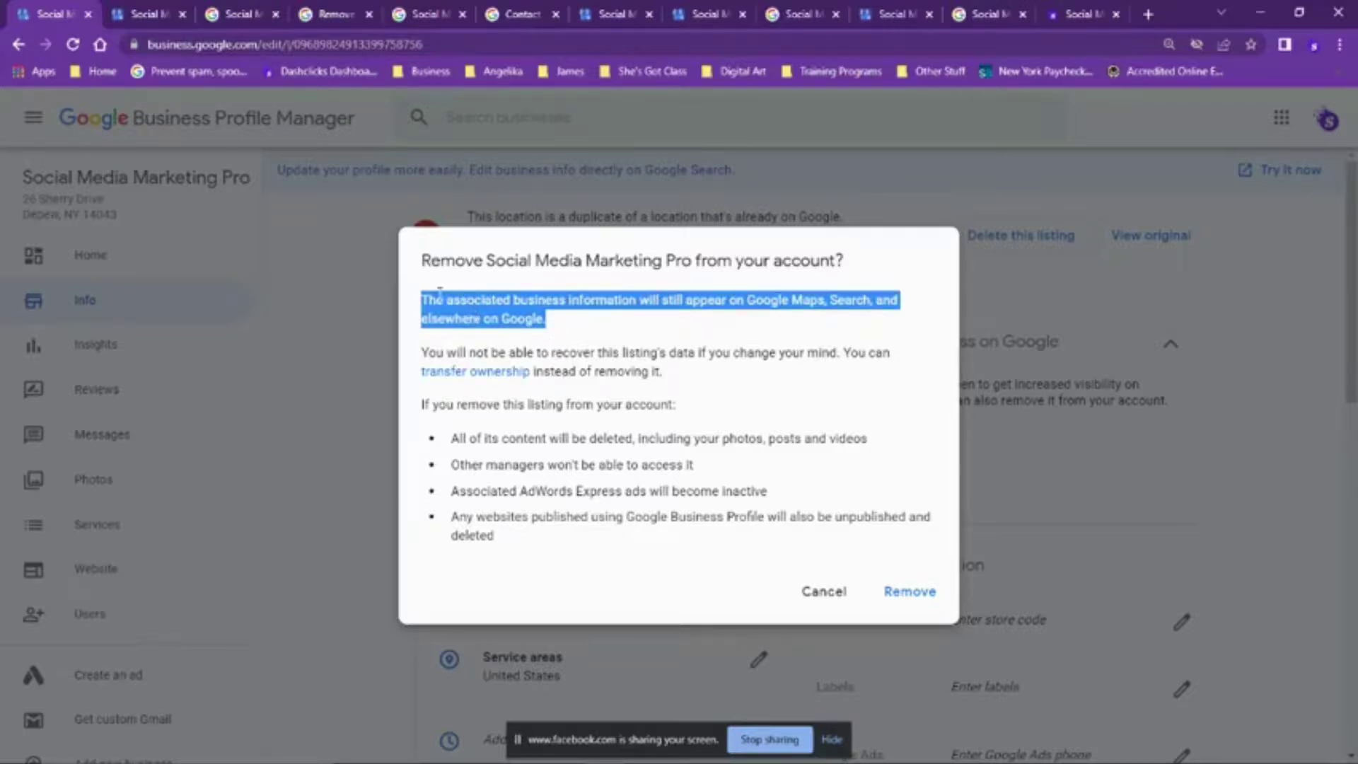
{"action": "left_click_drag", "start_coordinate": [423, 298], "coordinate": [574, 320]}
{"action": "left_click_drag", "start_coordinate": [554, 328], "coordinate": [423, 305]}
{"action": "left_click", "coordinate": [910, 593]}
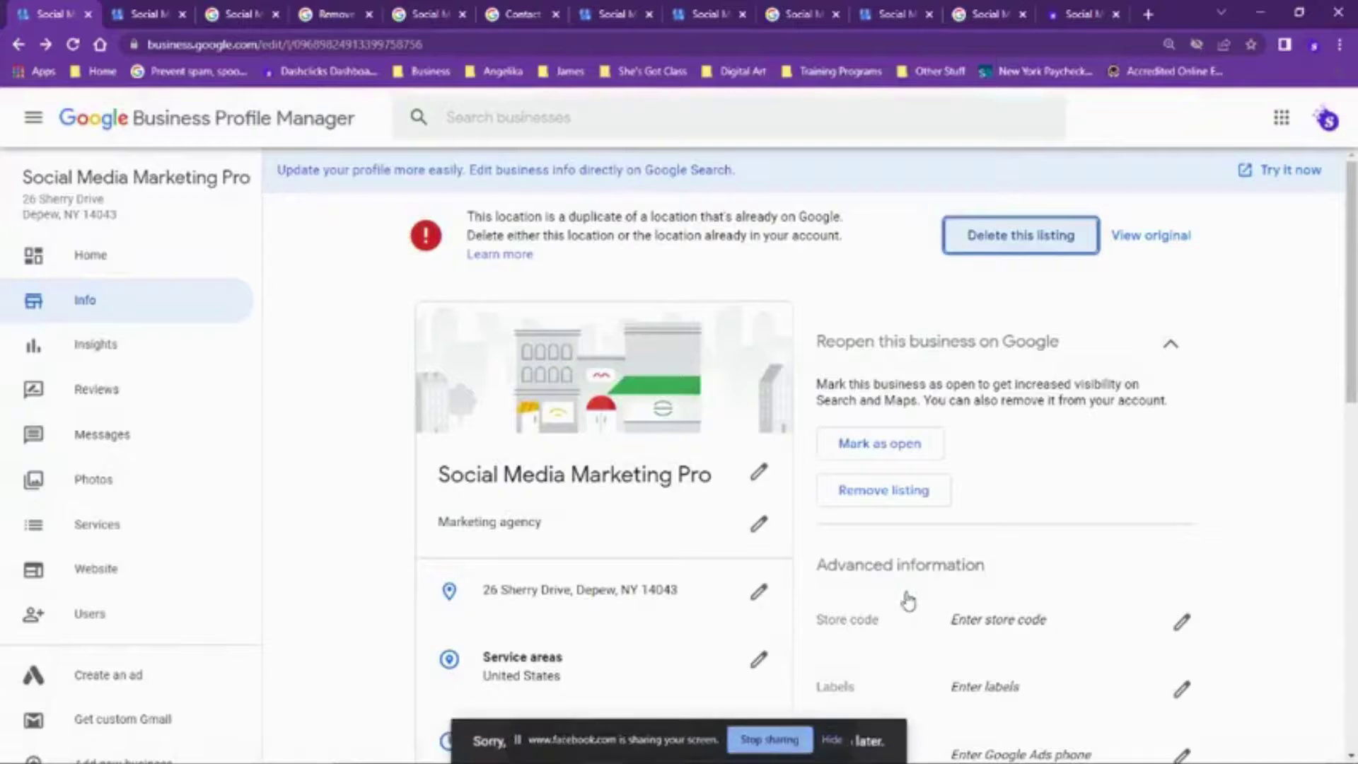
{"action": "left_click_drag", "start_coordinate": [549, 741], "coordinate": [873, 736]}
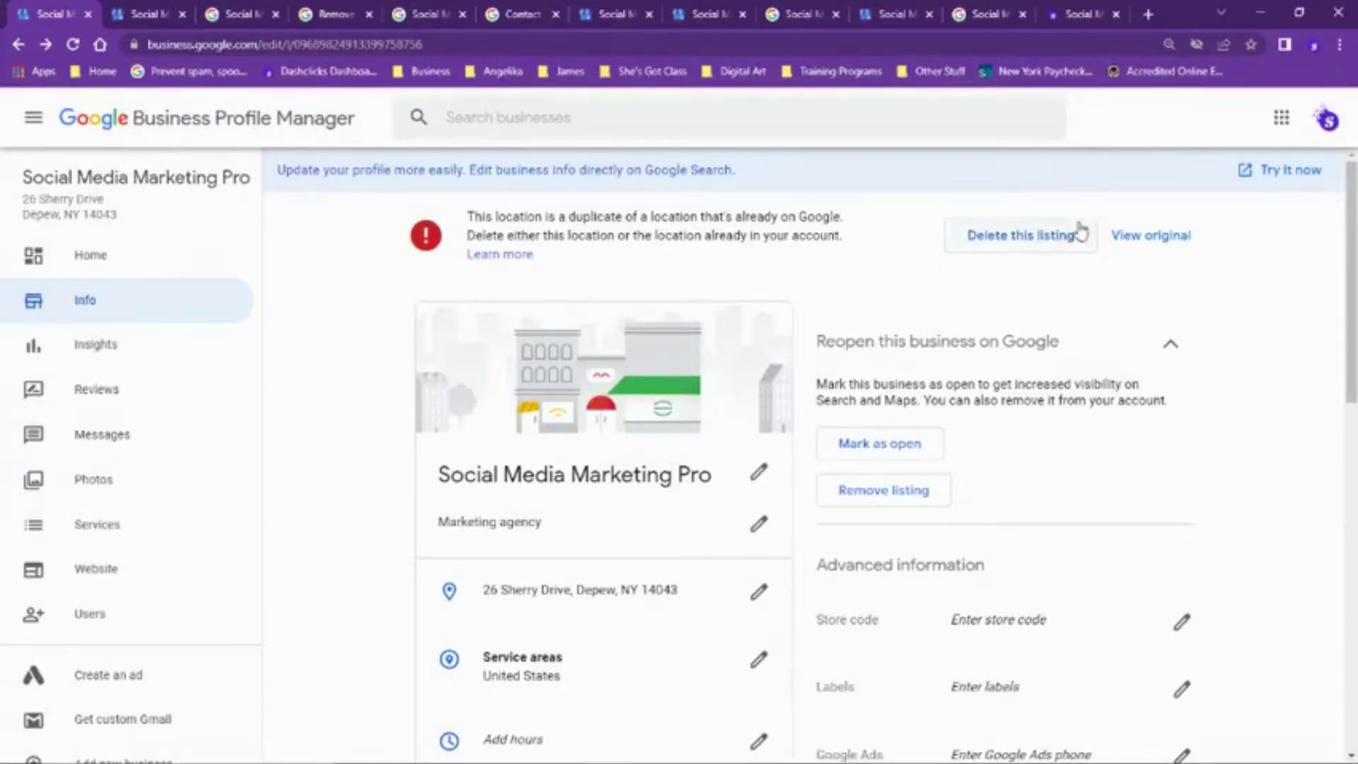
- Retry removing the duplicate Social Media Marketing Pro listing from the account
{"action": "left_click", "coordinate": [1074, 239]}
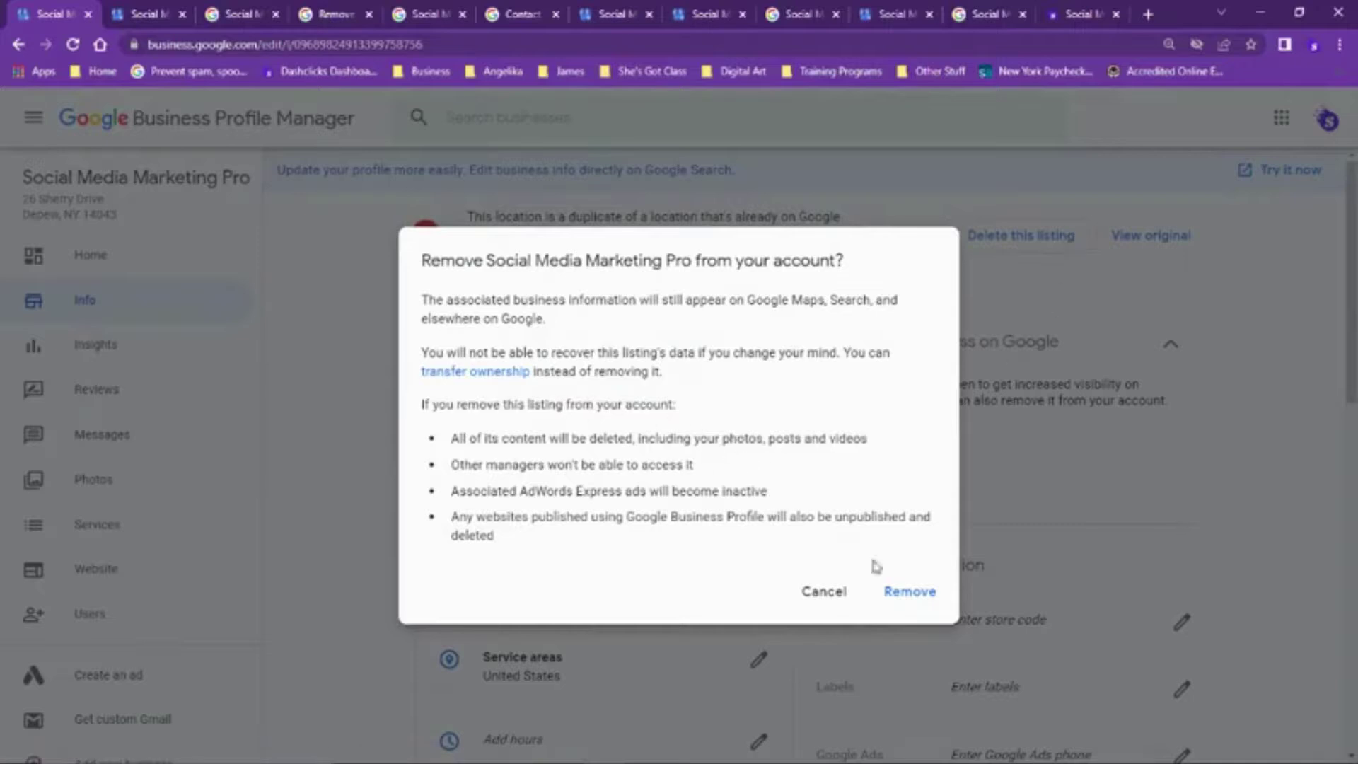
{"action": "left_click", "coordinate": [898, 590]}
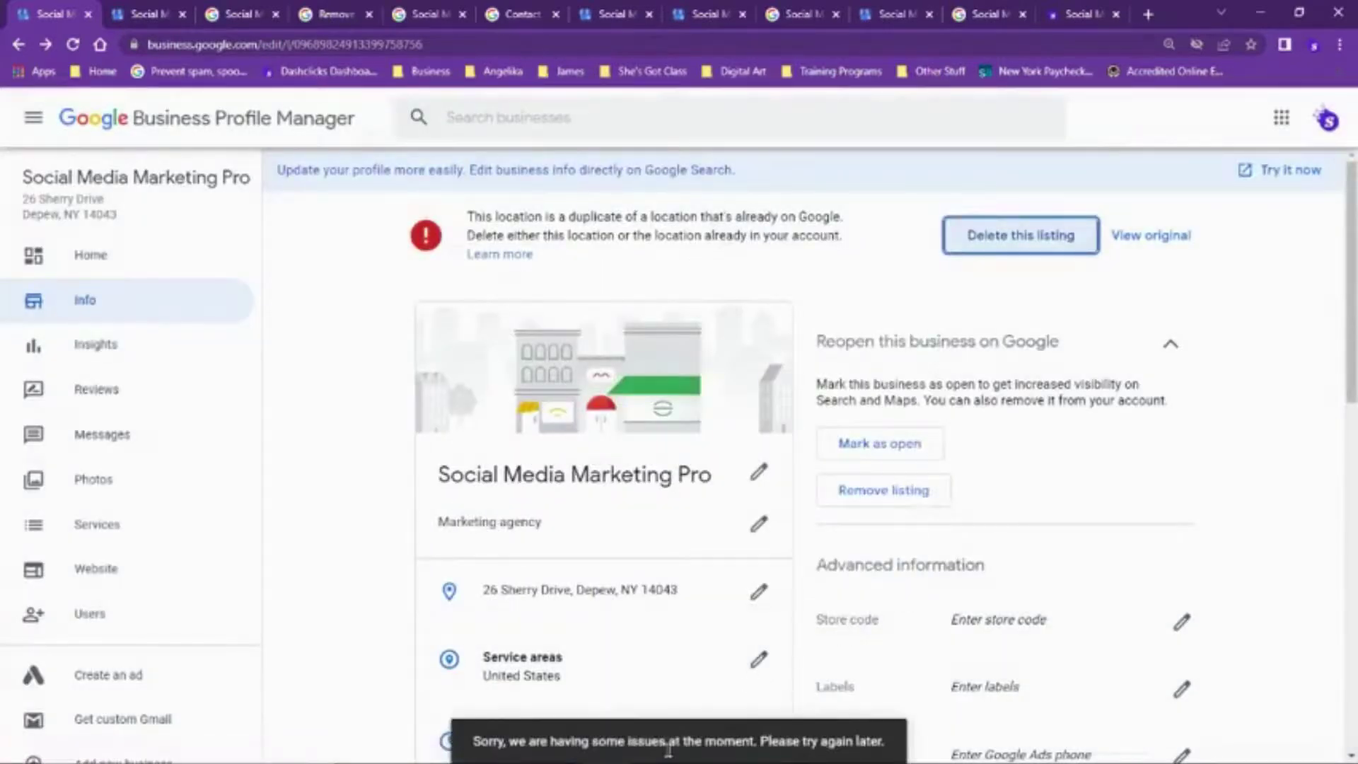
{"action": "left_click_drag", "start_coordinate": [456, 754], "coordinate": [889, 742]}
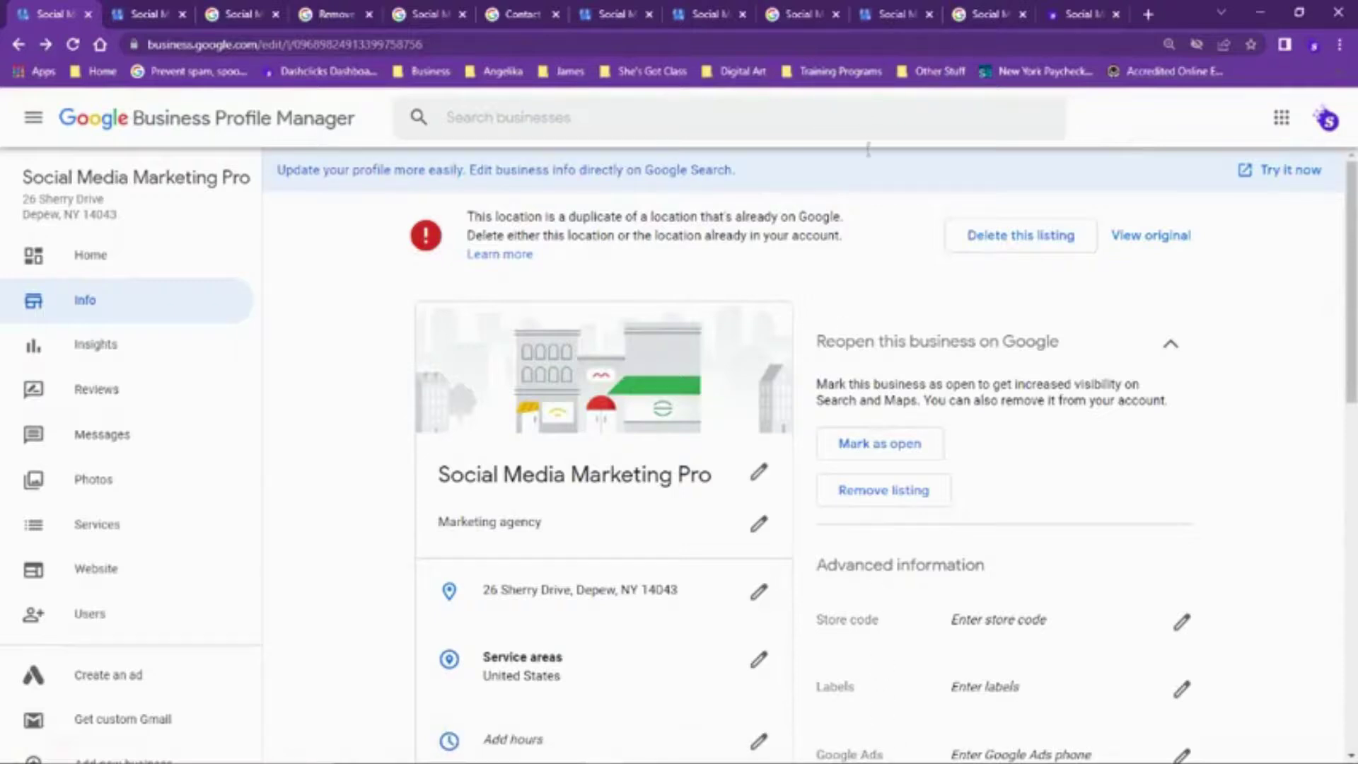
{"action": "left_click", "coordinate": [968, 250]}
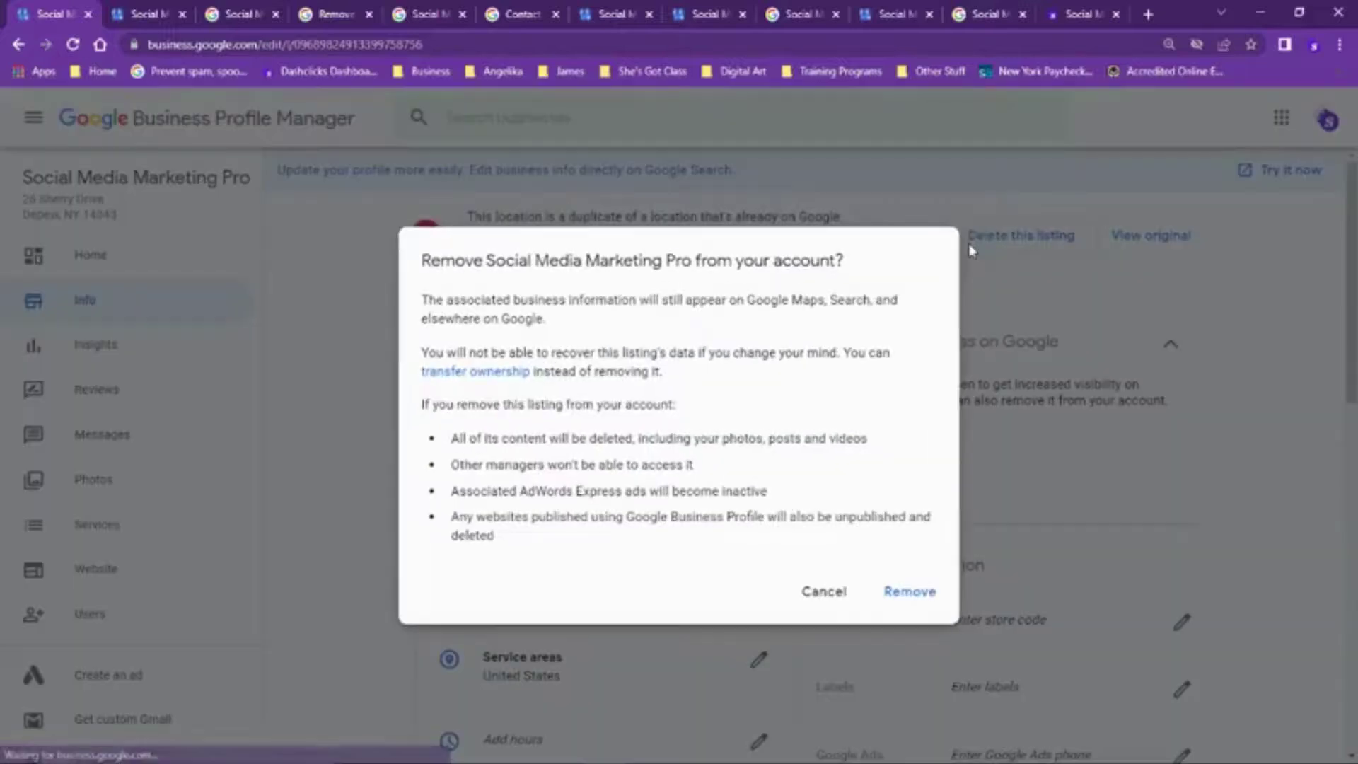
{"action": "left_click", "coordinate": [849, 595]}
{"action": "scroll", "coordinate": [1182, 444], "scroll_direction": "down", "scroll_amount": 5}
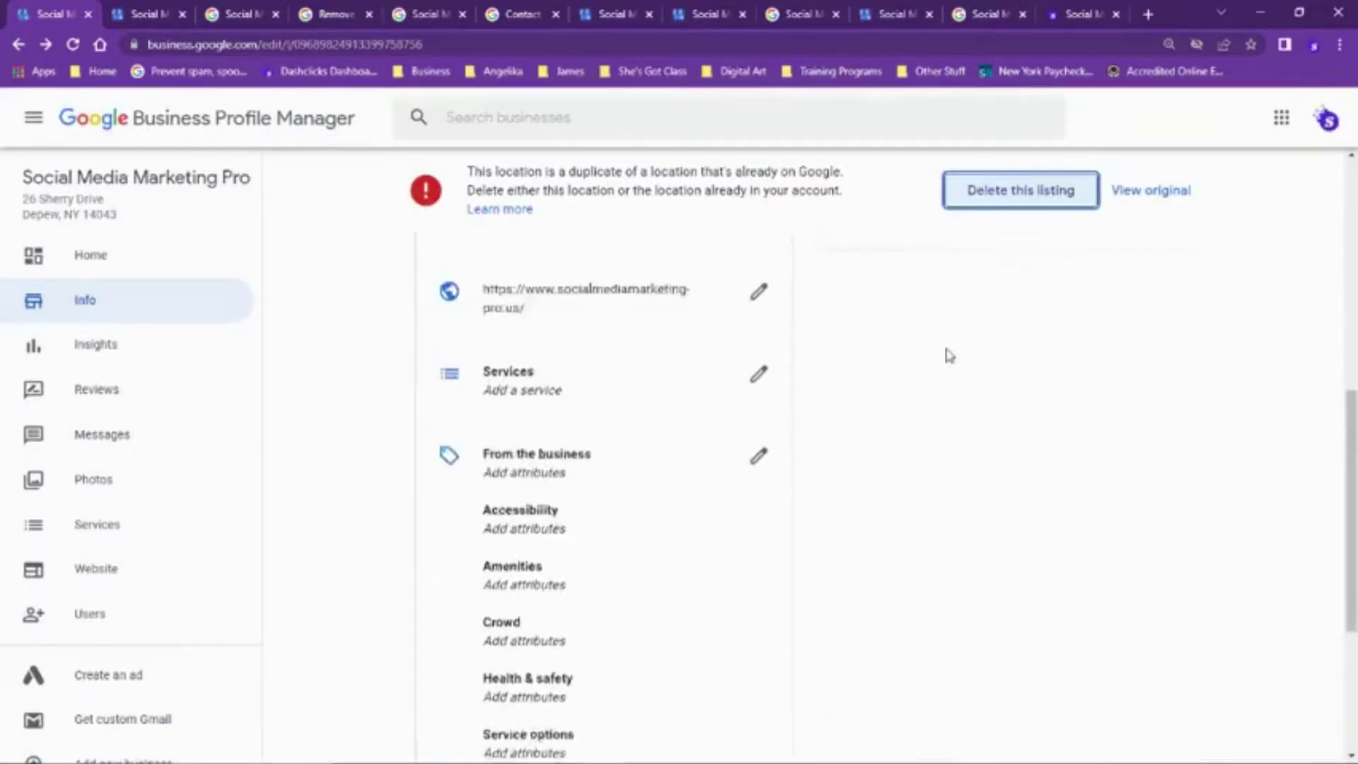
{"action": "scroll", "coordinate": [1182, 443], "scroll_direction": "up", "scroll_amount": 5}
- Compare the verified listing's closing options, return to the duplicate listing and reload its Info page
{"action": "left_click", "coordinate": [144, 14]}
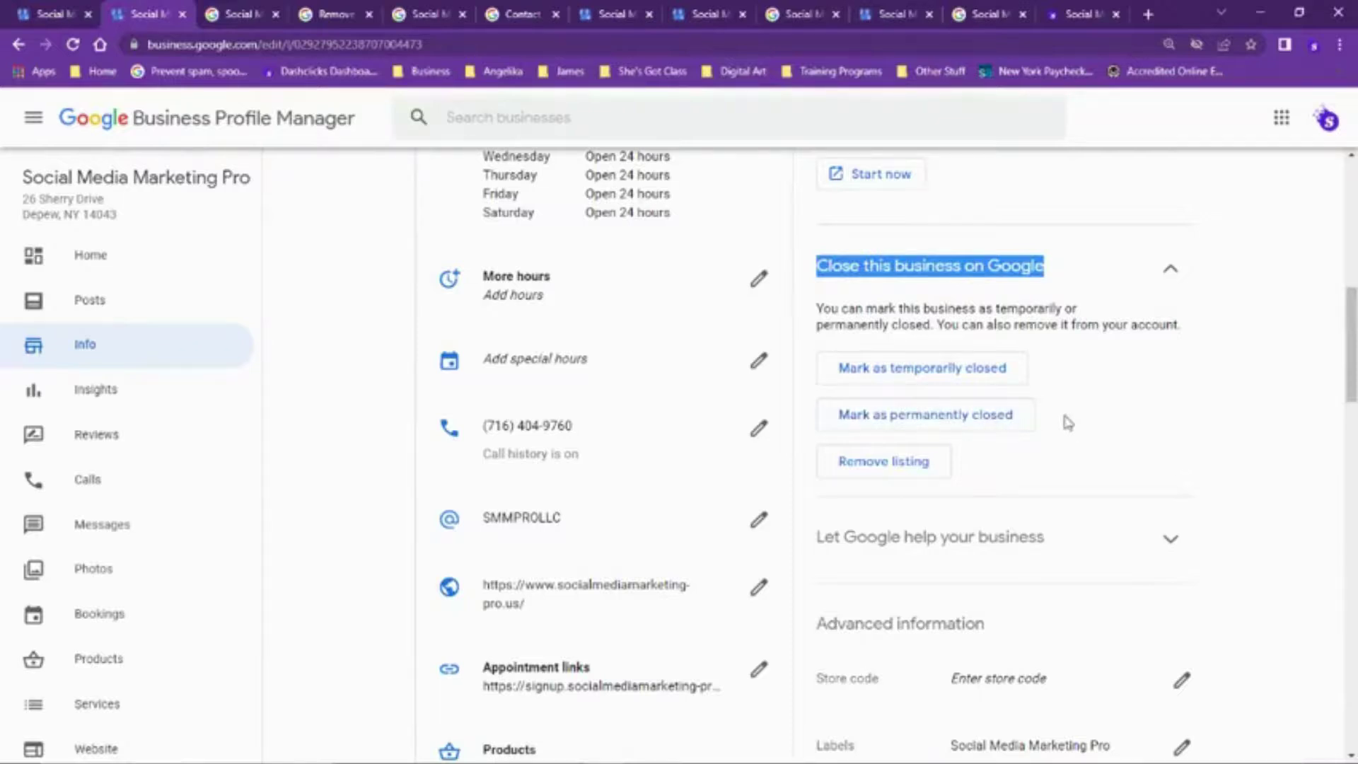
{"action": "left_click", "coordinate": [42, 14]}
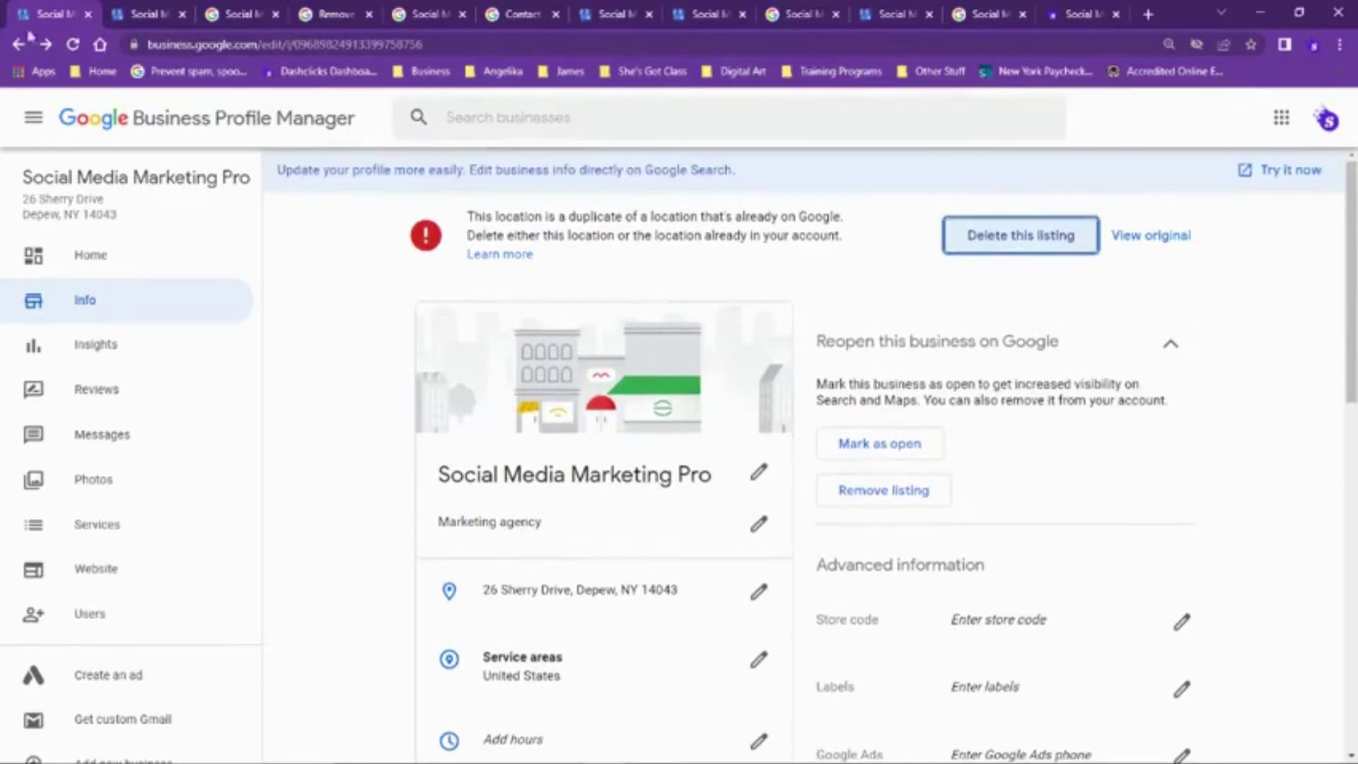
{"action": "left_click", "coordinate": [72, 44]}
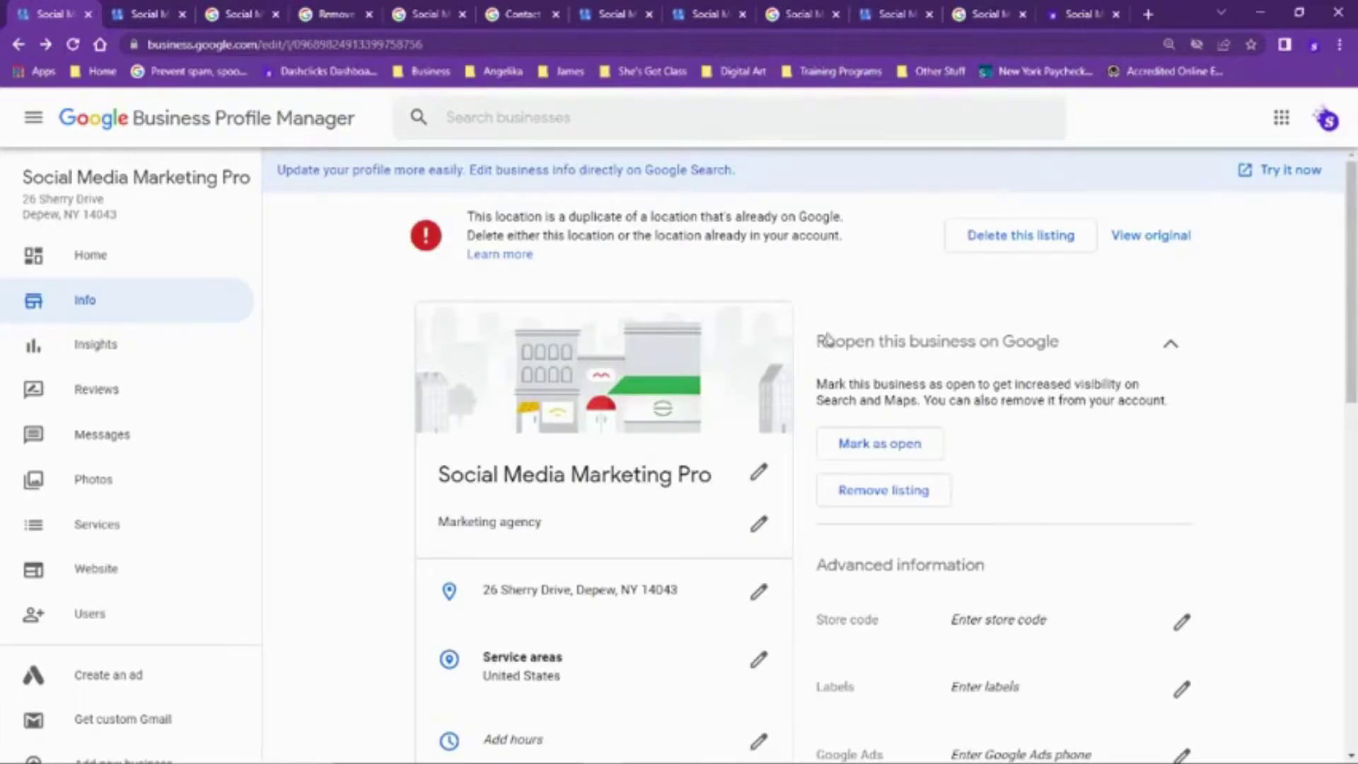
- Highlight the note about reopening the business and try again to remove the duplicate Social Media Marketing Pro listing from the account
{"action": "left_click_drag", "start_coordinate": [820, 338], "coordinate": [1085, 521]}
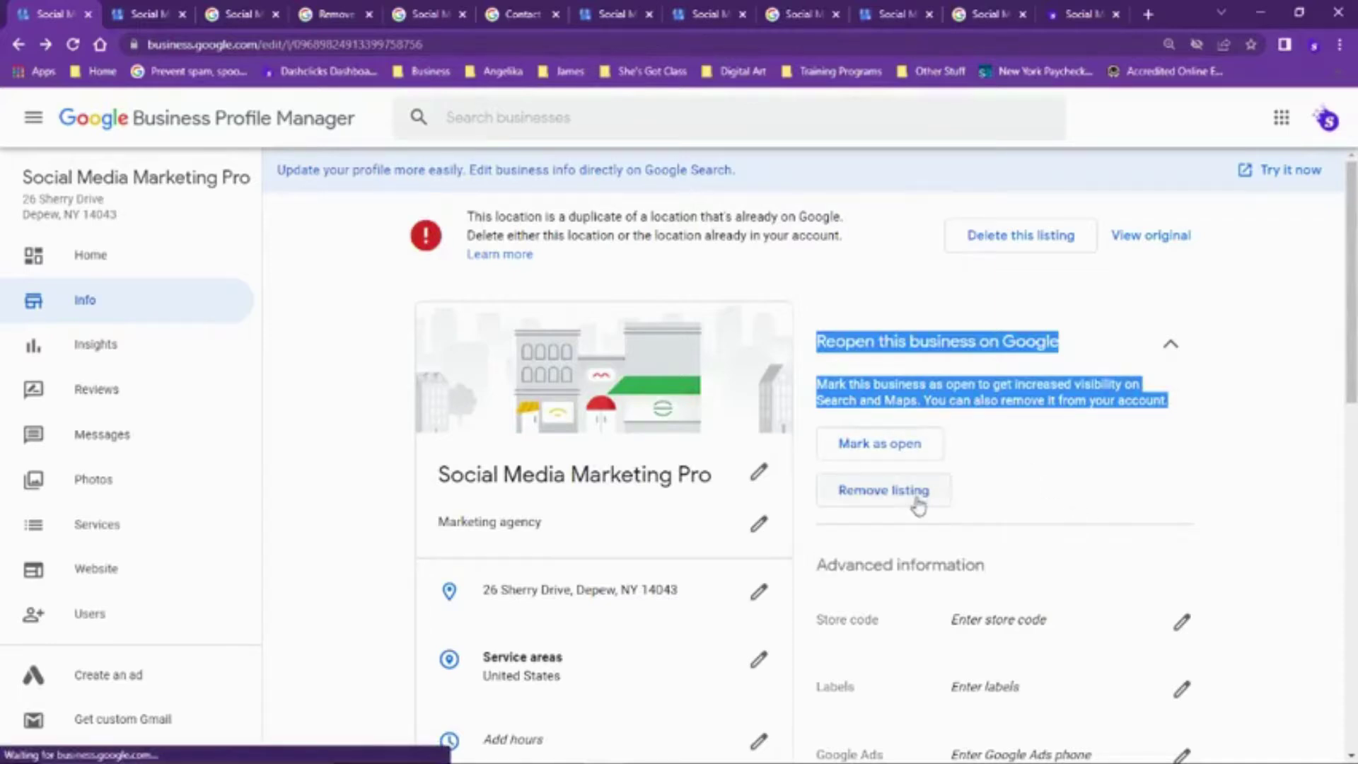
{"action": "left_click", "coordinate": [1076, 490]}
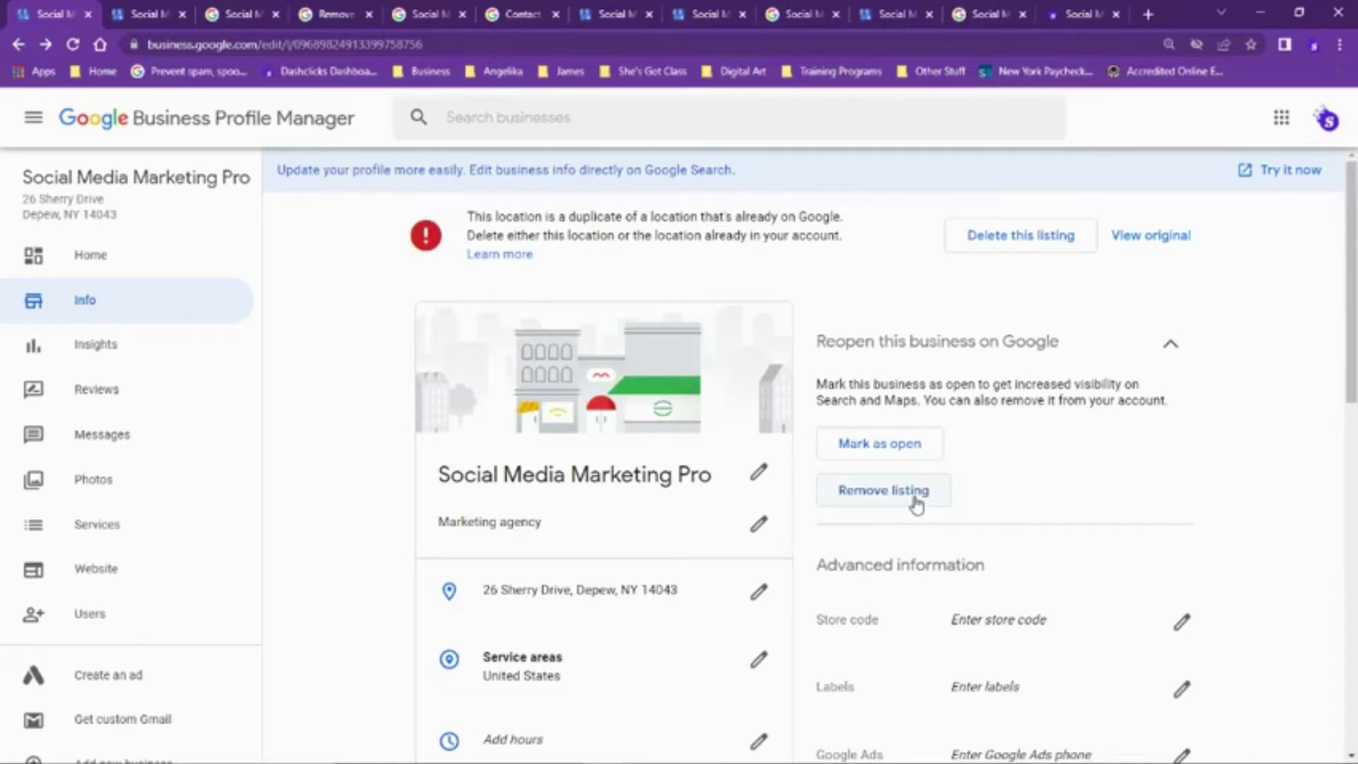
{"action": "left_click", "coordinate": [917, 504]}
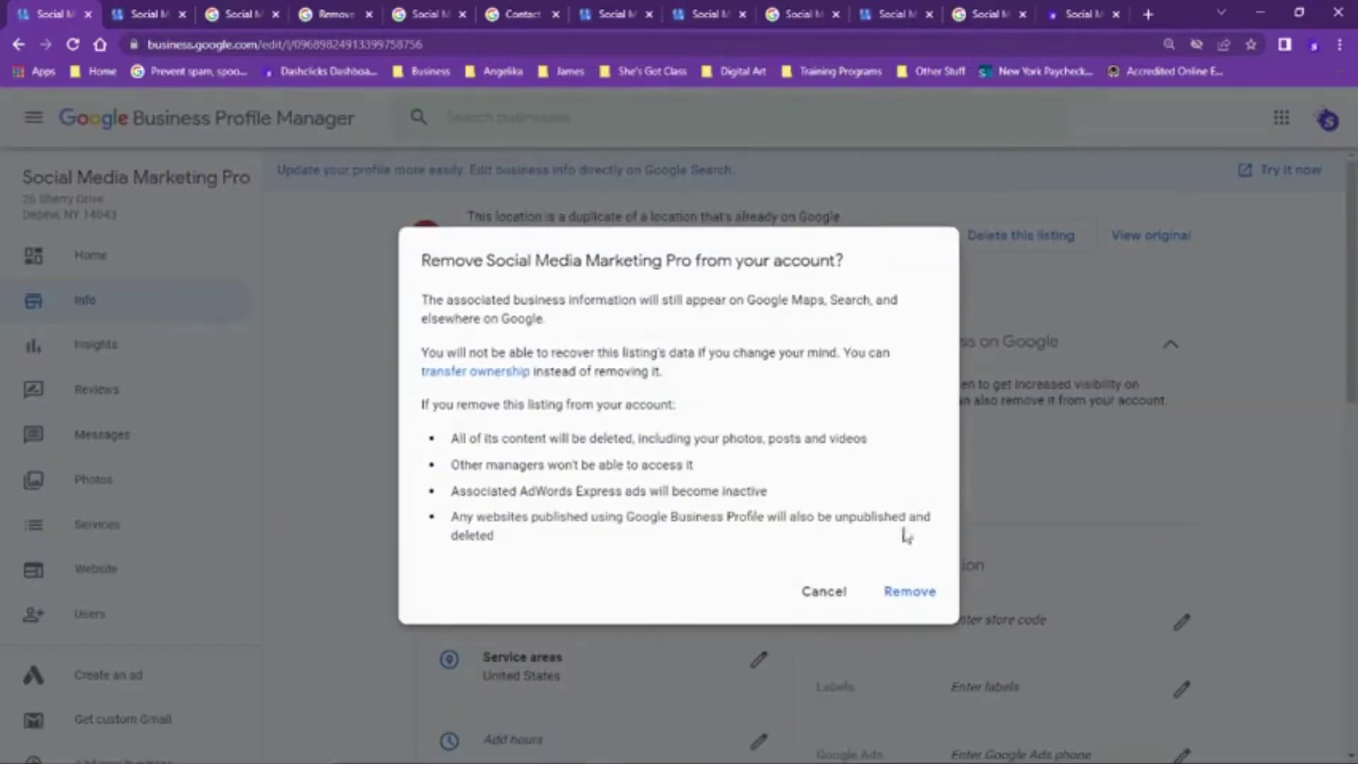
{"action": "left_click", "coordinate": [910, 593]}
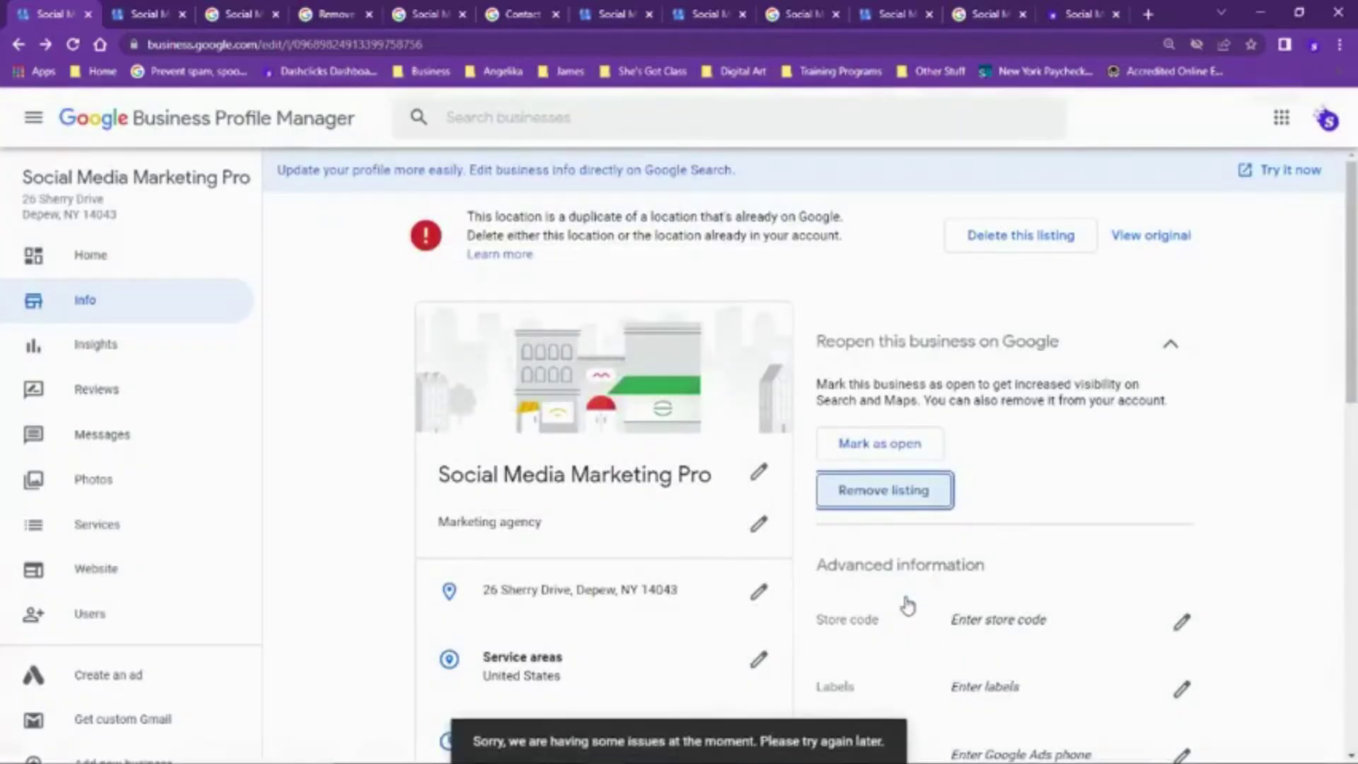
{"action": "left_click_drag", "start_coordinate": [873, 736], "coordinate": [422, 731]}
{"action": "left_click", "coordinate": [422, 731]}
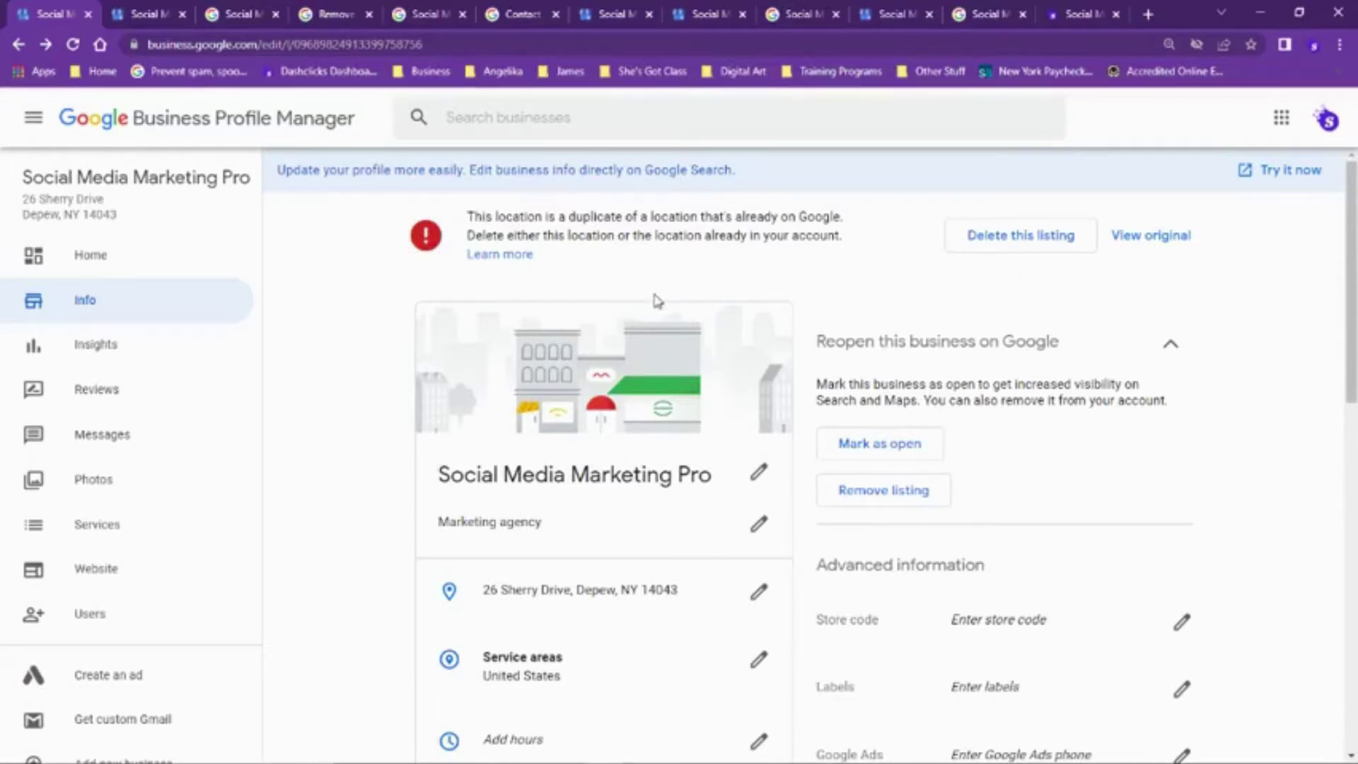
- Look through the details on the duplicate listing's Info page and return to the list of managed businesses
{"action": "scroll", "coordinate": [655, 340], "scroll_direction": "down", "scroll_amount": 3}
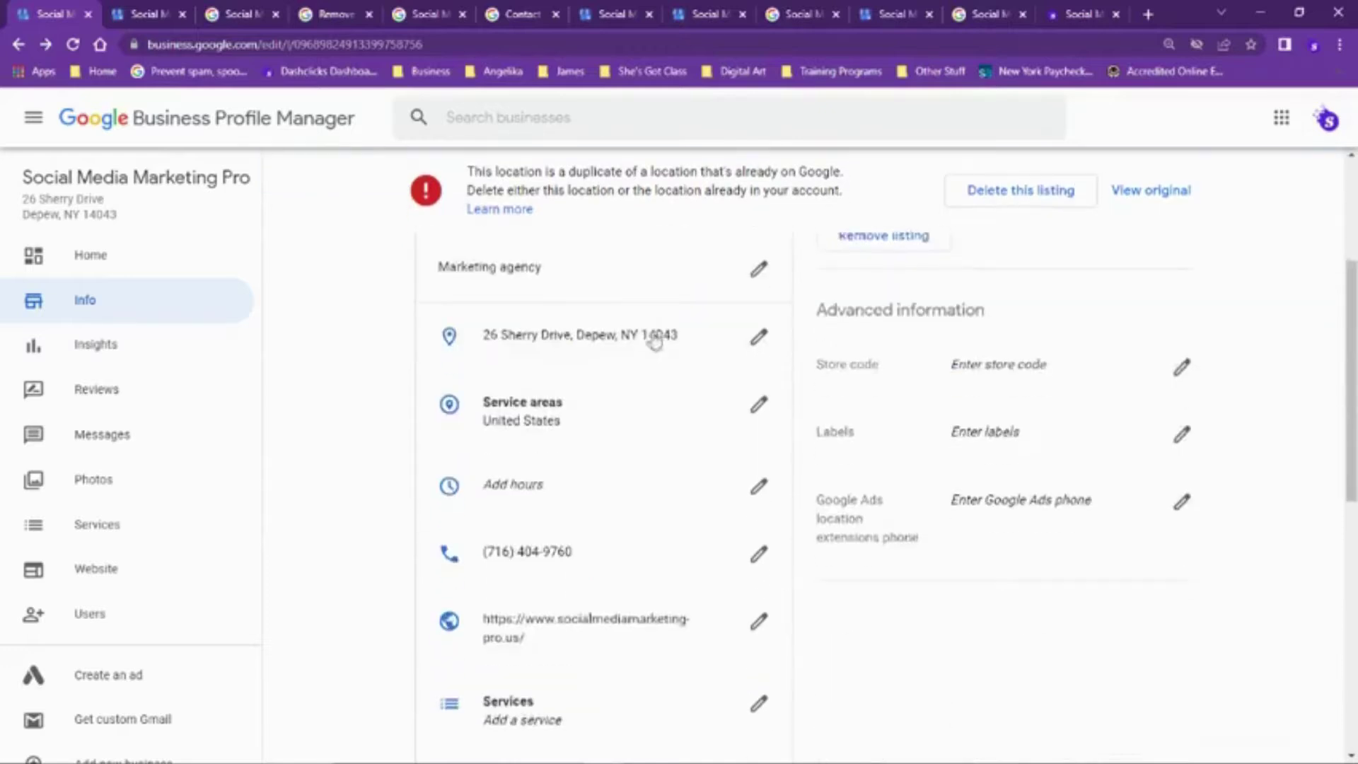
{"action": "scroll", "coordinate": [655, 341], "scroll_direction": "down", "scroll_amount": 9}
{"action": "scroll", "coordinate": [650, 605], "scroll_direction": "up", "scroll_amount": 6}
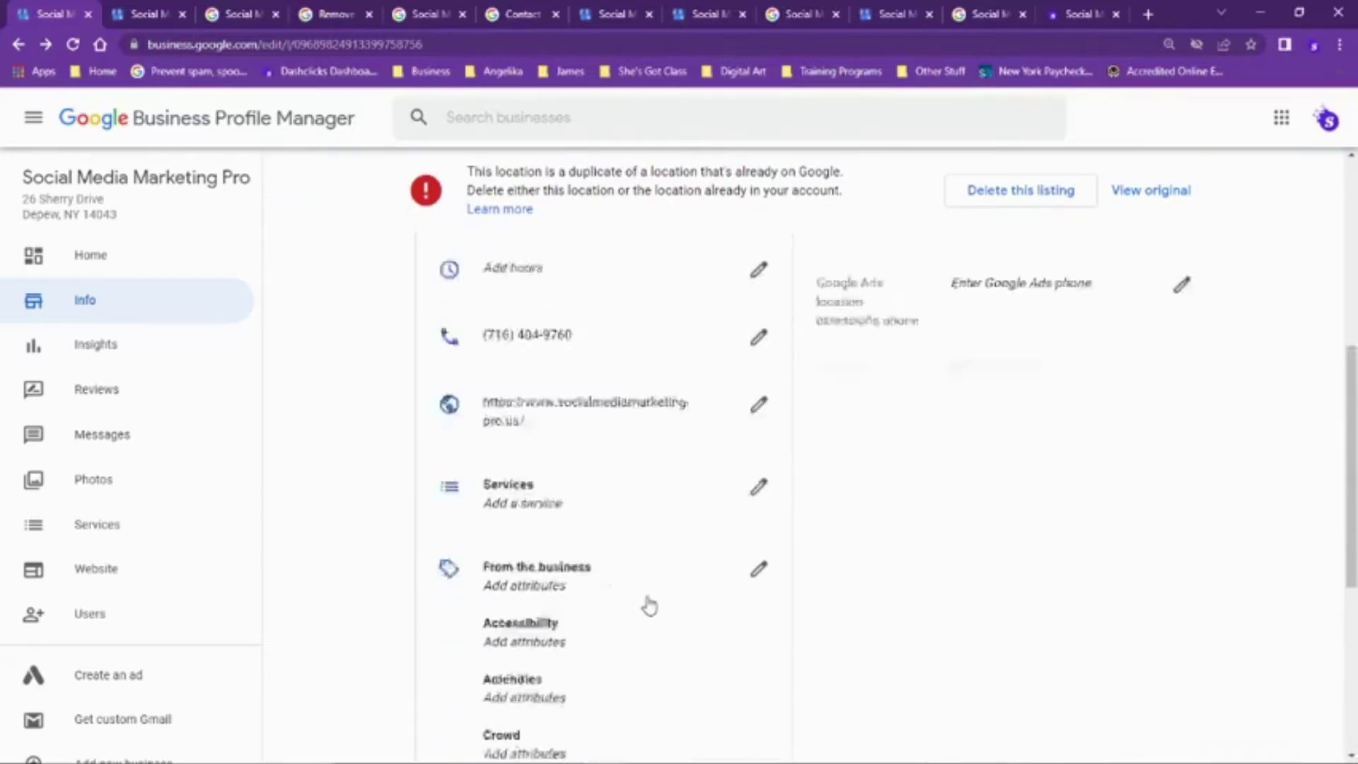
{"action": "scroll", "coordinate": [650, 606], "scroll_direction": "up", "scroll_amount": 6}
{"action": "left_click", "coordinate": [87, 311]}
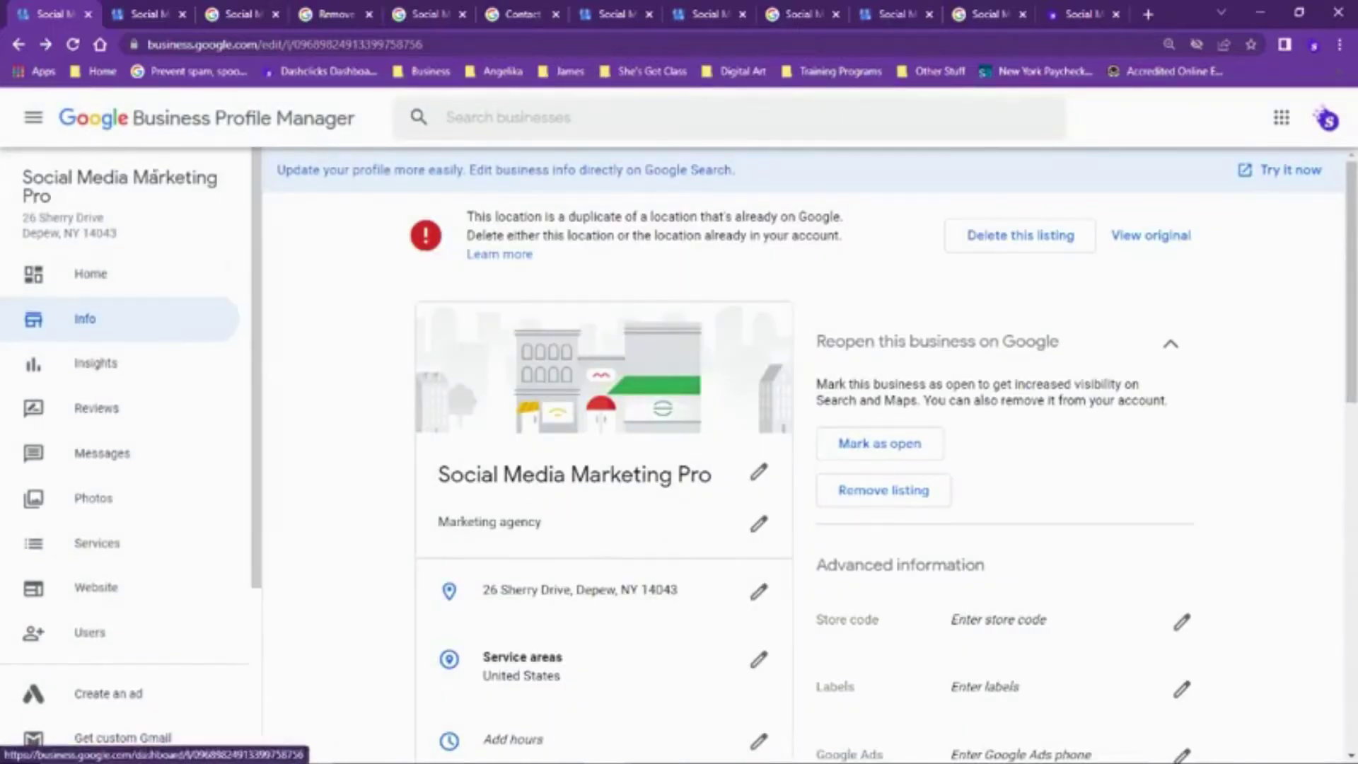
{"action": "left_click", "coordinate": [215, 131]}
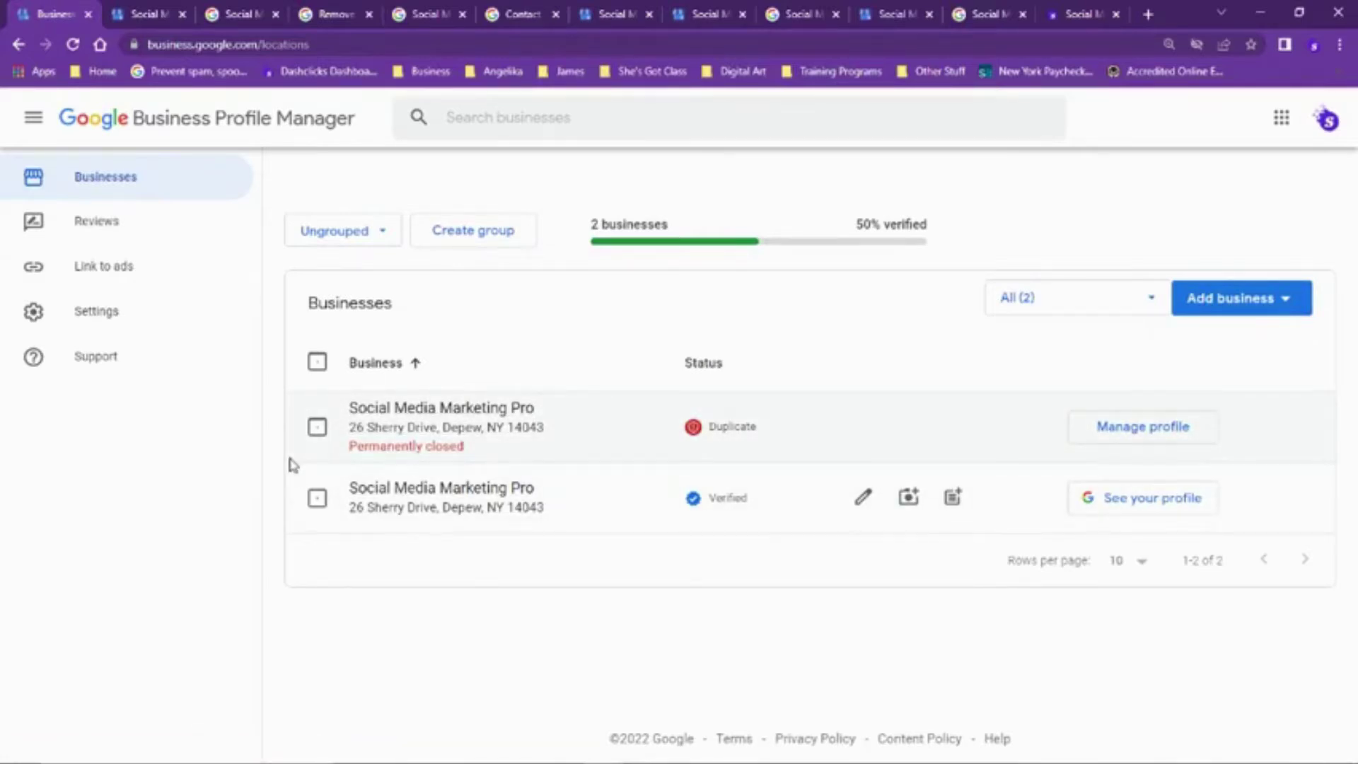
- Show the Support help resources for the business account and close them
{"action": "left_click", "coordinate": [78, 366]}
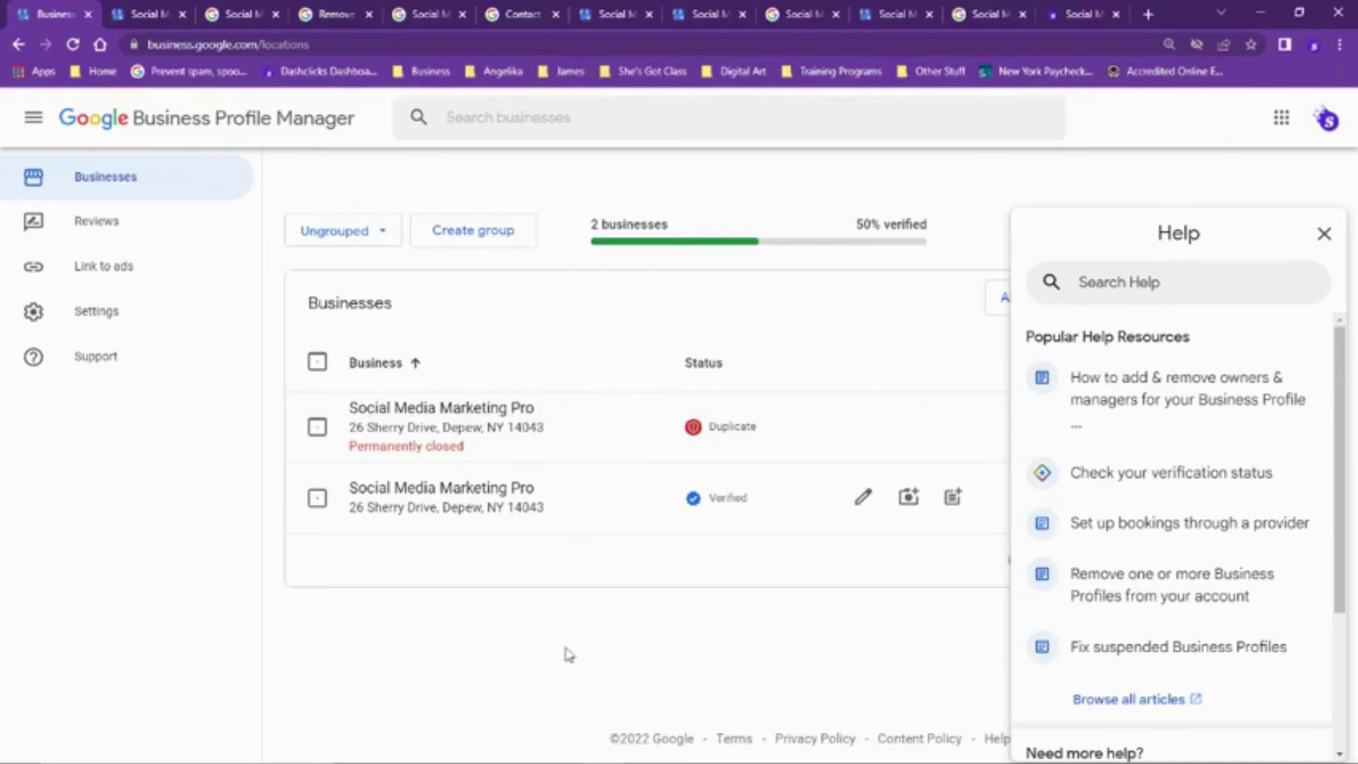
{"action": "mouse_move", "coordinate": [588, 761]}
{"action": "left_click", "coordinate": [1324, 235]}
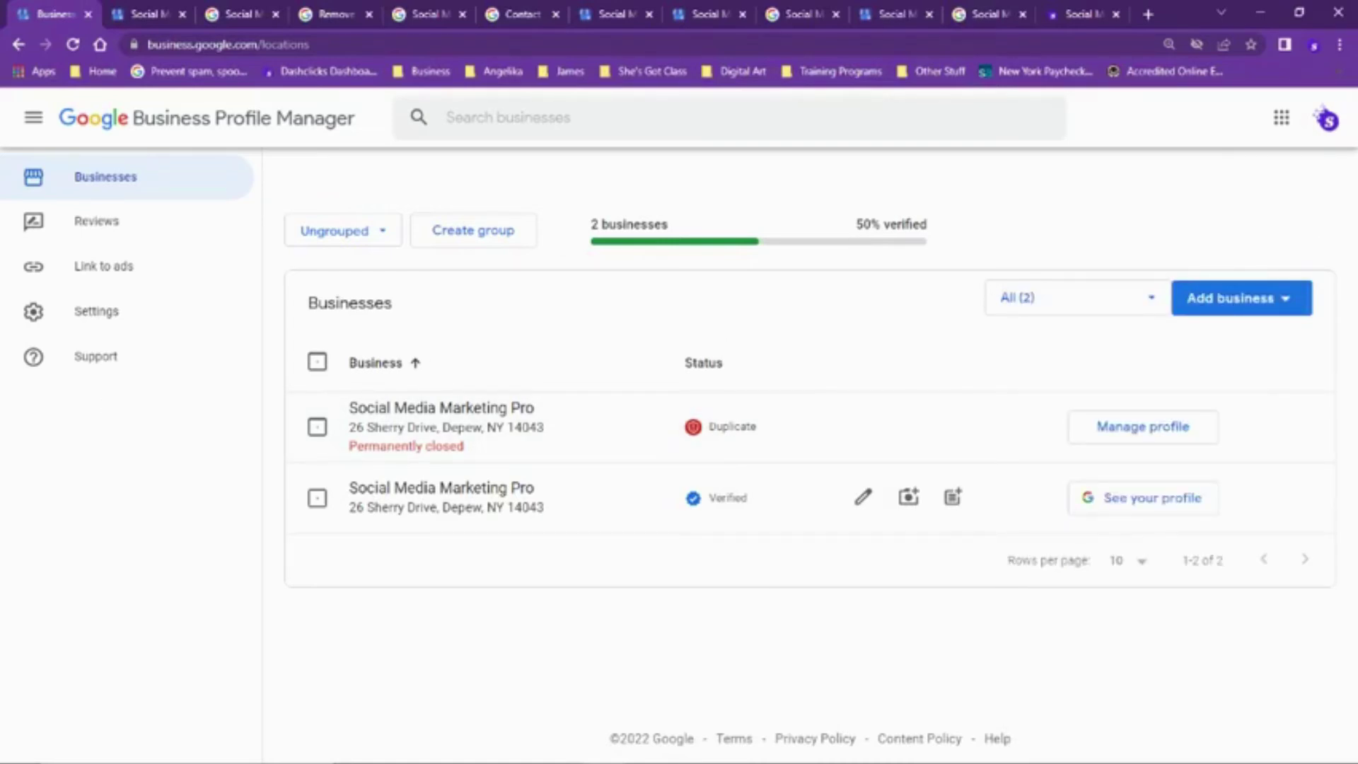
- Highlight the duplicate listing's entry in the businesses list, including its Duplicate status and its Permanently closed label
{"action": "left_click_drag", "start_coordinate": [965, 433], "coordinate": [314, 407]}
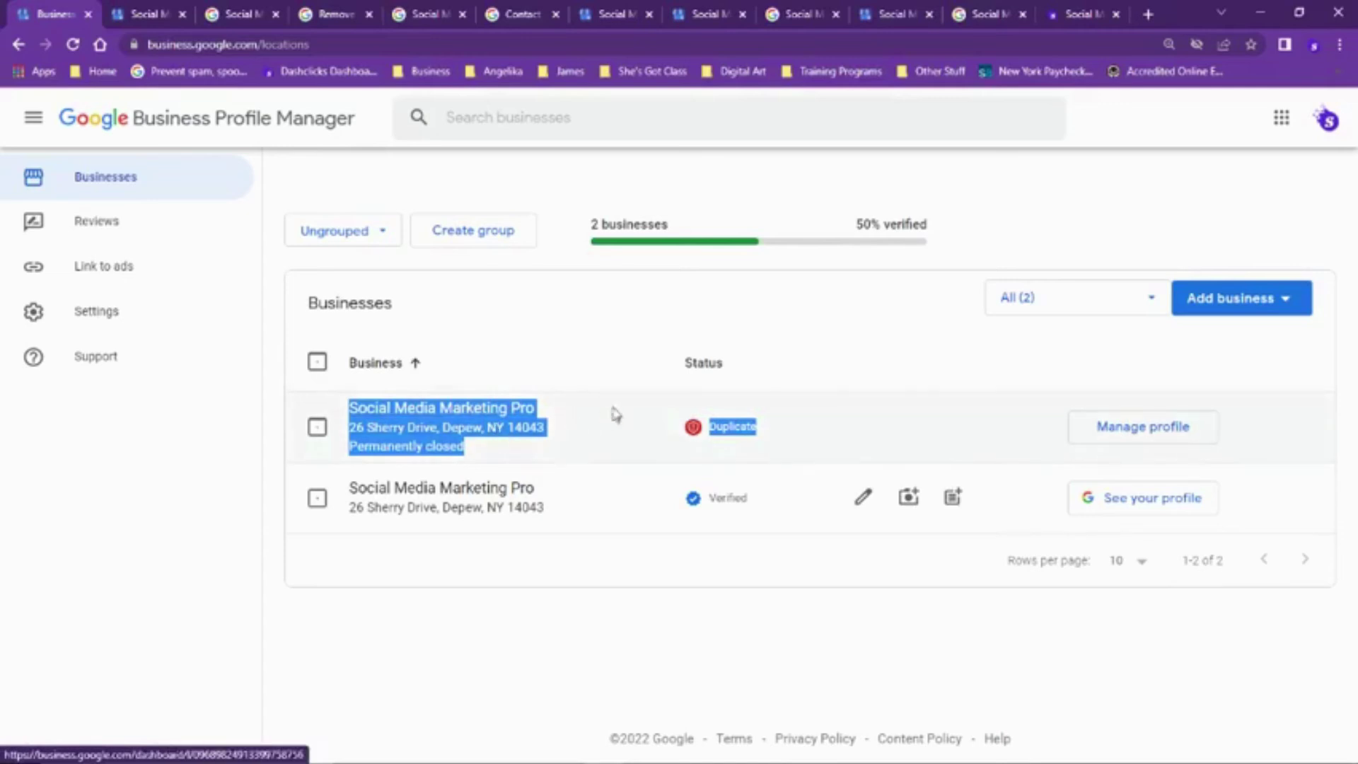
{"action": "left_click", "coordinate": [628, 355]}
{"action": "left_click_drag", "start_coordinate": [791, 445], "coordinate": [667, 452]}
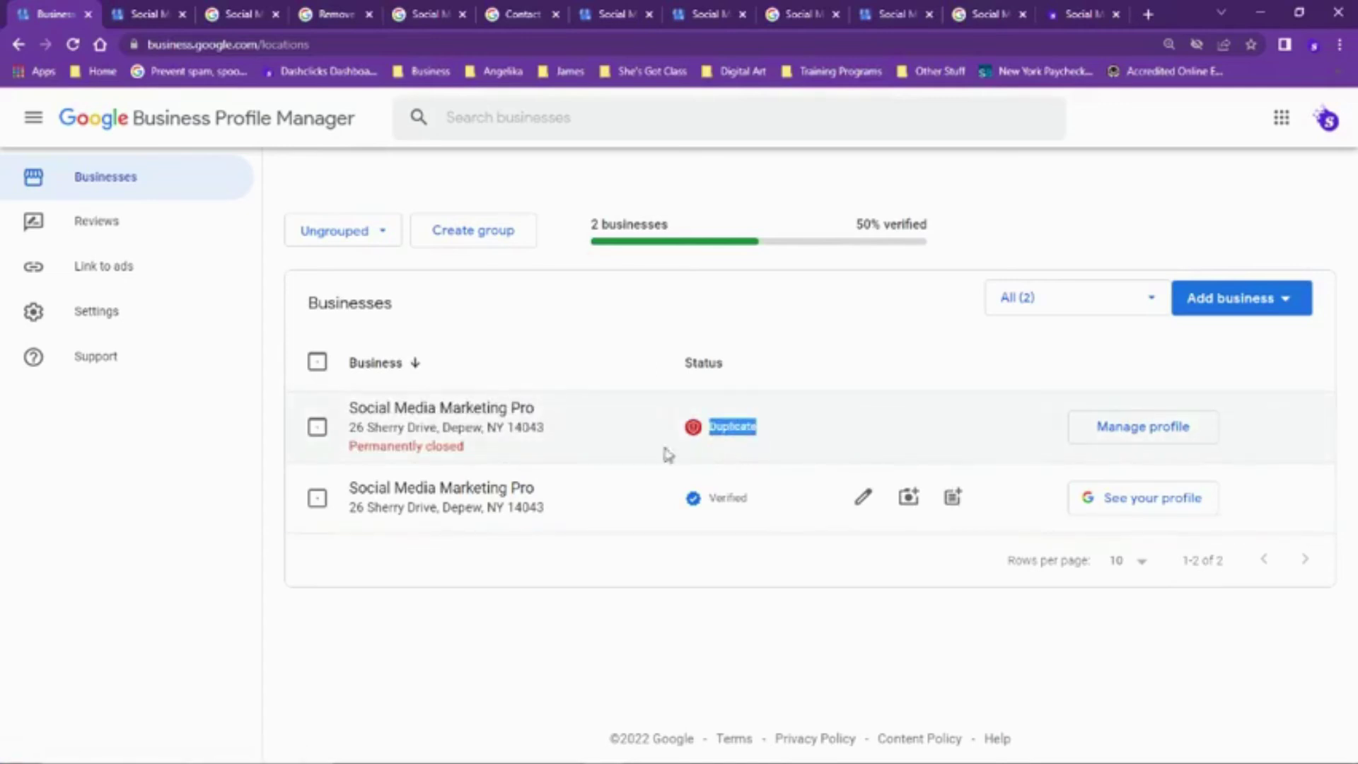
{"action": "left_click_drag", "start_coordinate": [489, 453], "coordinate": [352, 450]}
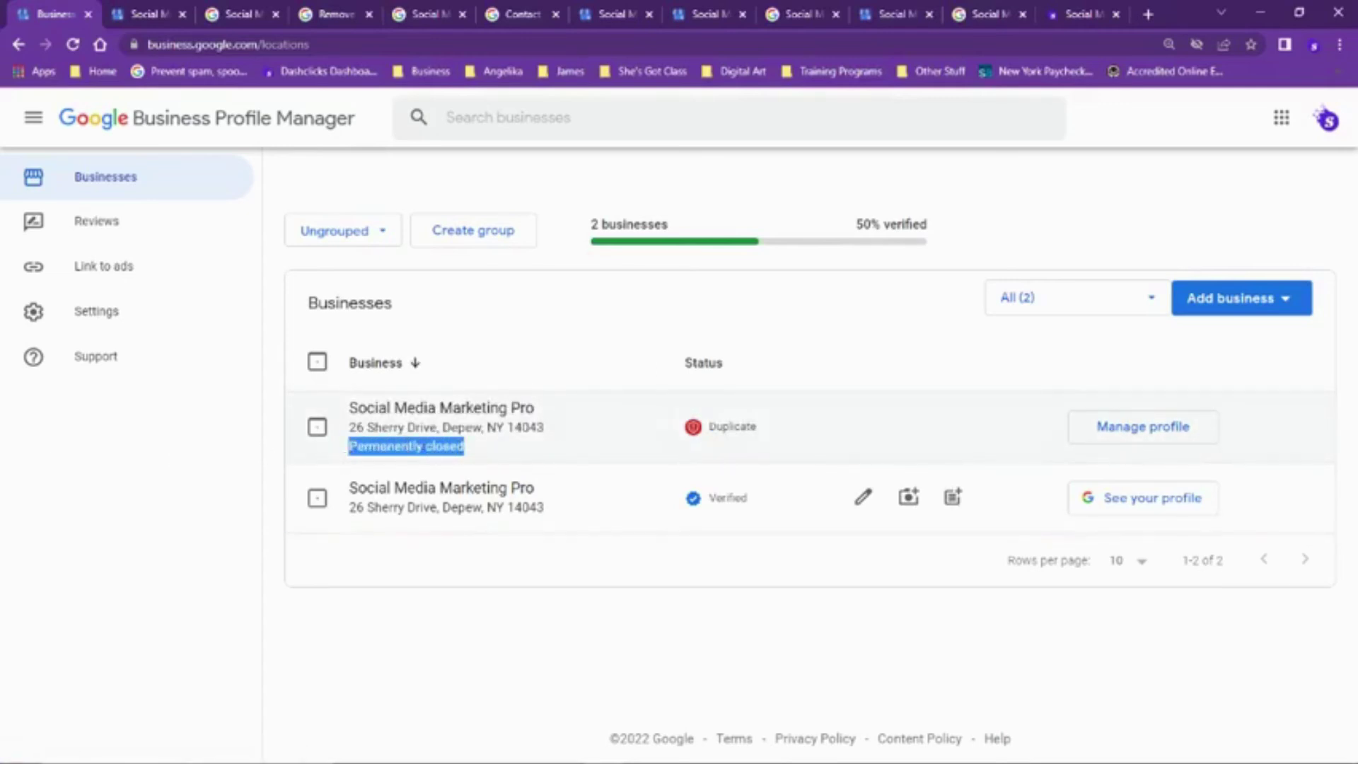